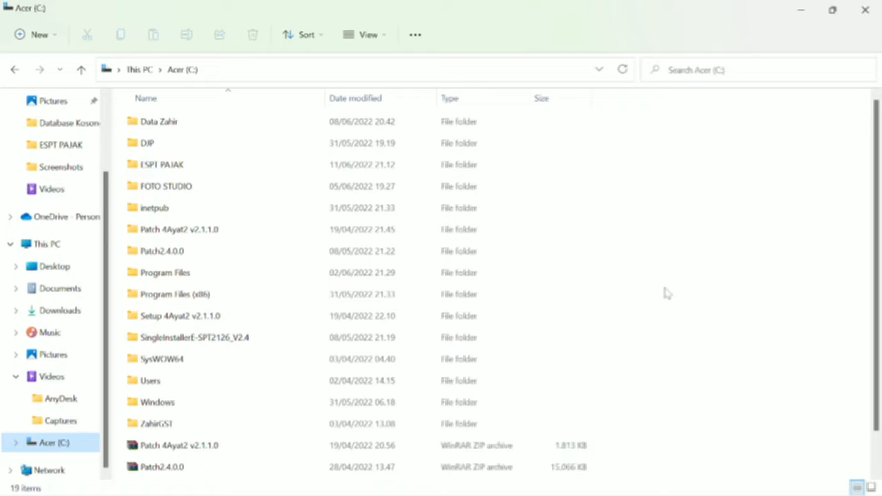
Step: Duplicate the data file in DJP > e-SPT PPh Pasal 4 Ayat (2) > Database Kosong
left_click(161, 146)
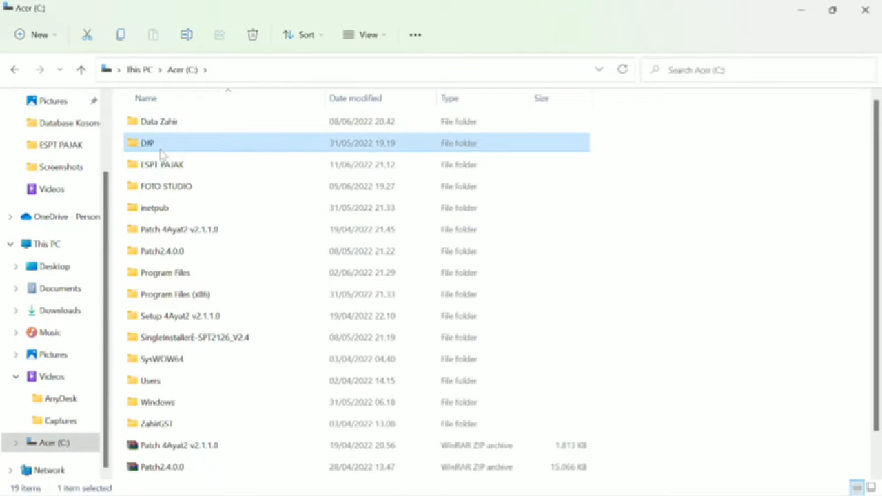
double_click(161, 153)
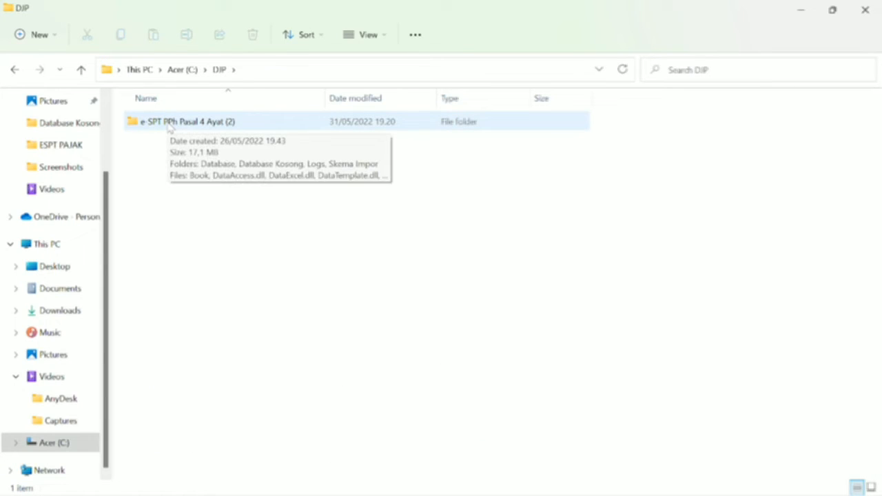
double_click(169, 127)
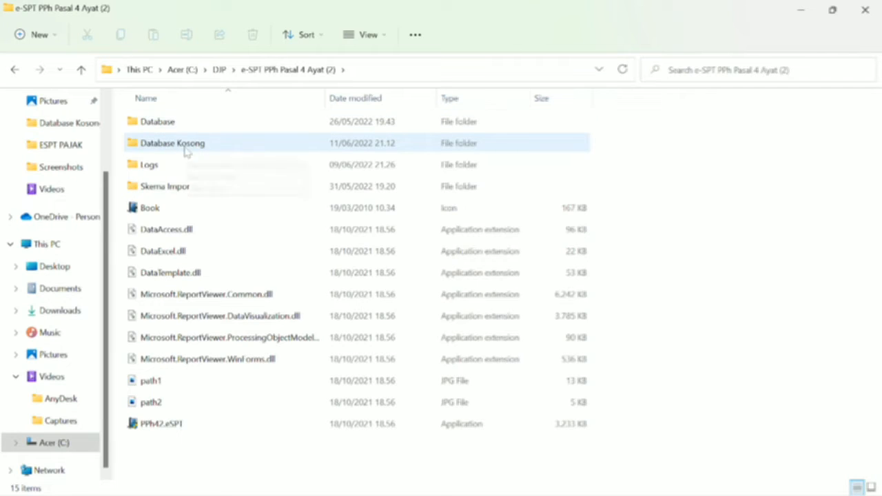
double_click(186, 149)
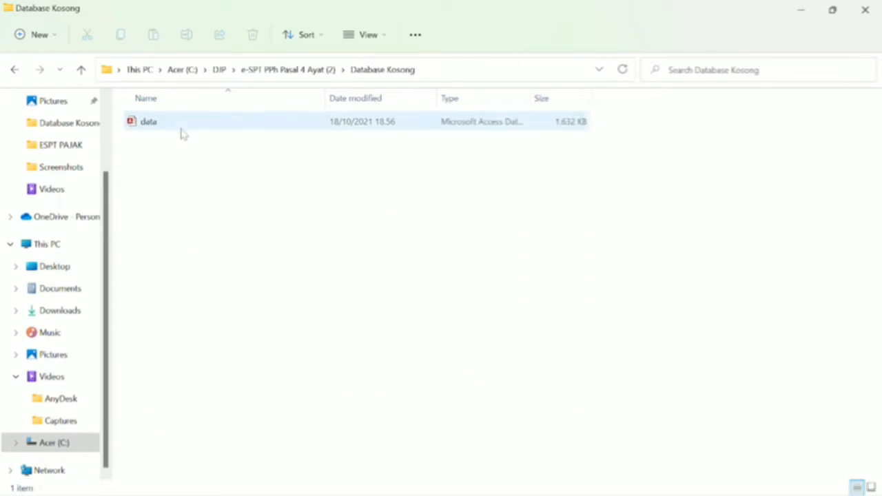
left_click(180, 128)
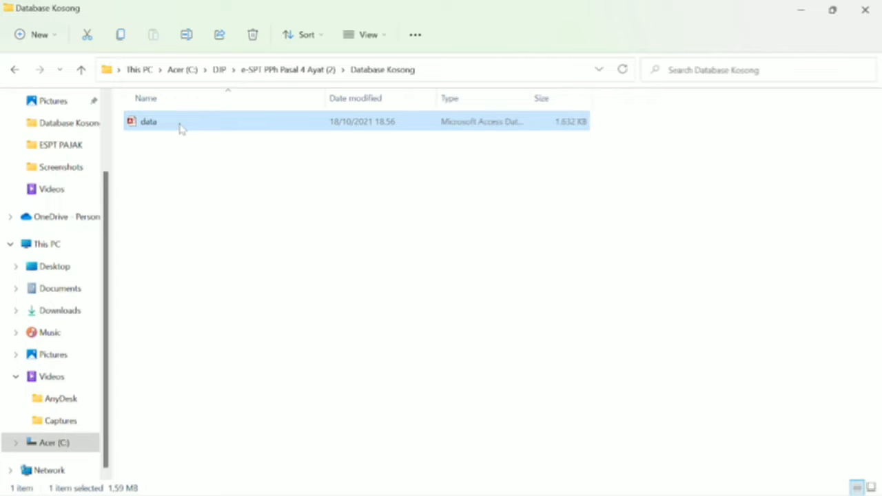
right_click(180, 127)
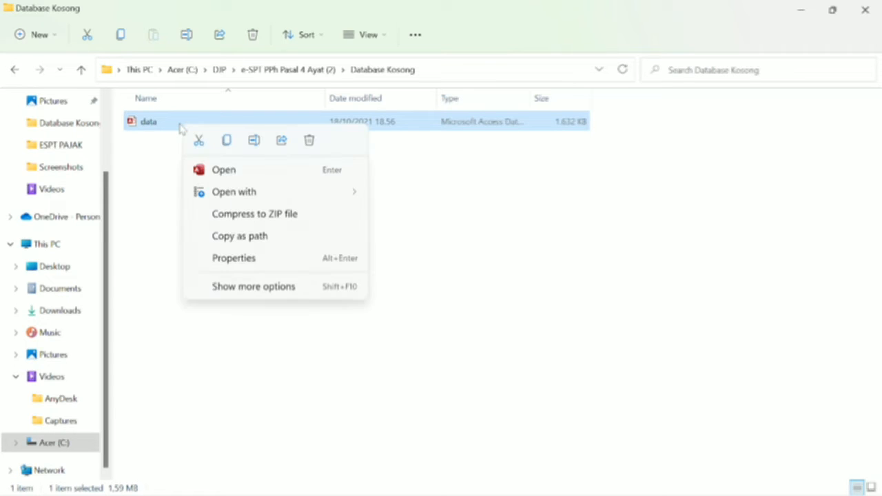
left_click(225, 141)
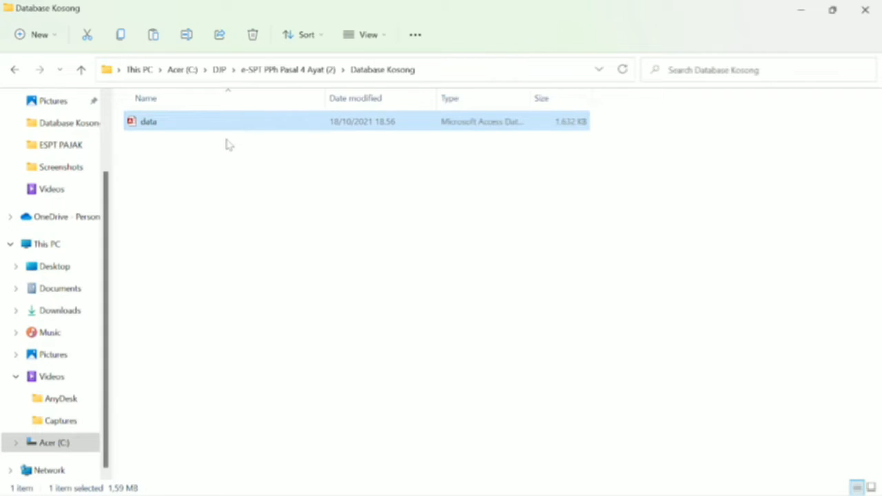
right_click(228, 143)
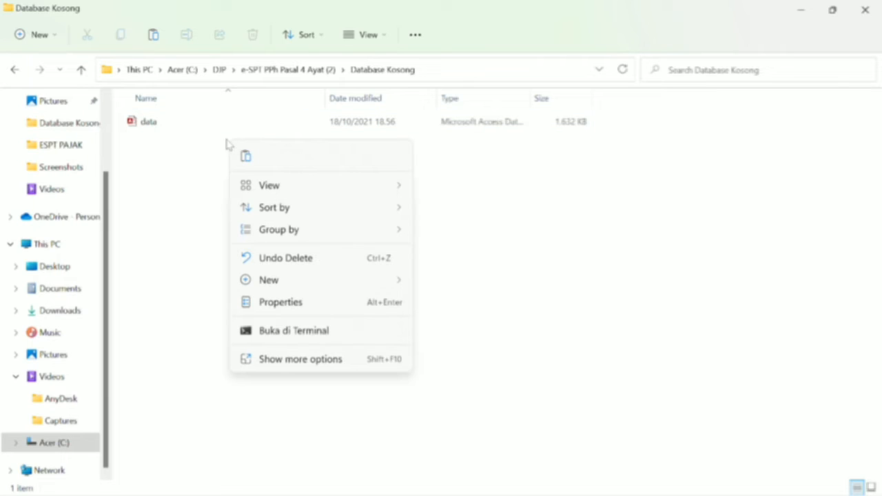
left_click(245, 156)
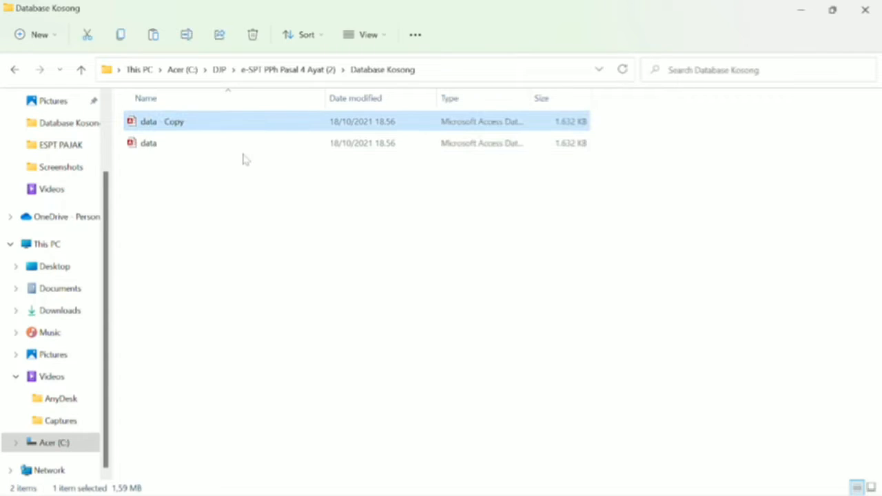
Step: Keep the name data - Copy, reopen Database Kosong and select the duplicate file
left_click(228, 117)
left_click(228, 117)
key("alt+Up")
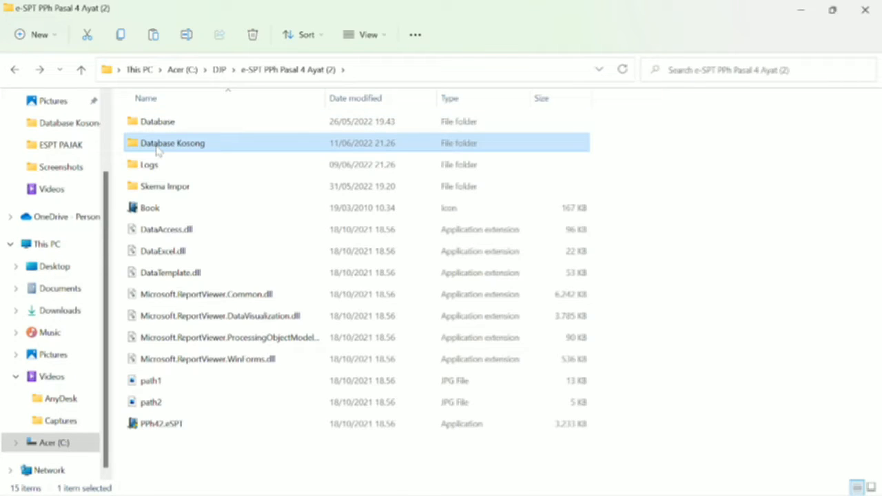
left_click(157, 148)
left_click(155, 148)
double_click(241, 144)
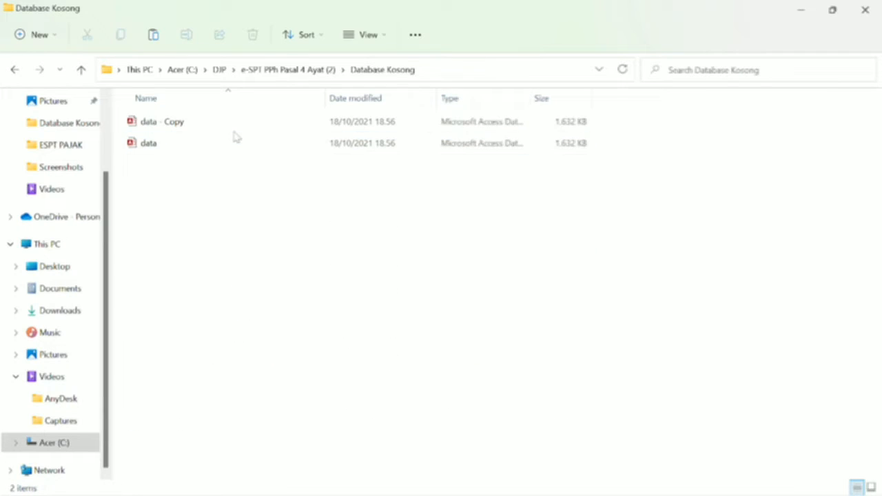
left_click(230, 124)
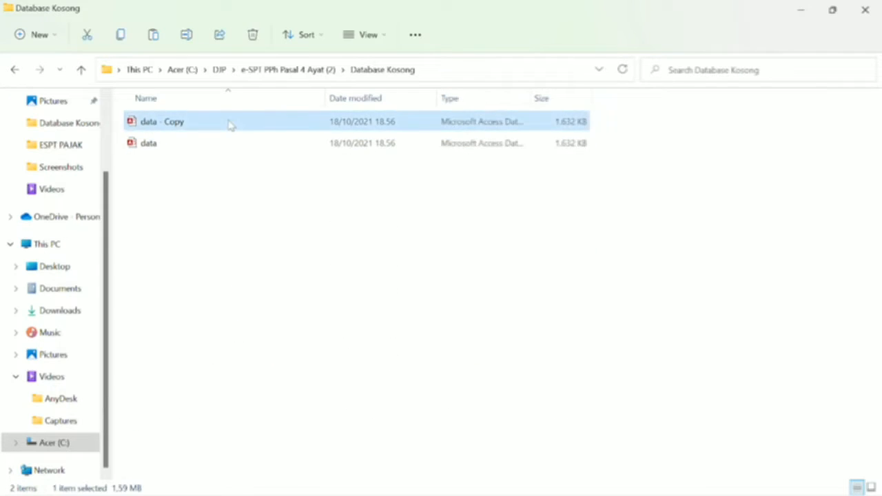
Step: Rename data - Copy to PT ANUGERAH PERMATA INDONESIA in capital letters
right_click(230, 124)
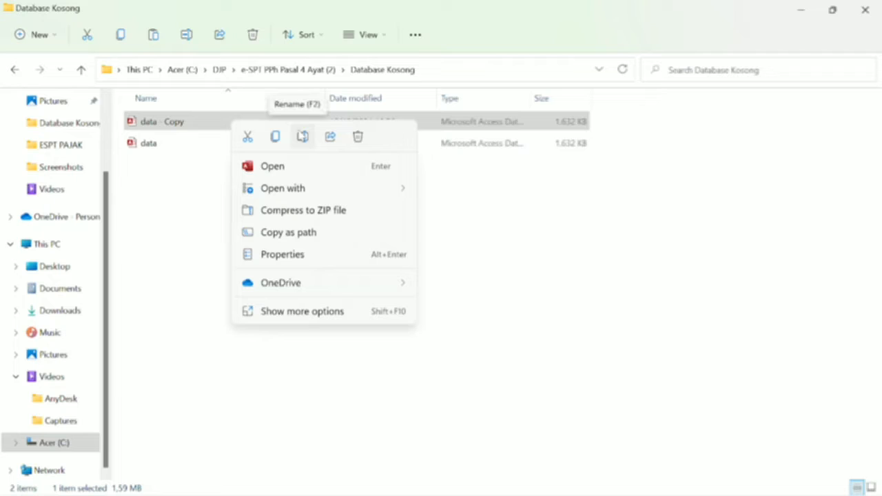
left_click(302, 135)
key("BackSpace")
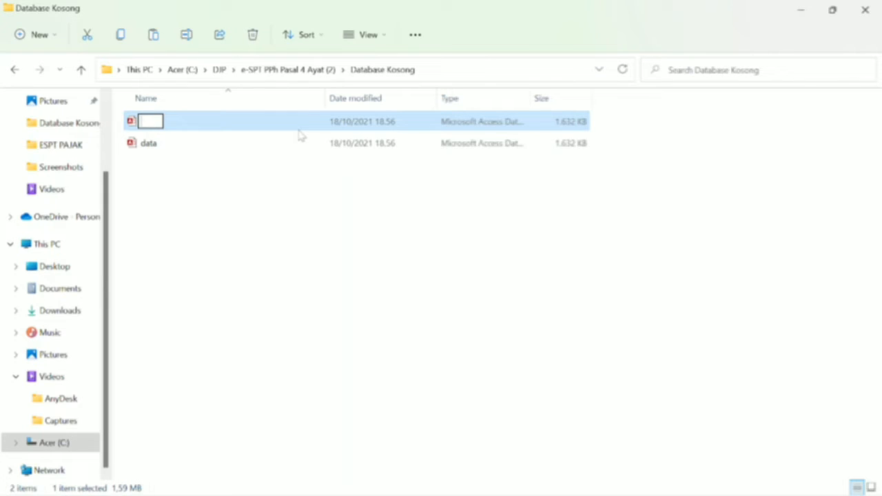
key("Caps_Lock")
type("PT ANUGERAH")
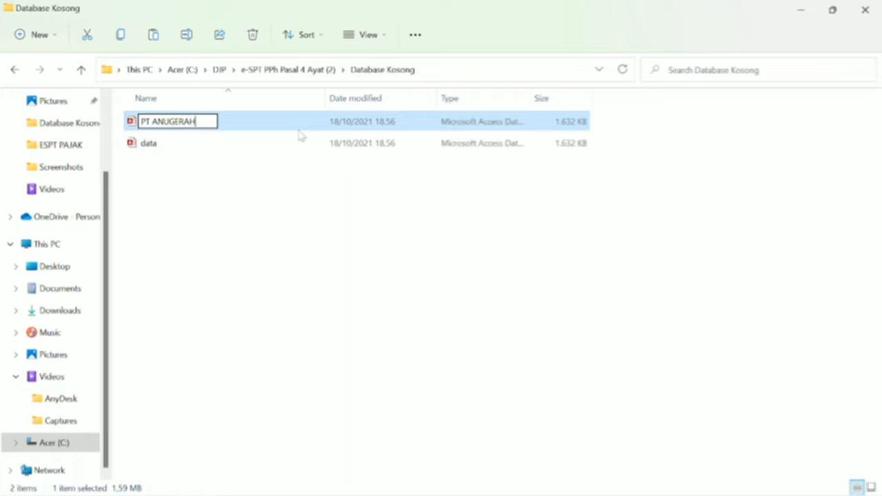
type(" PERMATA ")
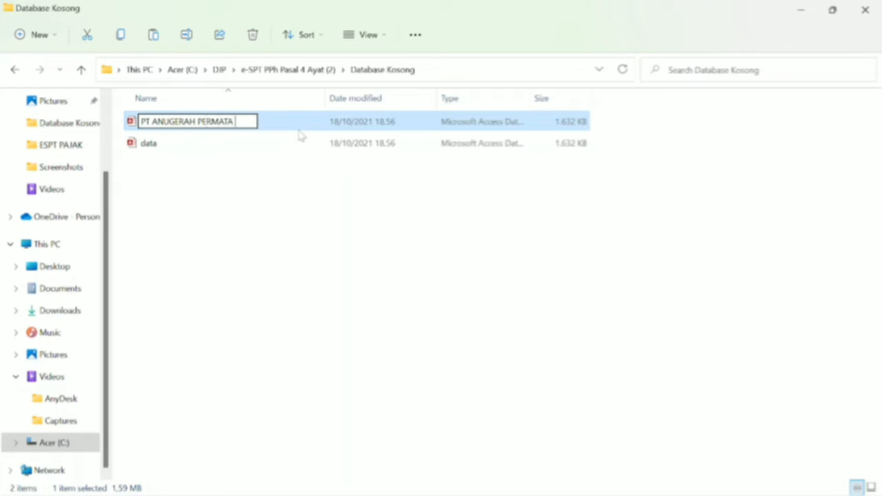
type("INDONESIA")
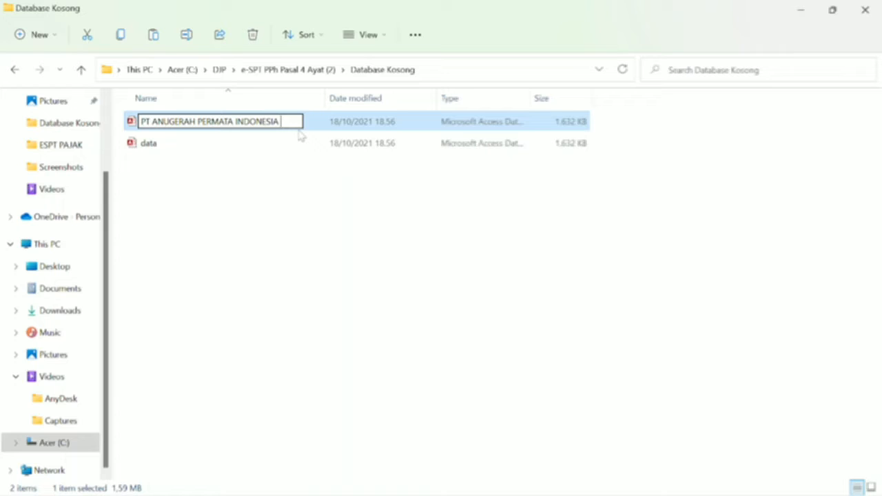
key("Return")
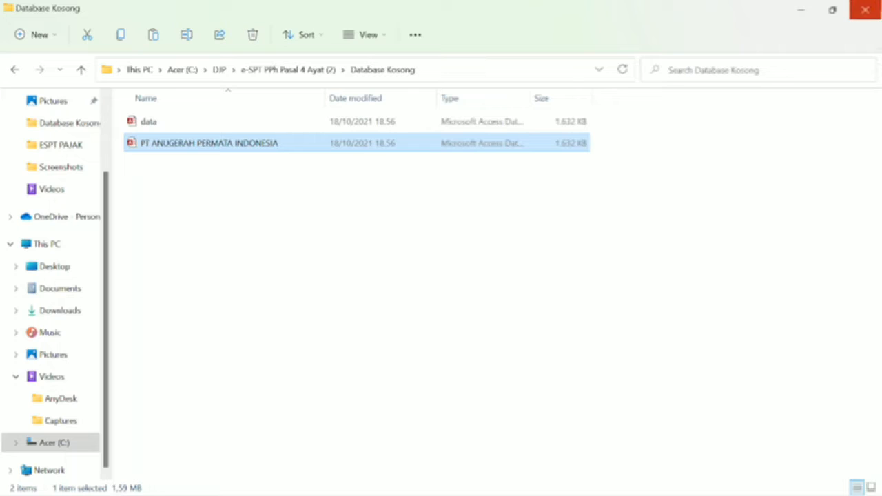
Step: Close File Explorer, minimize Word, and show the e-SPT Menu commands
left_click(865, 9)
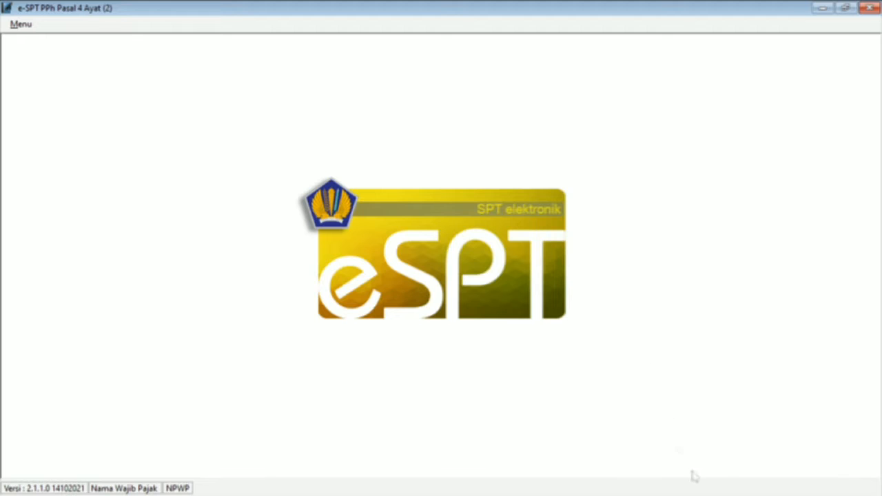
mouse_move(709, 469)
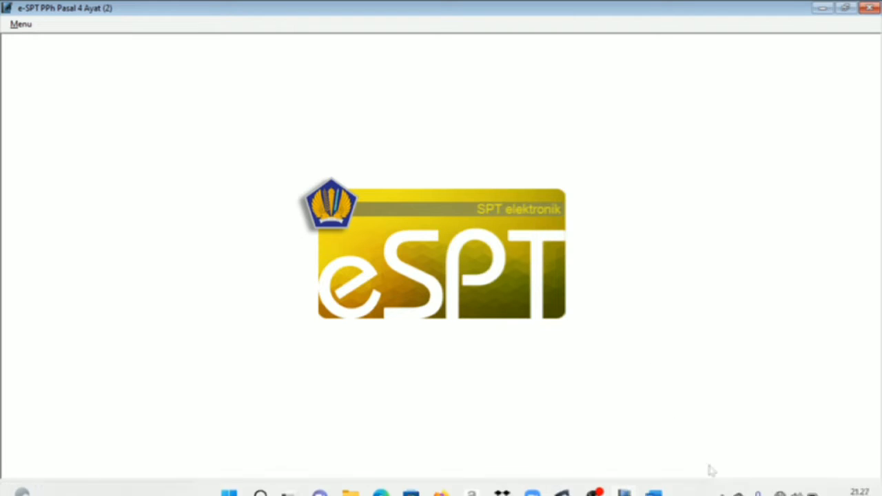
left_click(655, 482)
left_click(655, 483)
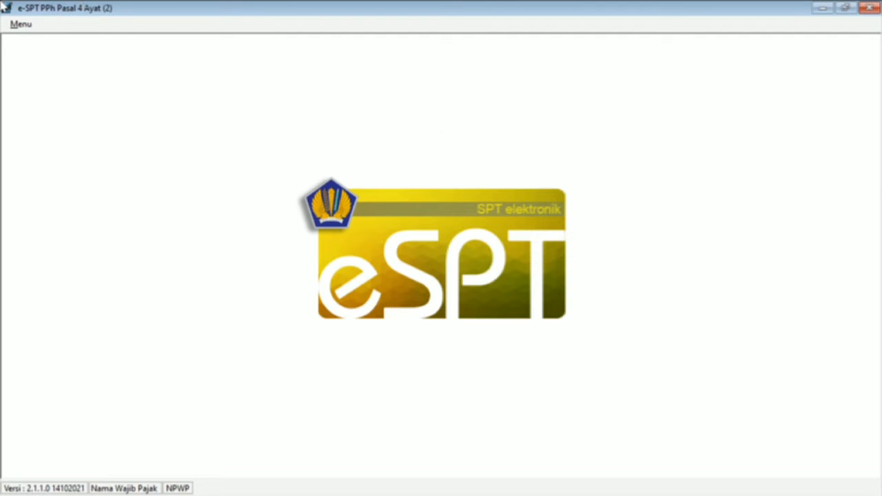
left_click(21, 25)
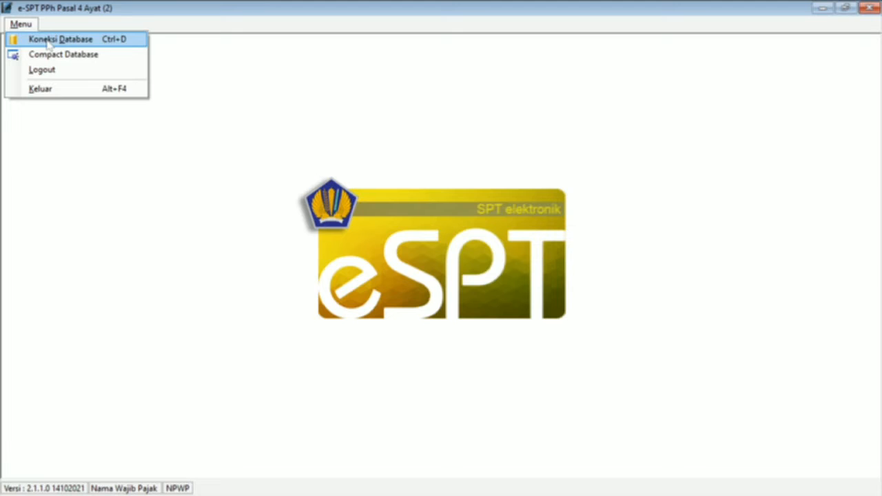
Step: Connect to the PT ANUGERAH PERMATA INDONESIA database in Database Kosong through Koneksi Database
left_click(47, 41)
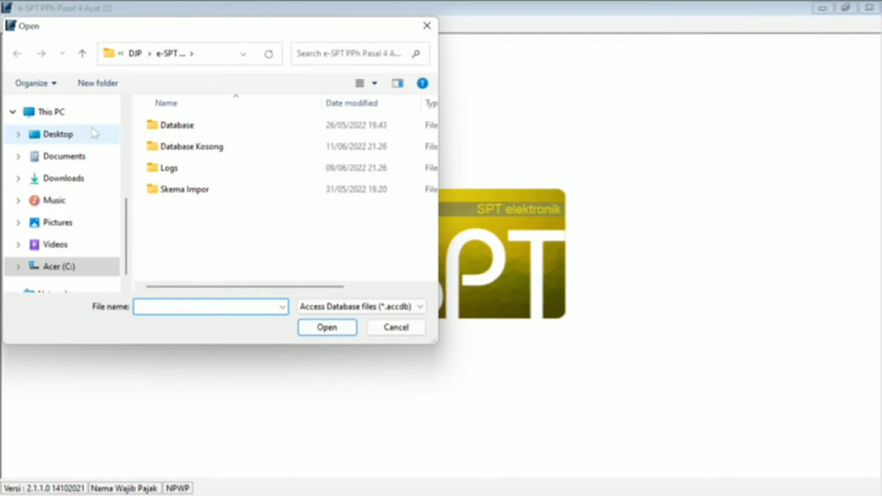
double_click(204, 153)
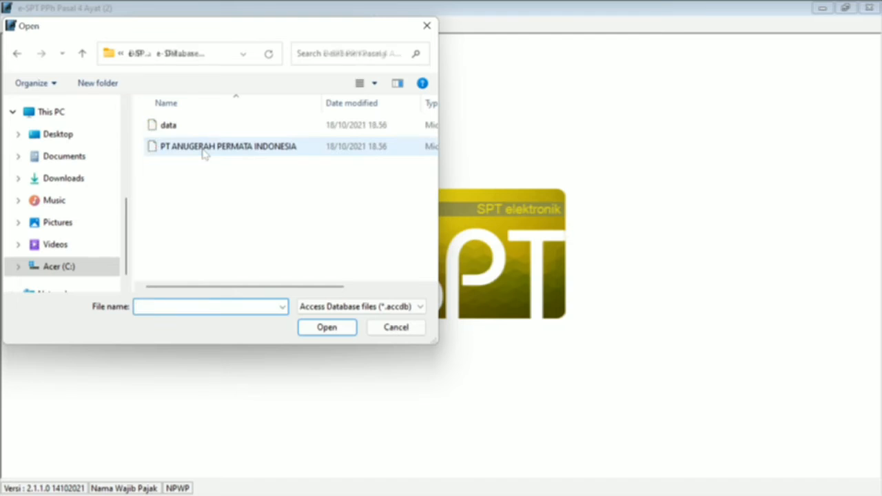
left_click(211, 153)
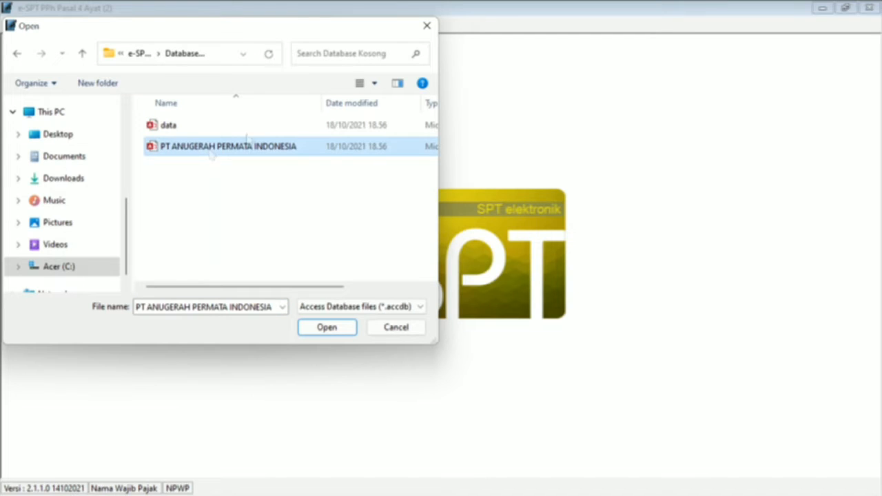
left_click(316, 332)
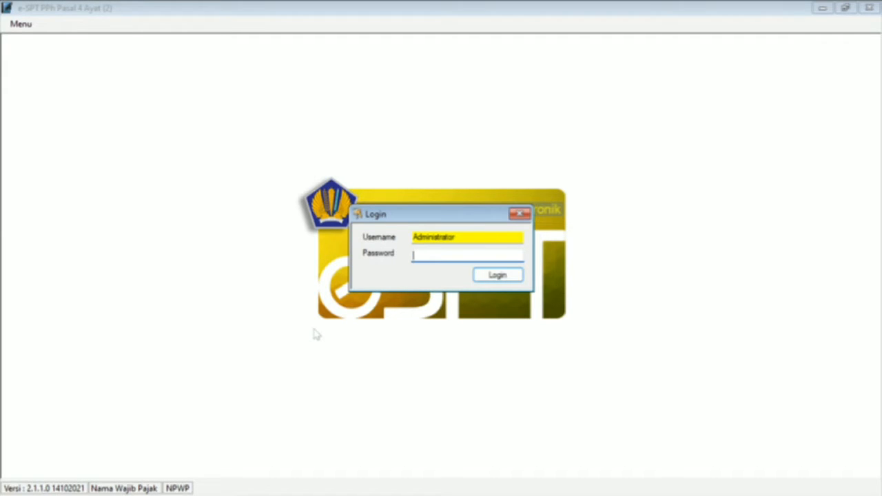
Step: Enter the account password and log in
type("123")
left_click(503, 279)
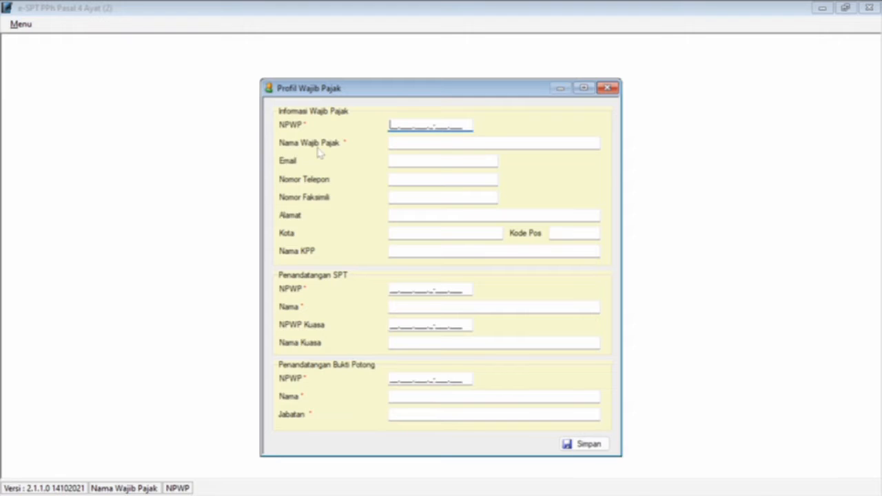
Step: Enter the company's NPWP in the Profil Wajib Pajak form
key("alt+Tab")
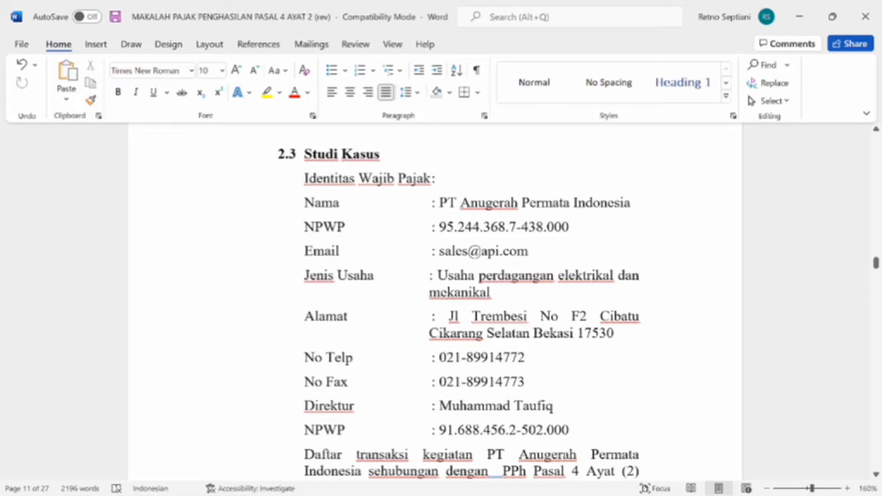
key("alt+Tab")
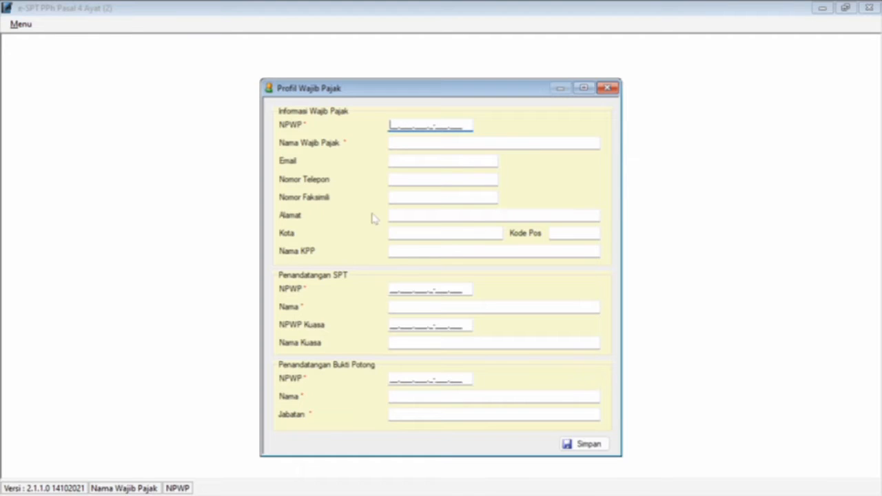
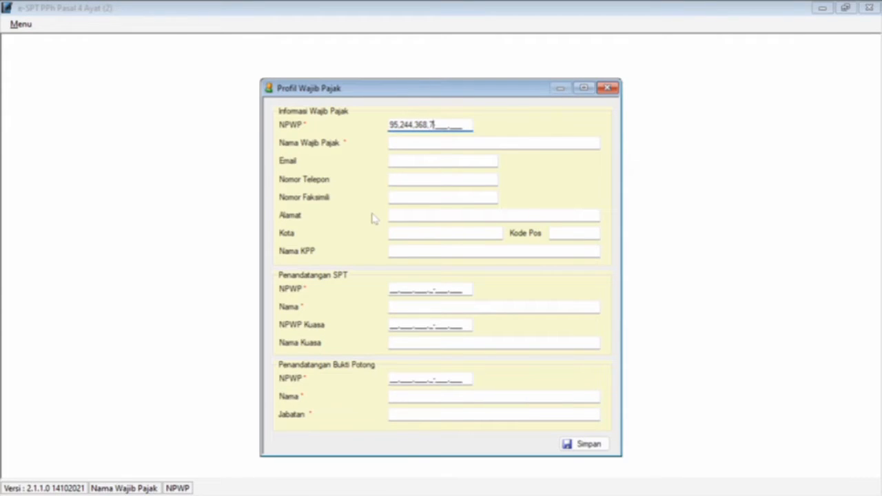
key("Tab")
Step: Copy the company name and e-mail from the Word case study into Nama and Email
key("alt+Tab")
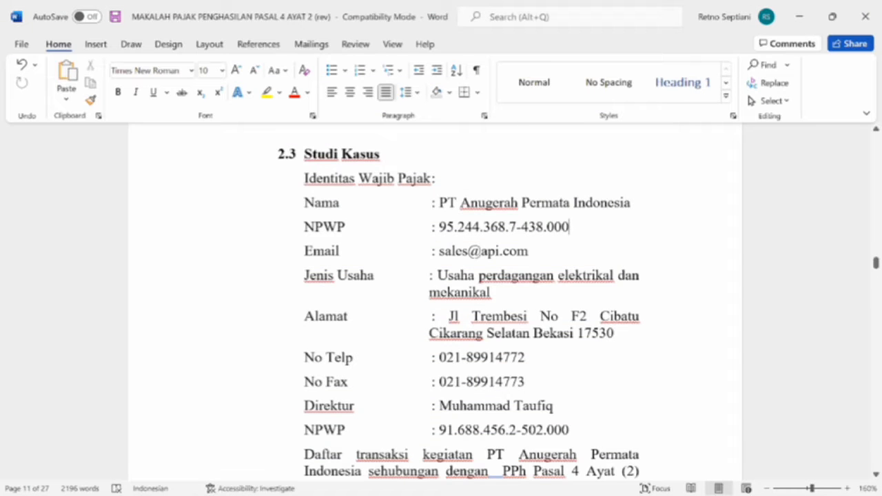
left_click_drag(439, 203, 647, 216)
key("ctrl+c")
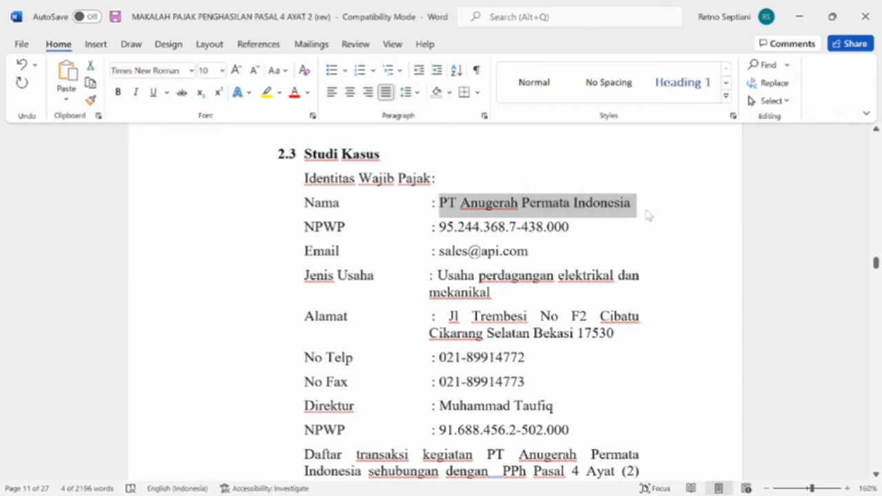
key("alt+Tab")
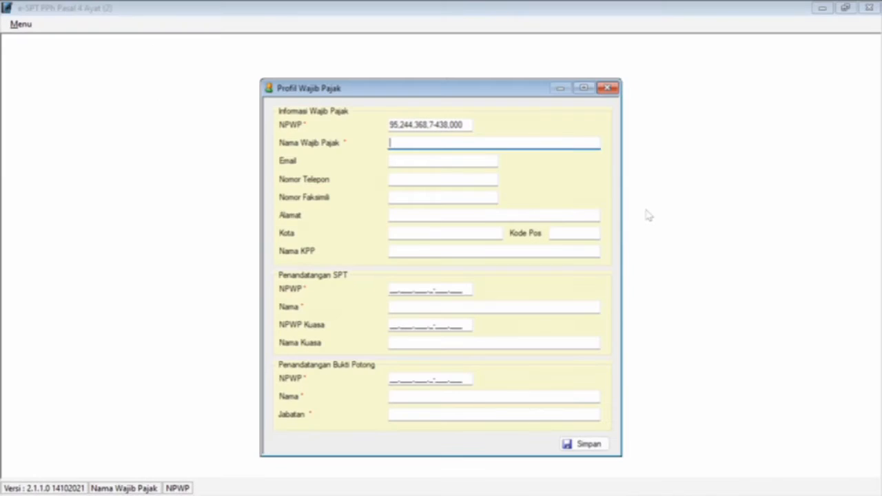
key("ctrl+v")
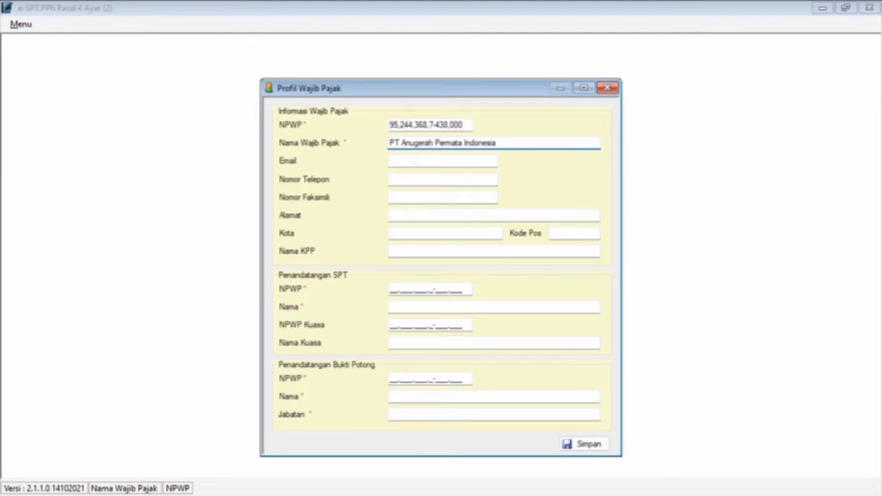
left_click(407, 162)
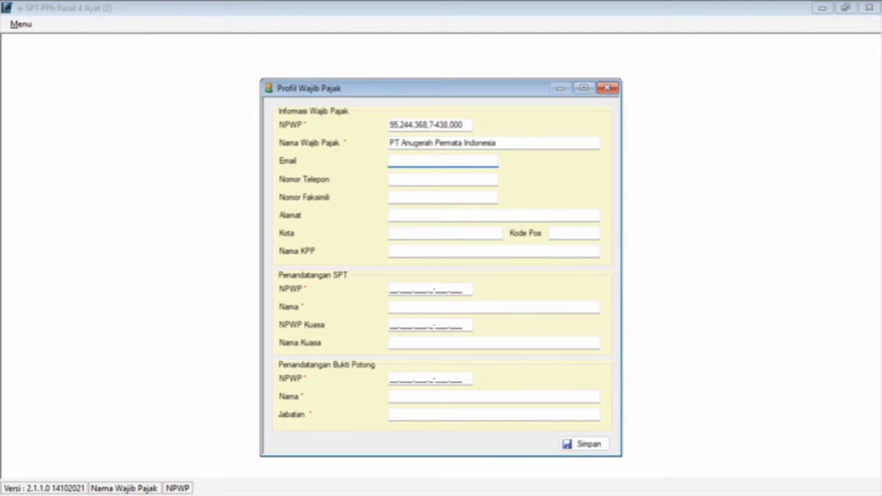
key("alt+Tab")
left_click_drag(439, 252, 538, 255)
key("ctrl+c")
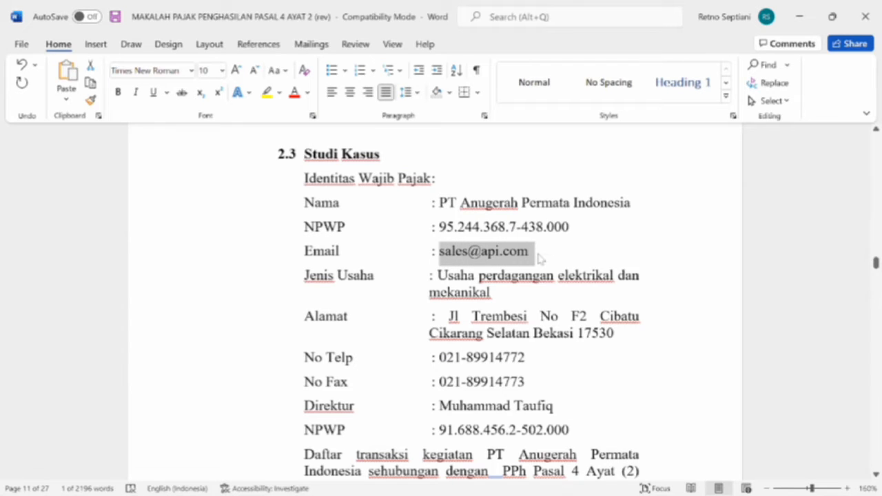
key("alt+Tab")
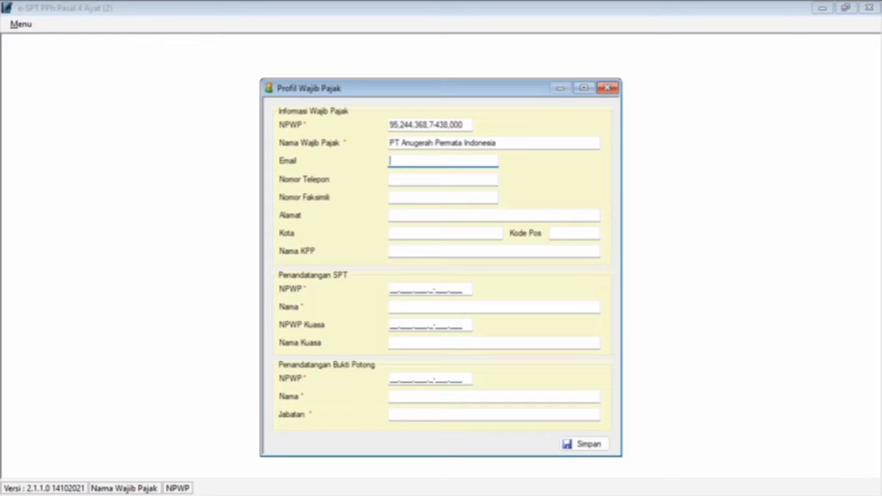
key("ctrl+v")
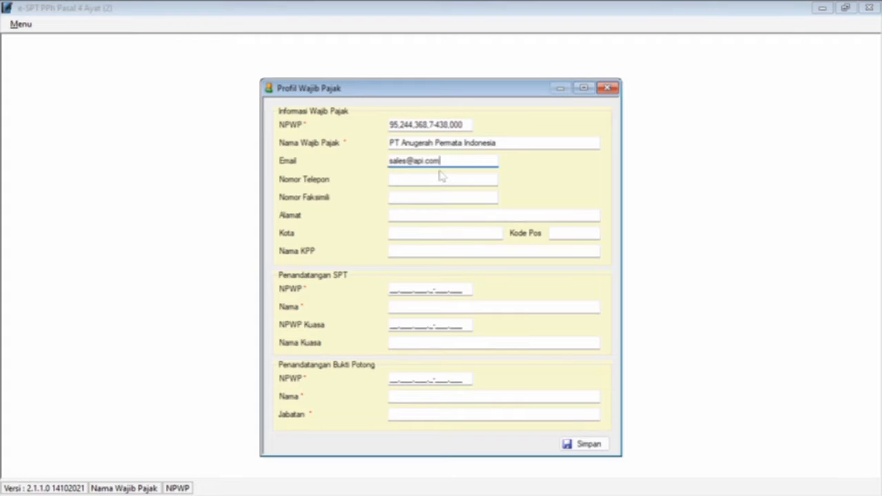
Step: Enter the company's phone and fax numbers from the case study
key("Tab")
key("alt+Tab")
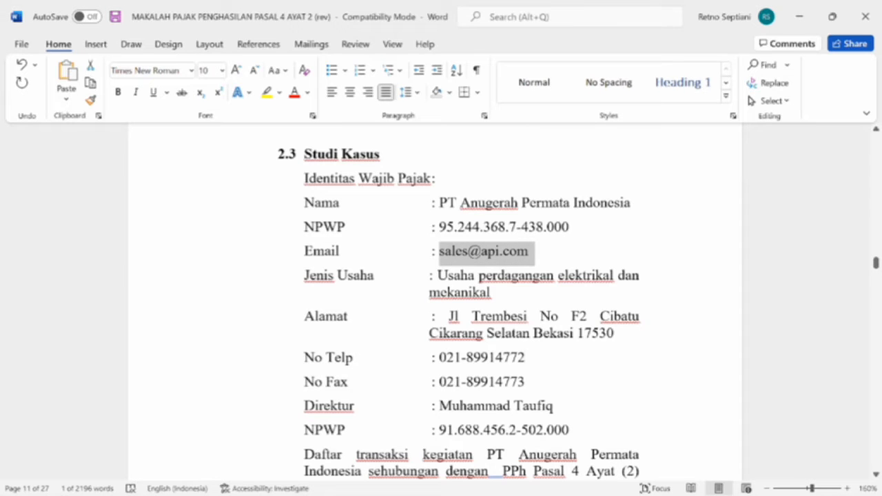
left_click(526, 358)
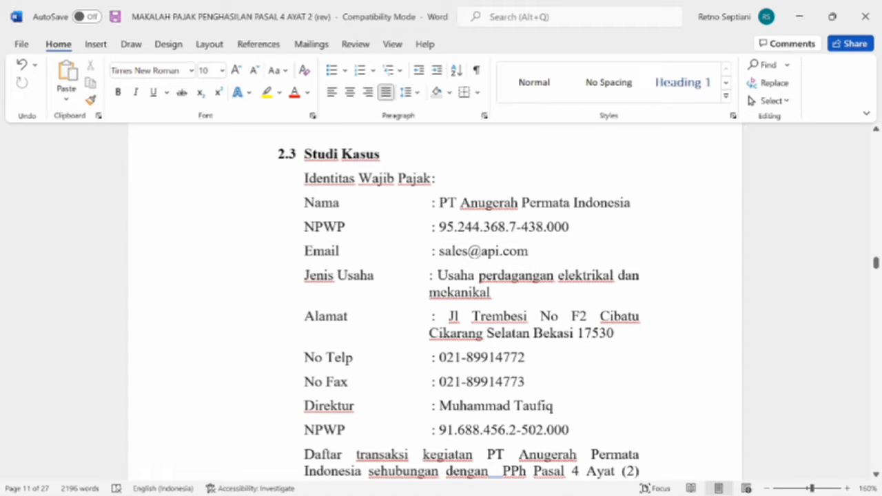
key("alt+Tab")
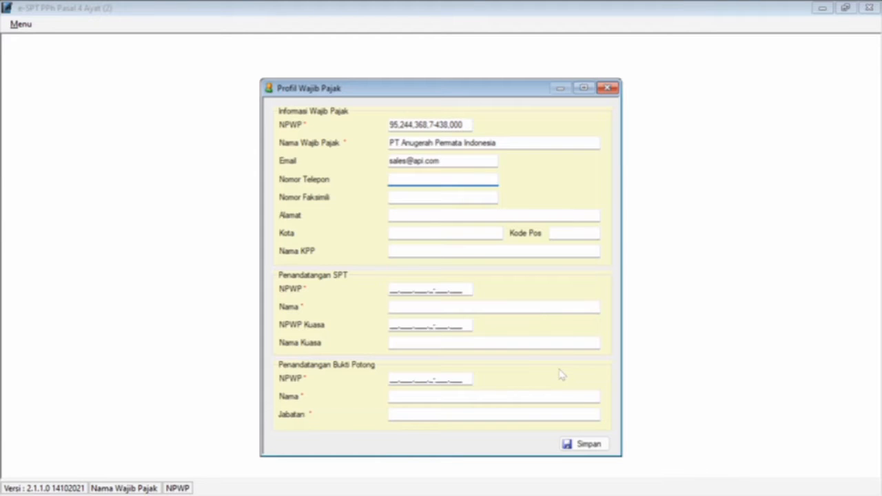
left_click(443, 197)
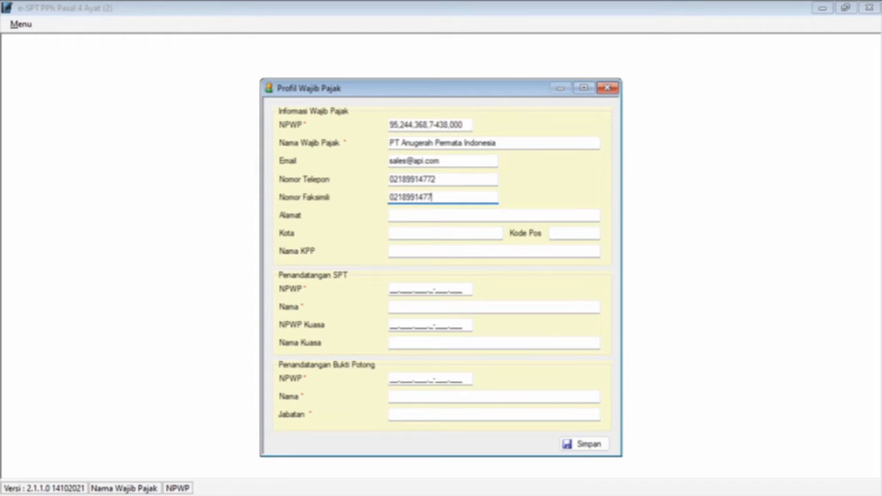
Step: Paste the company's street address from the Word document into Alamat
key("Tab")
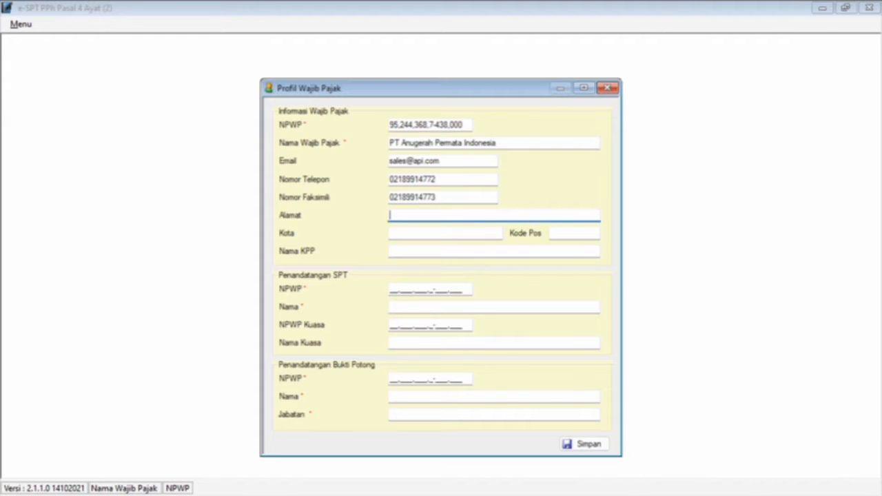
key("alt+Tab")
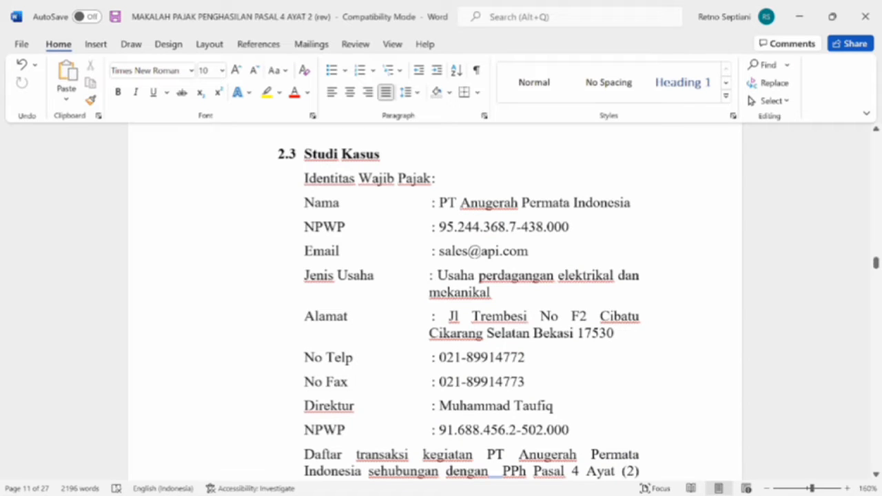
left_click_drag(448, 315, 530, 335)
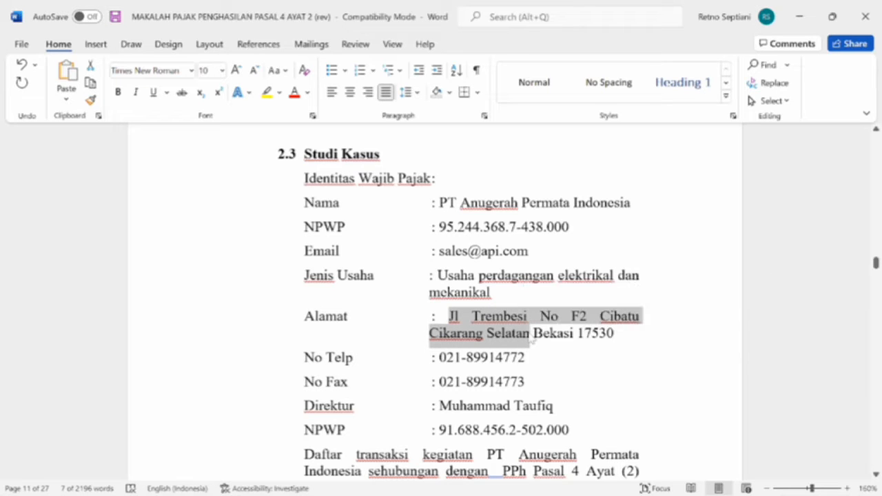
key("ctrl+c")
key("alt+Tab")
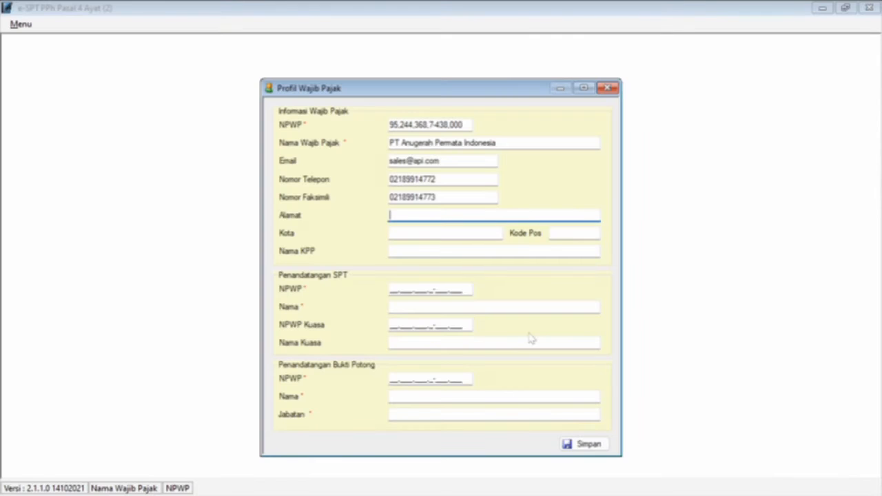
key("ctrl+v")
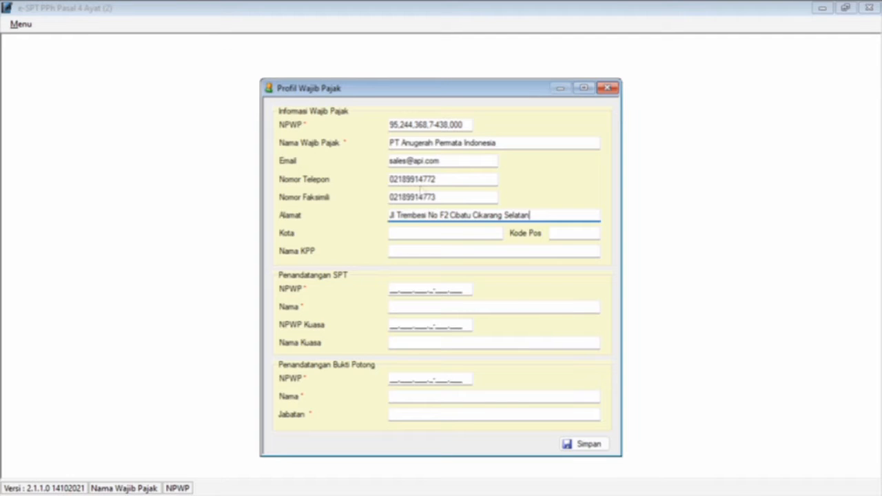
key("alt+Tab")
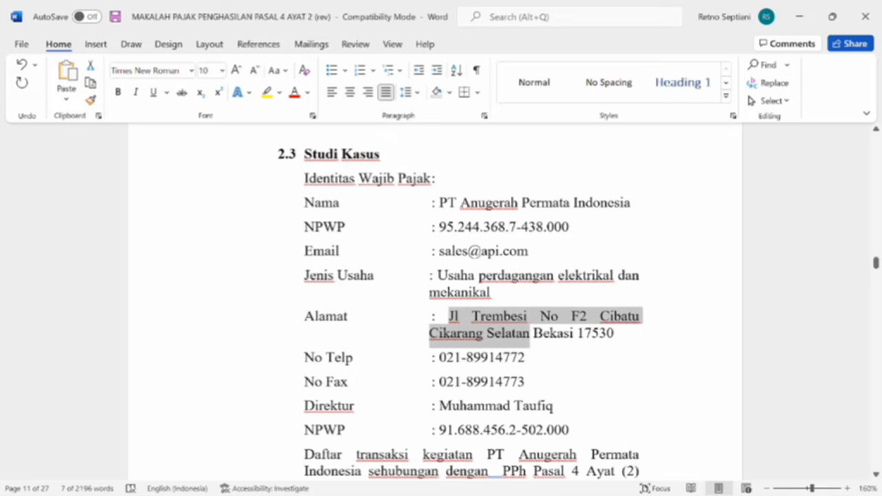
key("alt+Tab")
Step: Fill in the city as Bekasi and the postal code as 17530
key("Tab")
key("Caps_Lock")
type("B")
key("Caps_Lock")
type("ekasi")
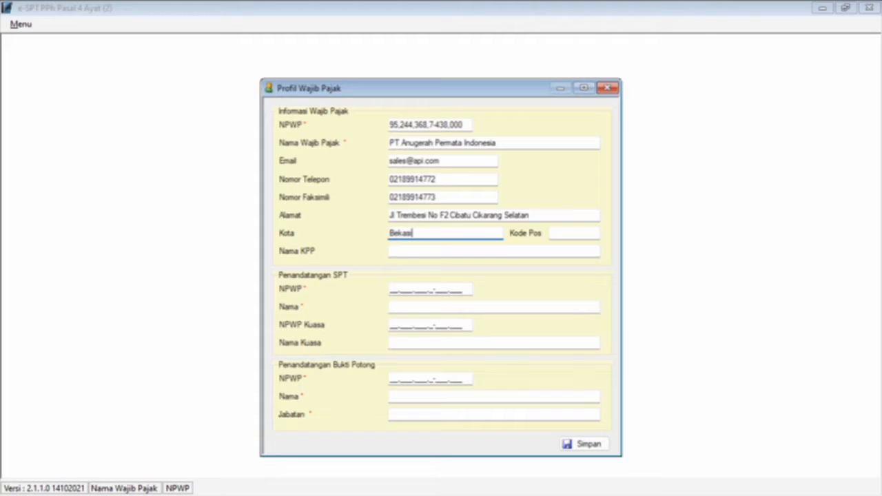
key("Tab")
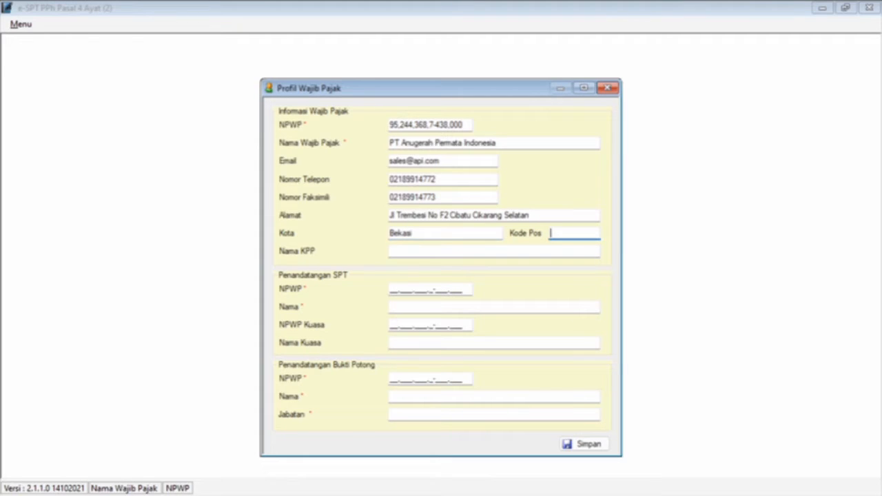
key("alt+Tab")
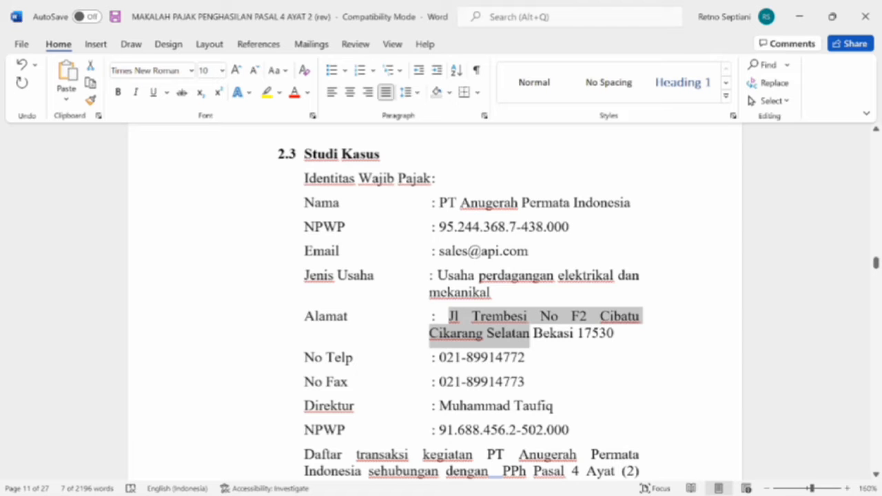
key("alt+Tab")
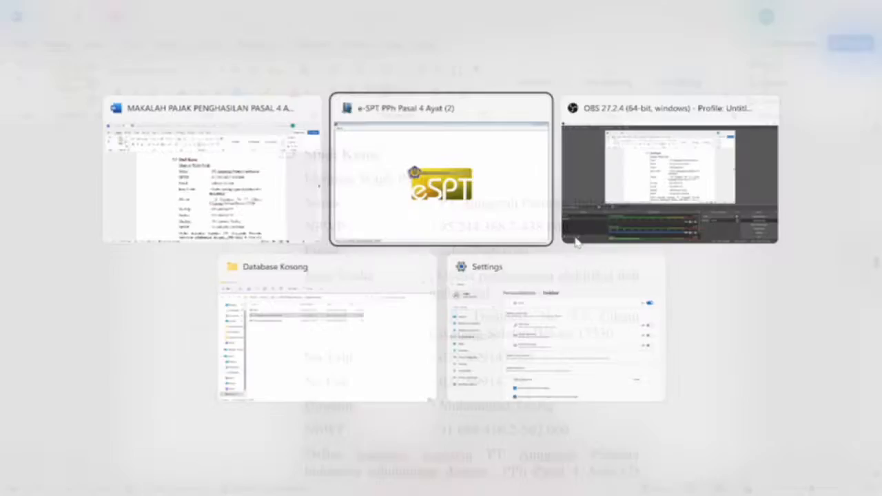
type("173")
key("alt+Tab")
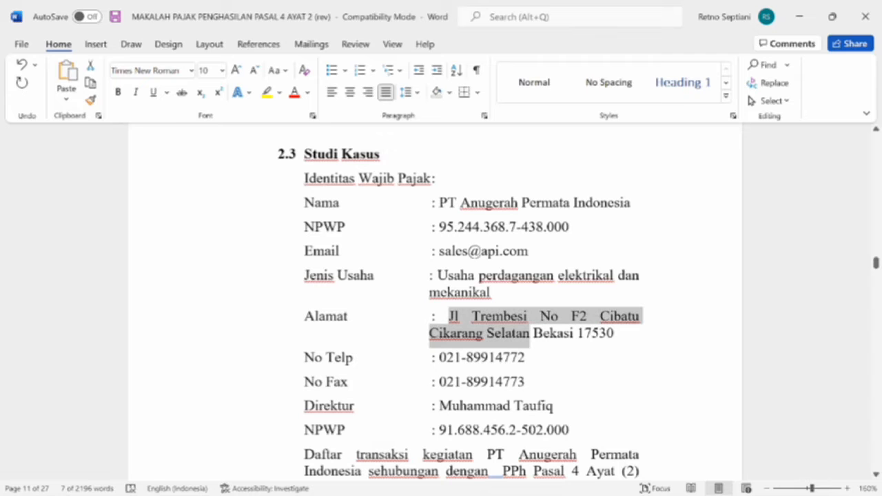
key("alt+Tab")
key("BackSpace")
type("530")
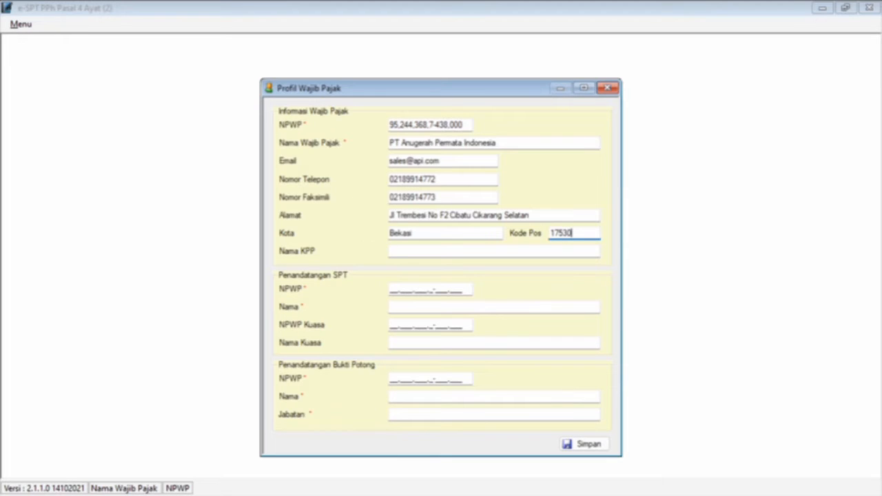
Step: Enter KPP Cikarang Selatan as the tax office name
key("Tab")
key("Caps_Lock")
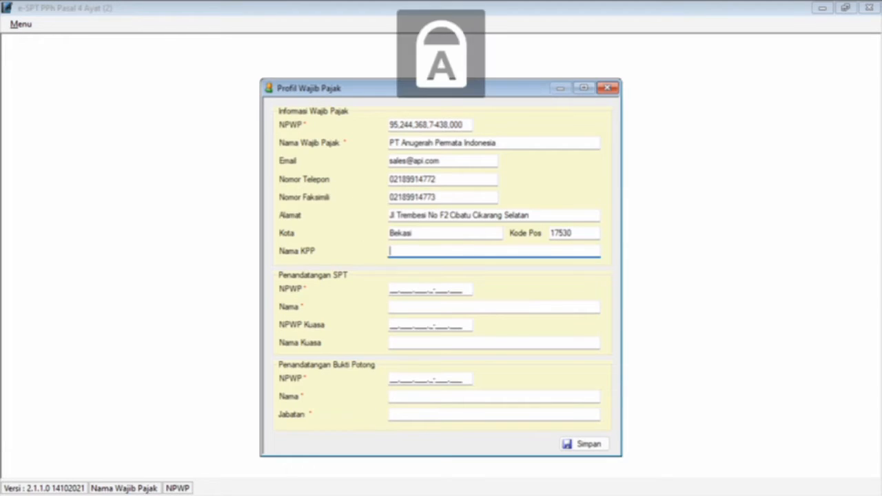
type("KPP C")
key("Caps_Lock")
type("i")
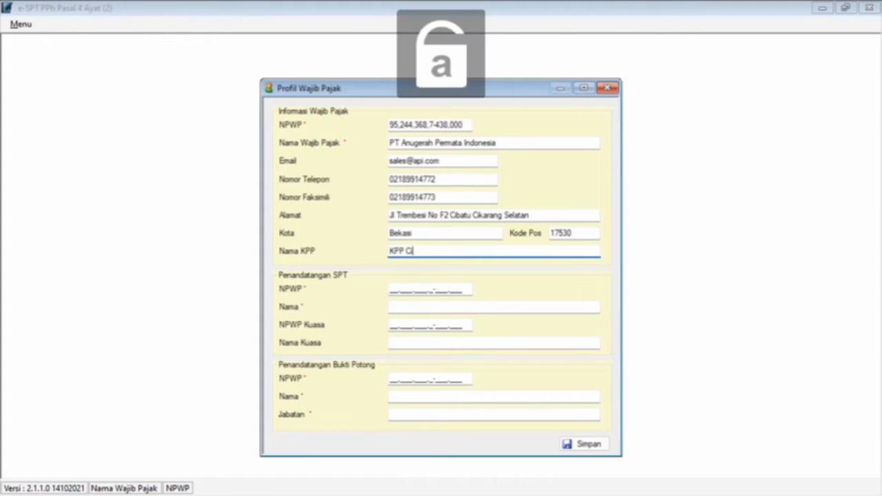
type("karang")
key("Caps_Lock")
type("S")
key("Caps_Lock")
type("elatan")
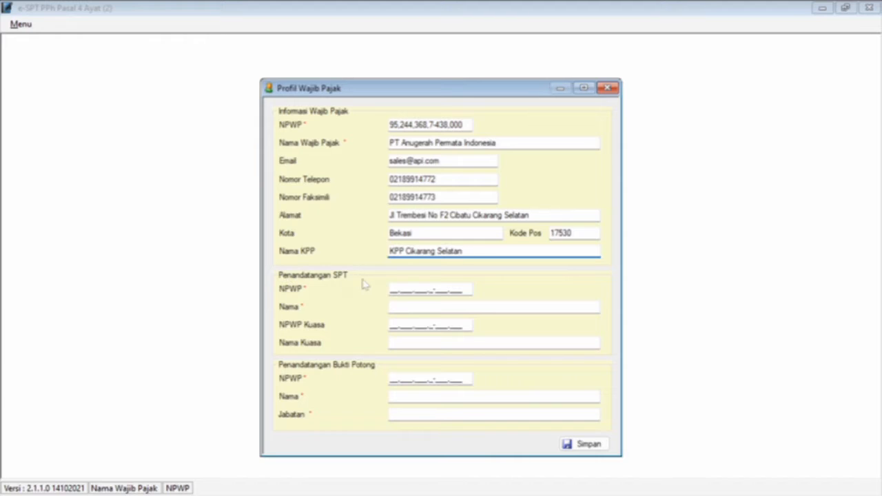
Step: Enter the director's NPWP and paste the director's name as the SPT signatory
left_click(393, 289)
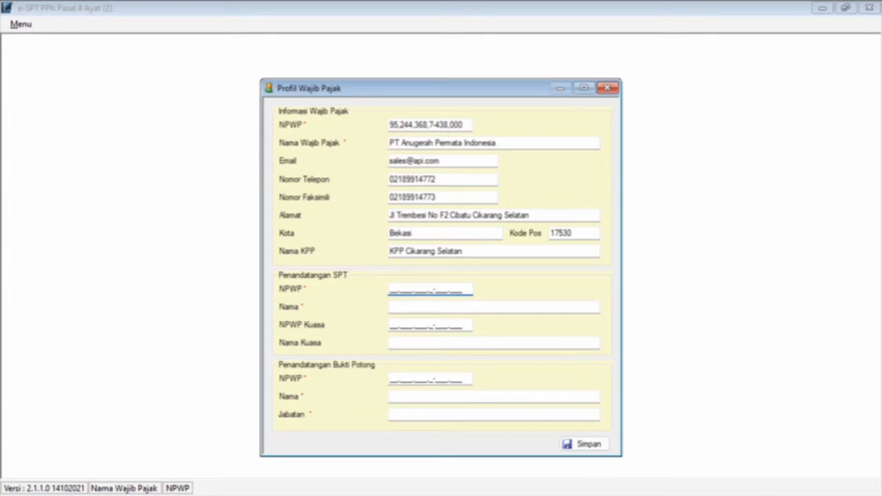
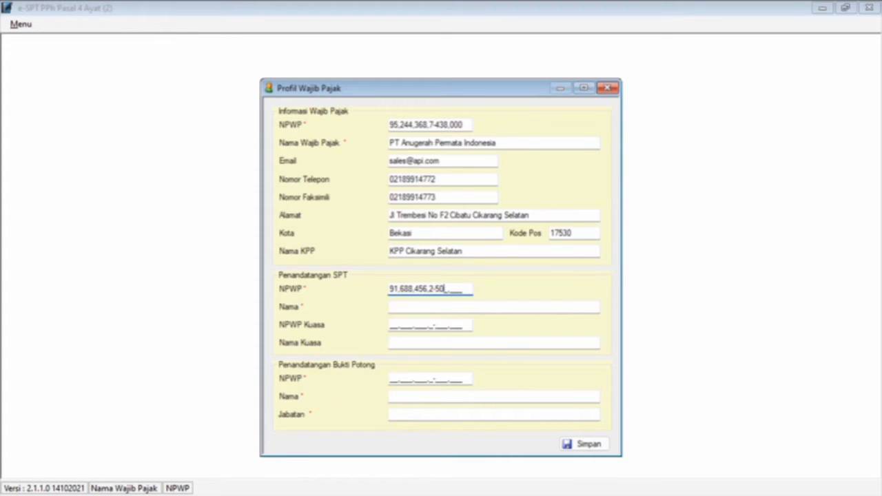
key("Tab")
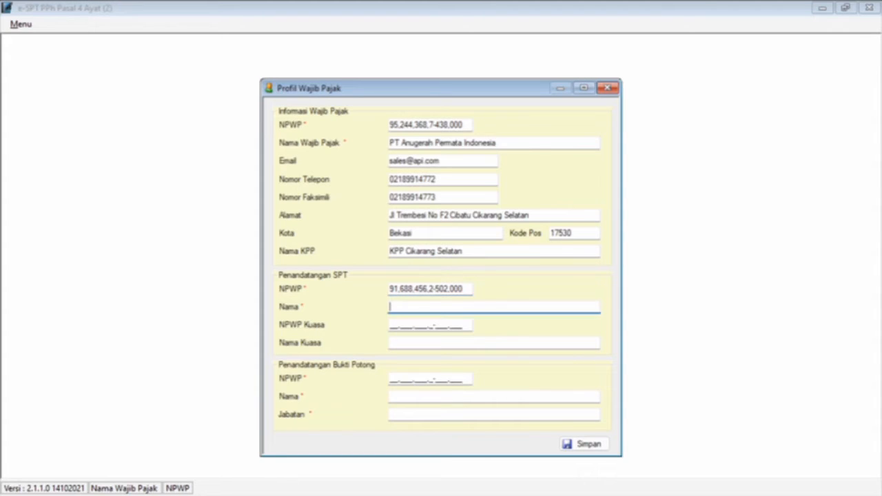
key("alt+Tab")
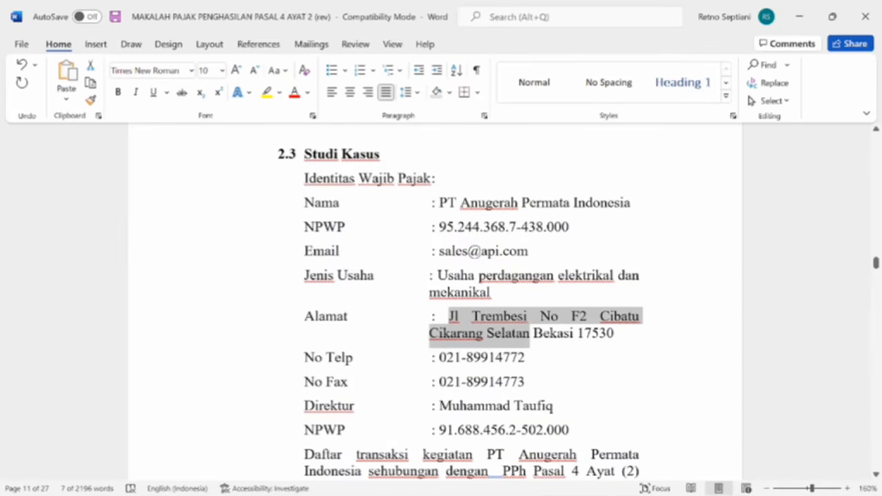
left_click_drag(439, 406, 559, 416)
key("ctrl+c")
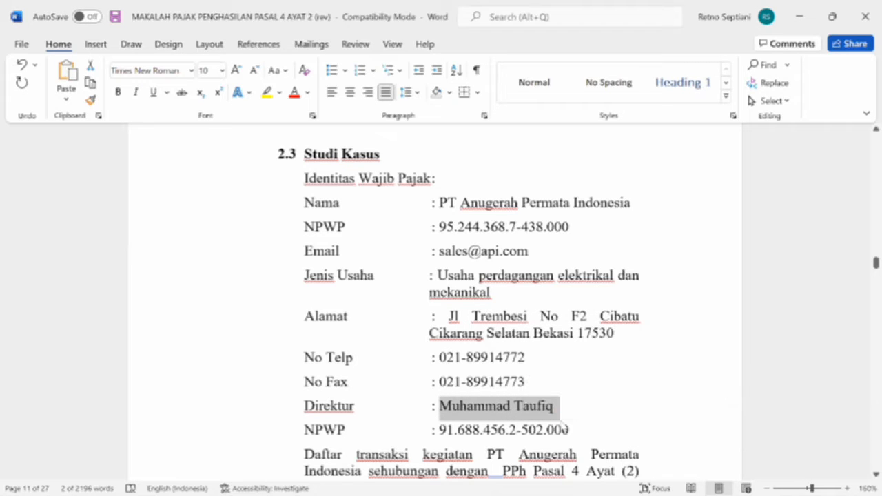
key("alt+Tab")
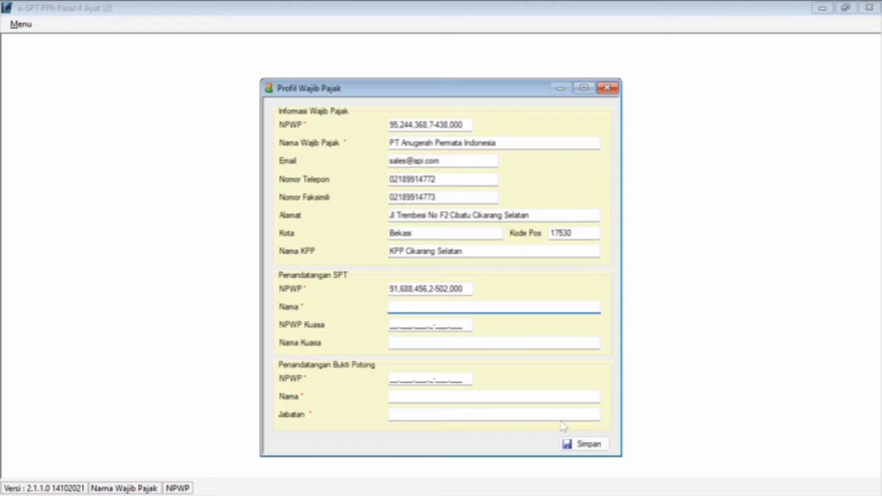
key("ctrl+v")
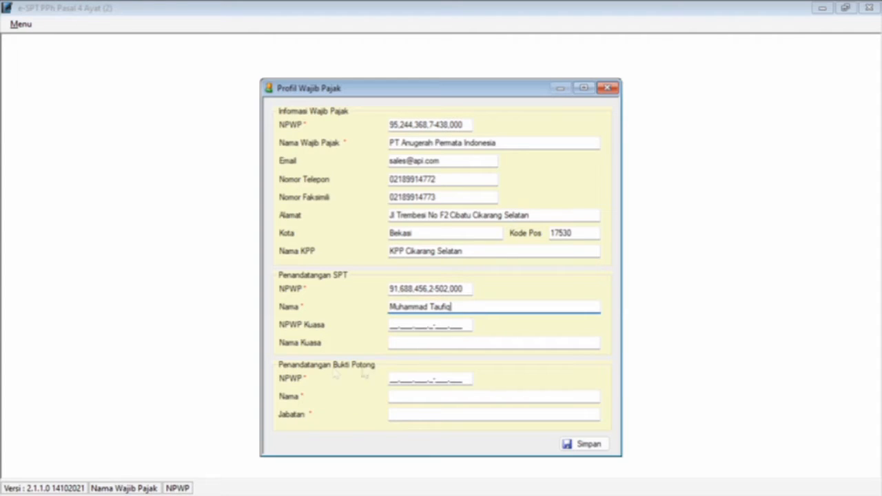
Step: Enter the director's NPWP and paste the director's name as the Bukti Potong signatory
left_click(394, 378)
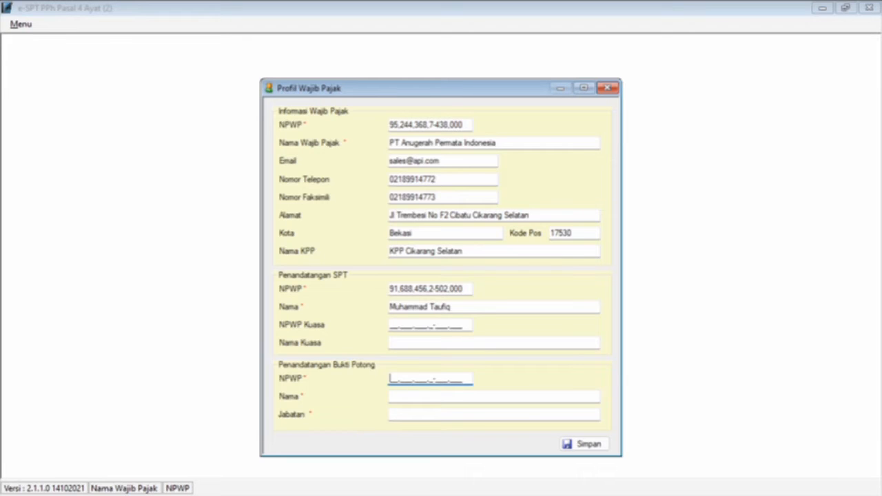
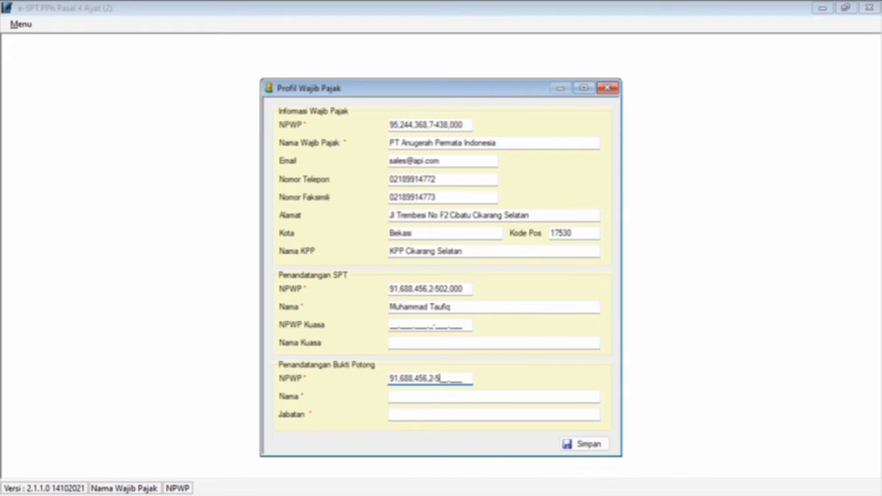
key("Tab")
key("alt+Tab")
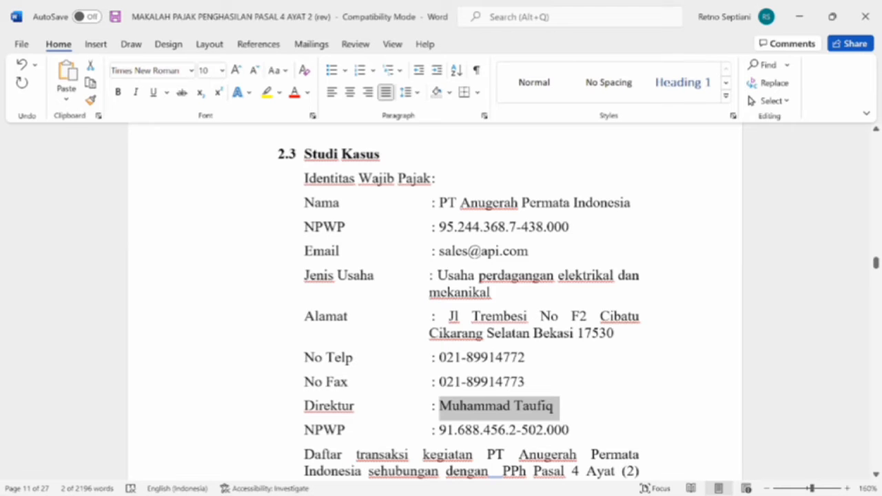
key("alt+Tab")
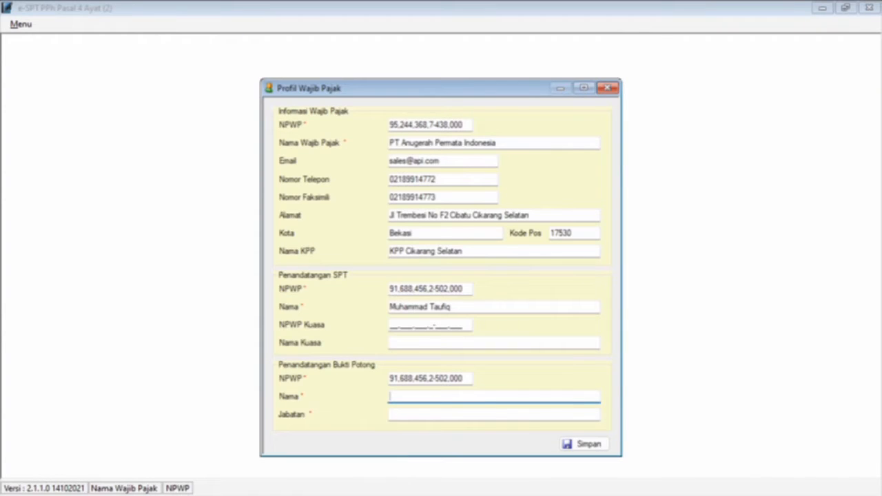
key("ctrl+v")
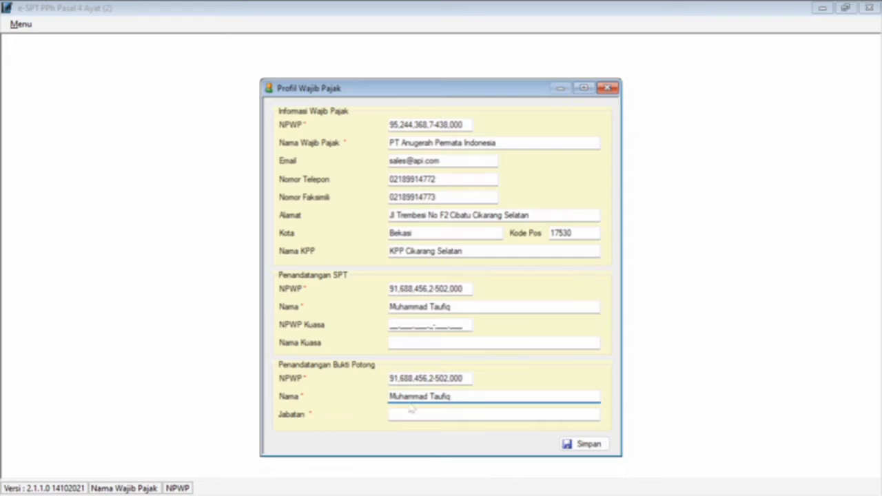
Step: Set the Bukti Potong signatory's Jabatan to Direktur
key("Tab")
key("alt+Tab")
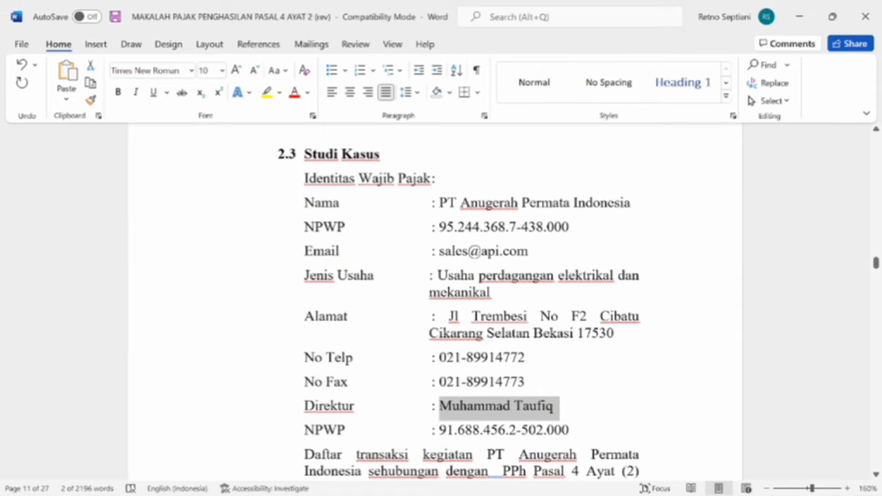
key("alt+Tab")
key("Caps_Lock")
type("D")
key("Caps_Lock")
type("ir")
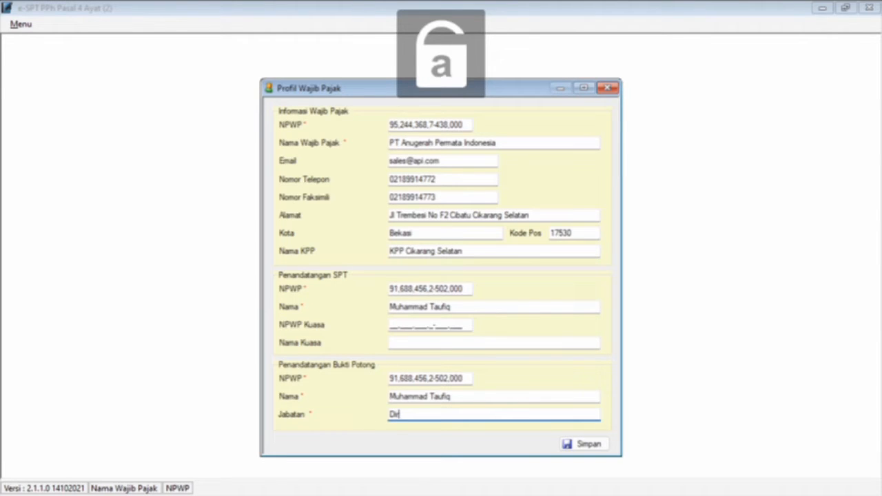
type("ektur")
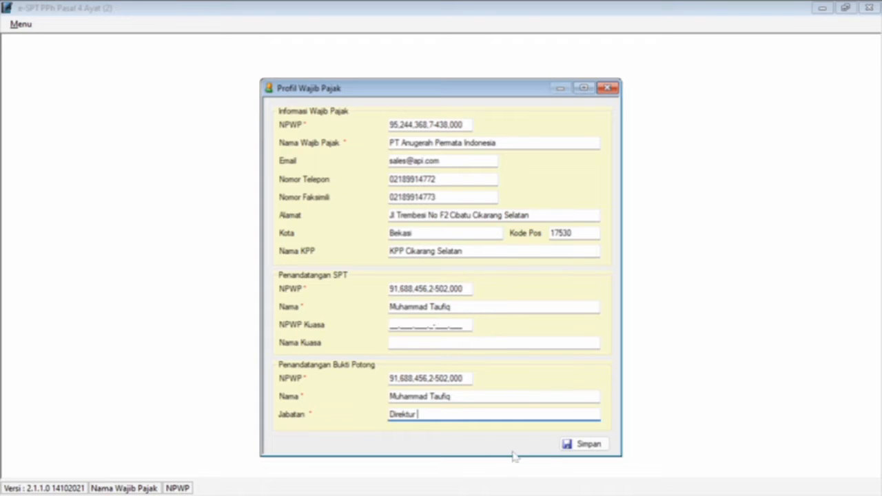
Step: Save the taxpayer profile and acknowledge the 'Data profil berhasil disimpan.' message
left_click(582, 445)
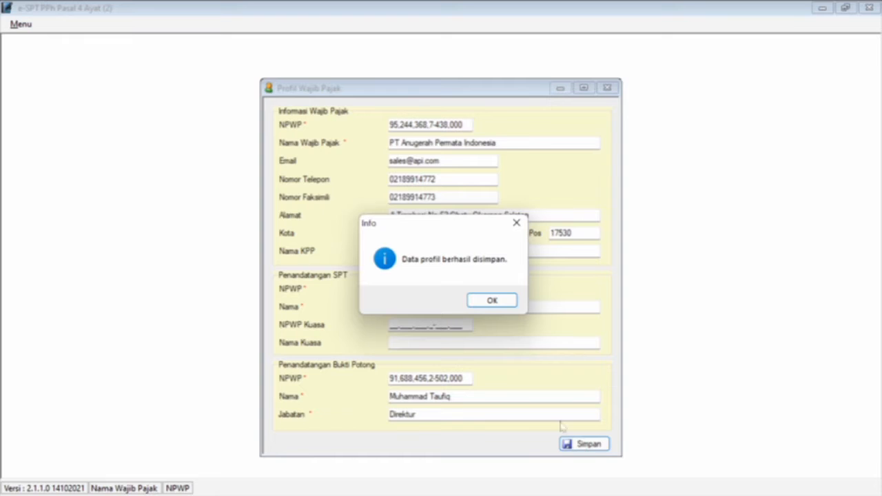
left_click(486, 298)
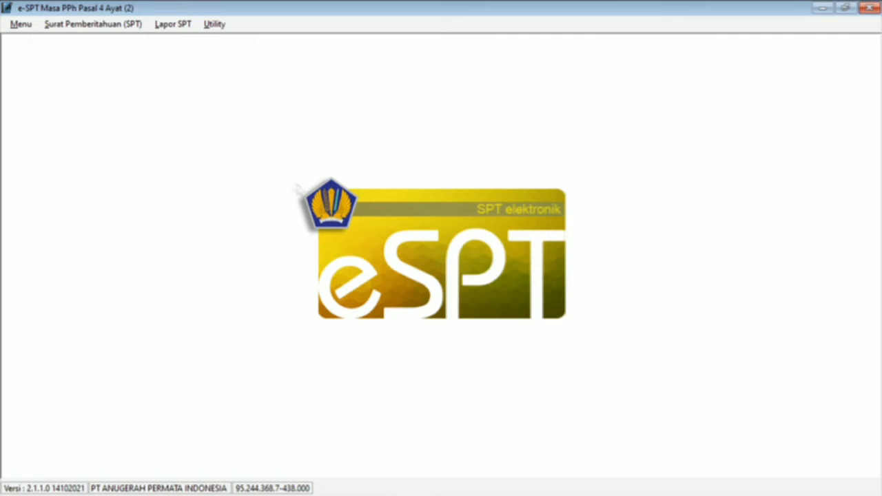
Step: Create a new SPT with Tahun Pajak 2021 and Masa Pajak 1 - Januari
left_click(127, 31)
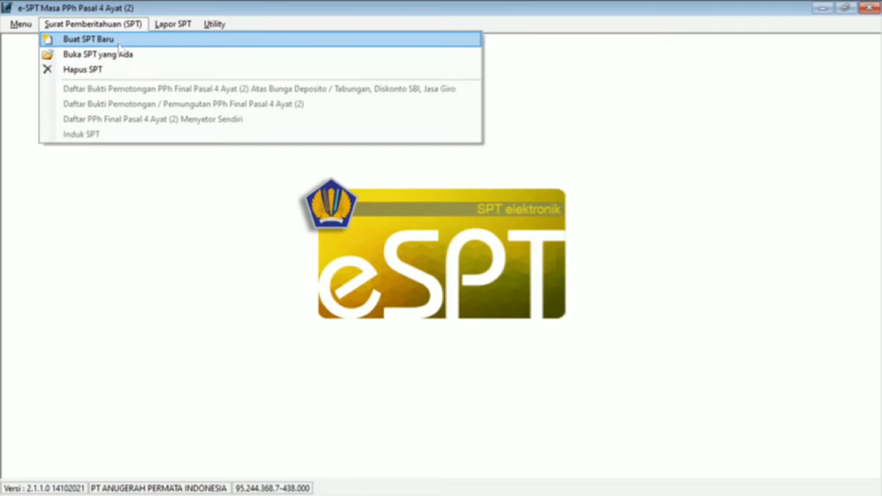
left_click(88, 40)
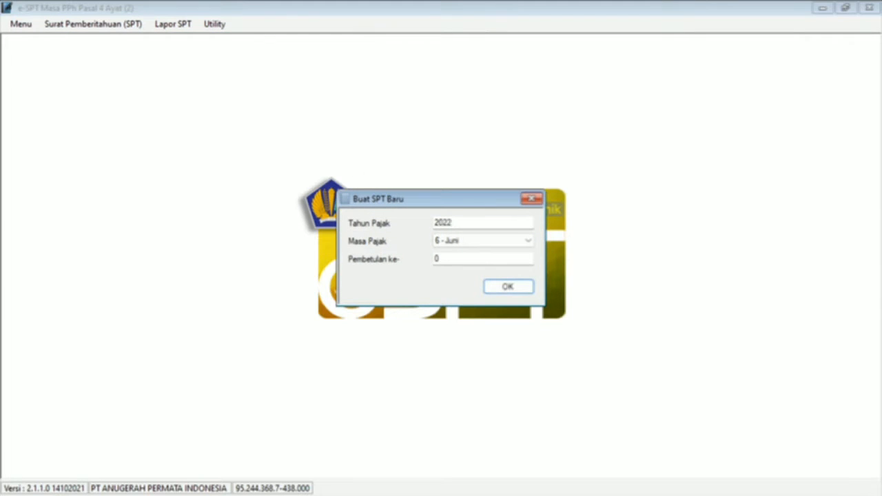
left_click(454, 222)
key("BackSpace")
type("1")
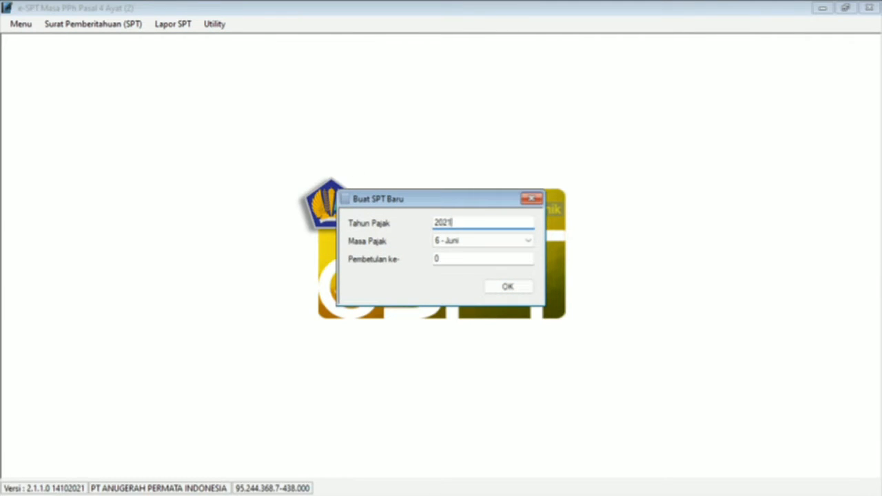
left_click(455, 241)
left_click(457, 254)
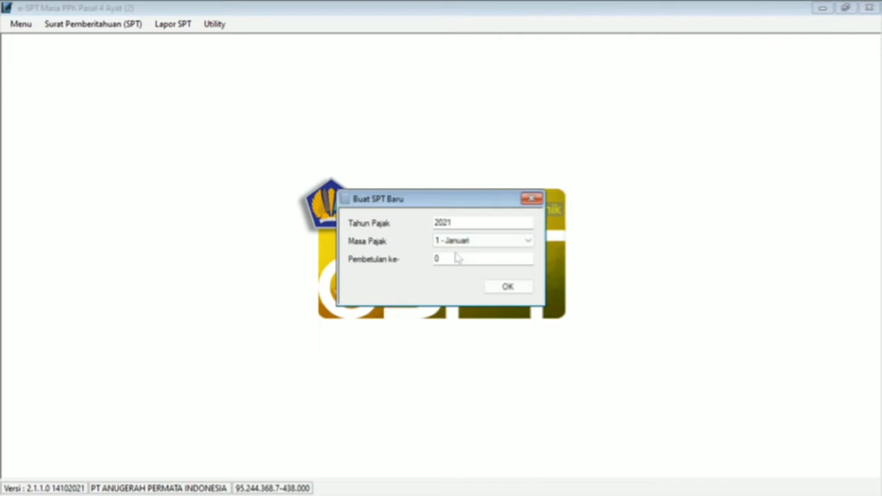
left_click(508, 288)
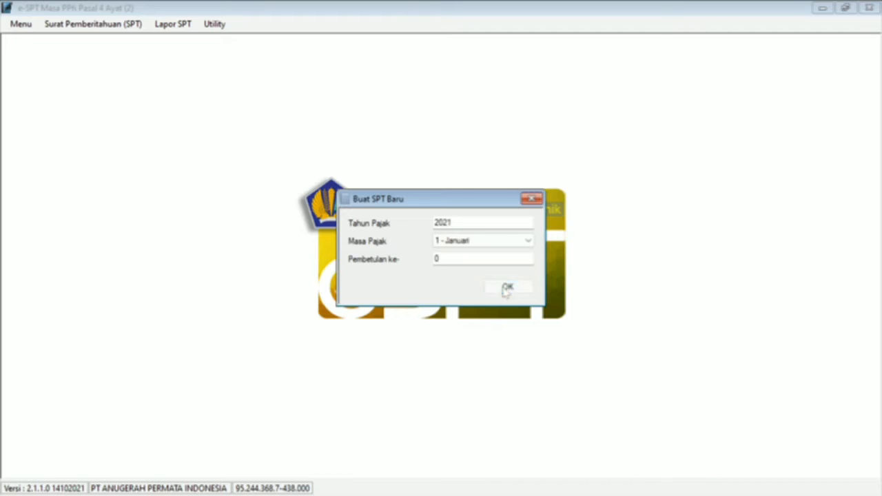
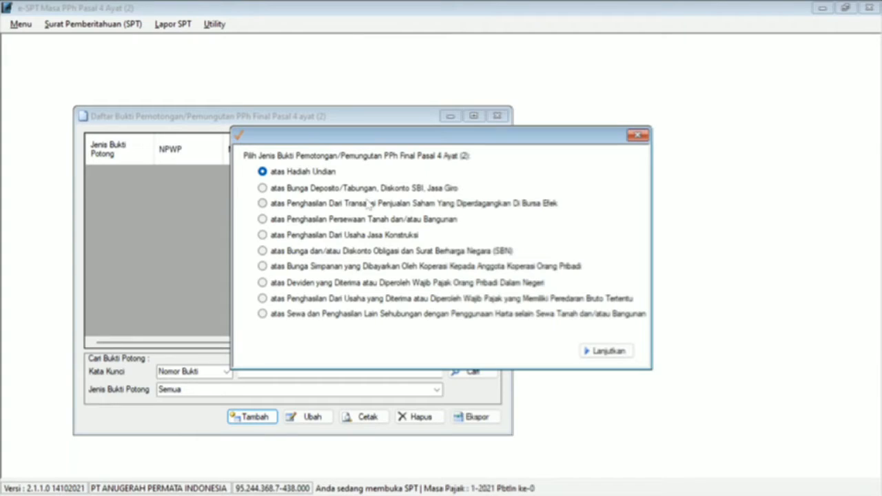
Step: Choose the 'atas Penghasilan Persewaan Tanah dan/atau Bangunan' slip type and continue to its input form
left_click(354, 222)
left_click(605, 352)
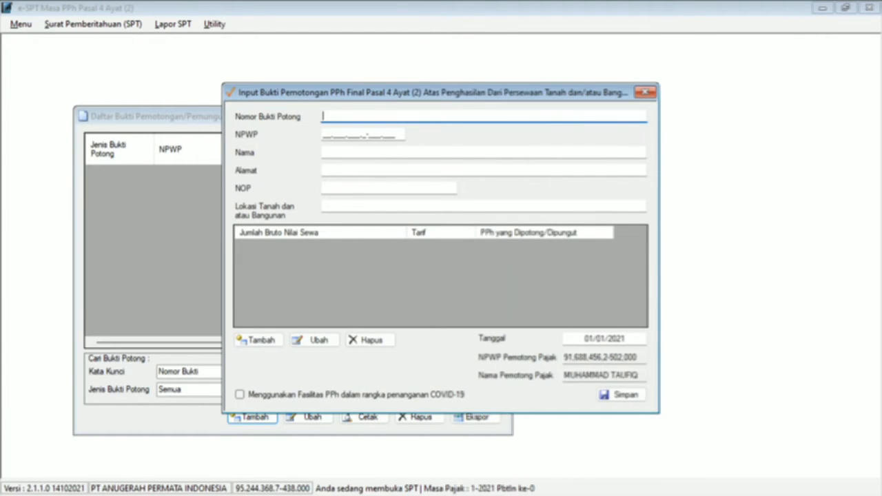
type("001")
left_click(326, 134)
key("alt+Tab")
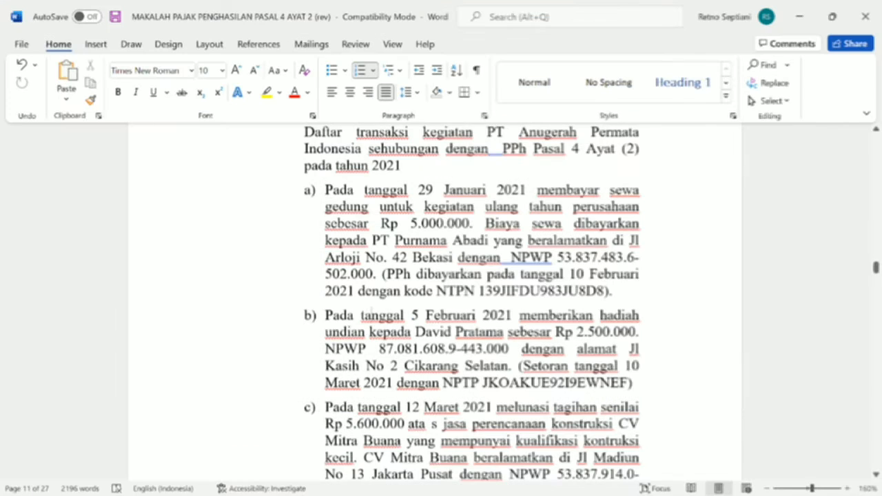
key("alt+Tab")
key("alt+Tab")
key("alt+Tab")
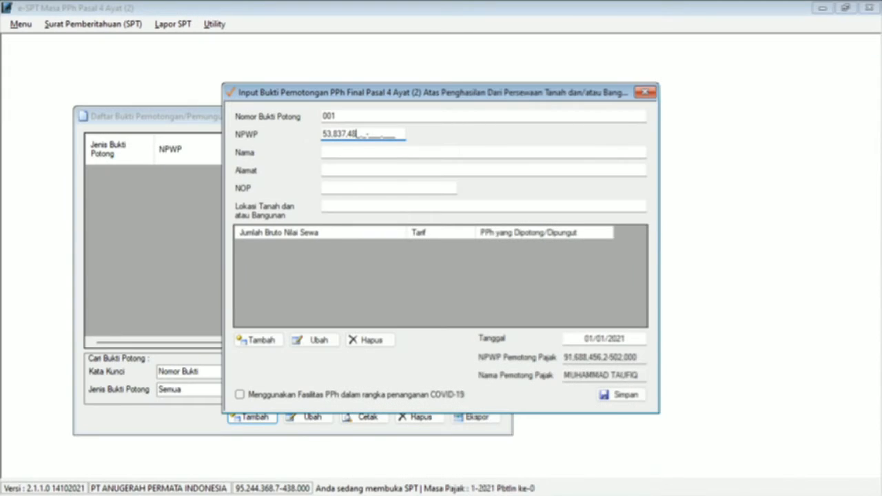
key("alt+Tab")
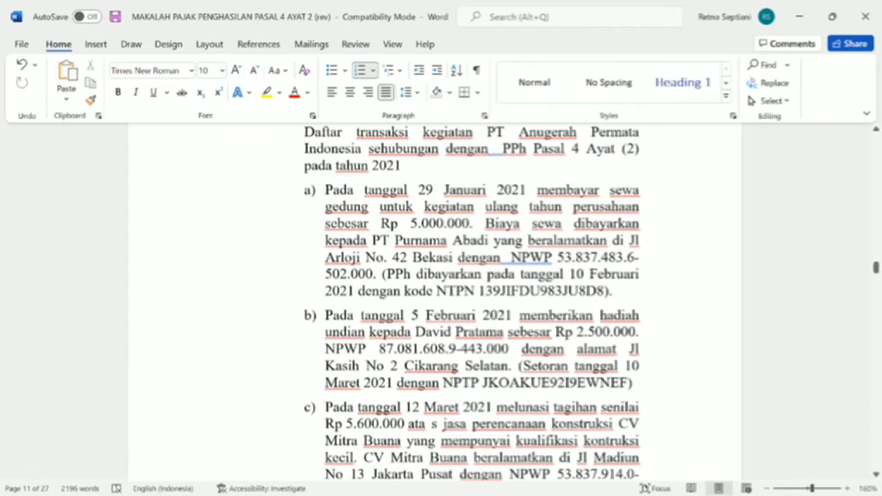
key("alt+Tab")
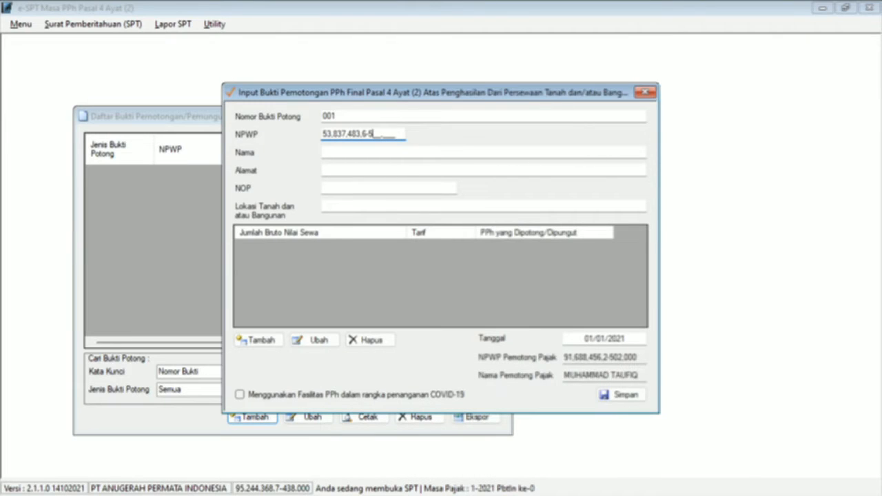
key("Tab")
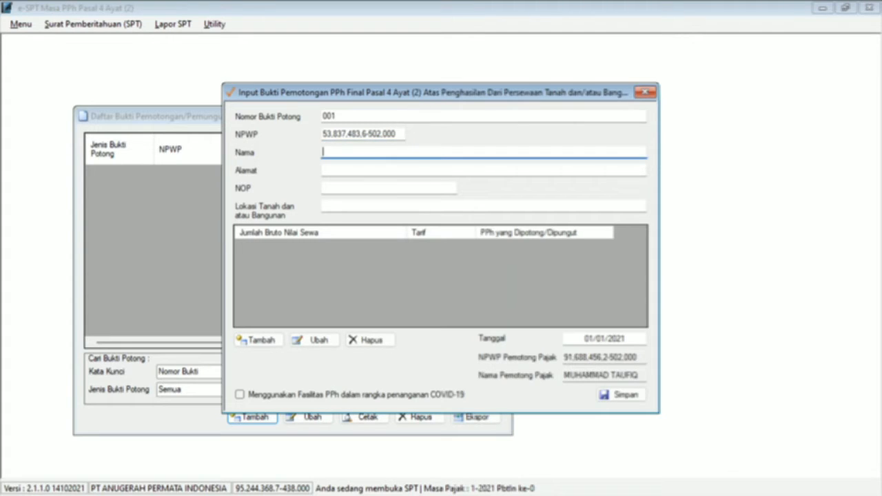
Step: Copy PT Purnama Abadi's name and address from the Word case into the slip
key("alt+Tab")
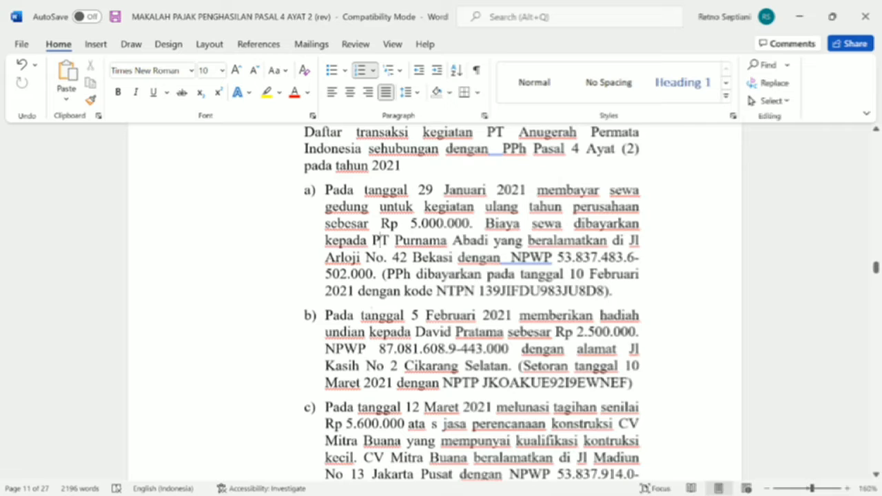
left_click_drag(378, 240, 487, 241)
key("ctrl+c")
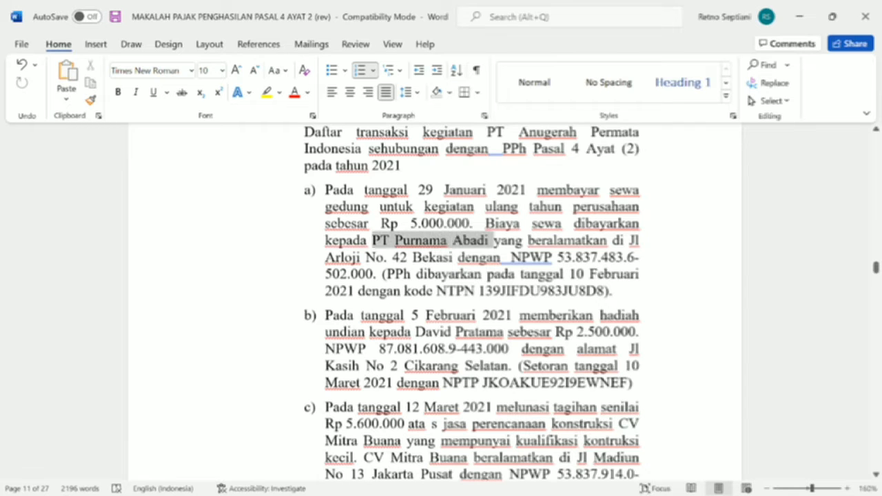
key("alt+Tab")
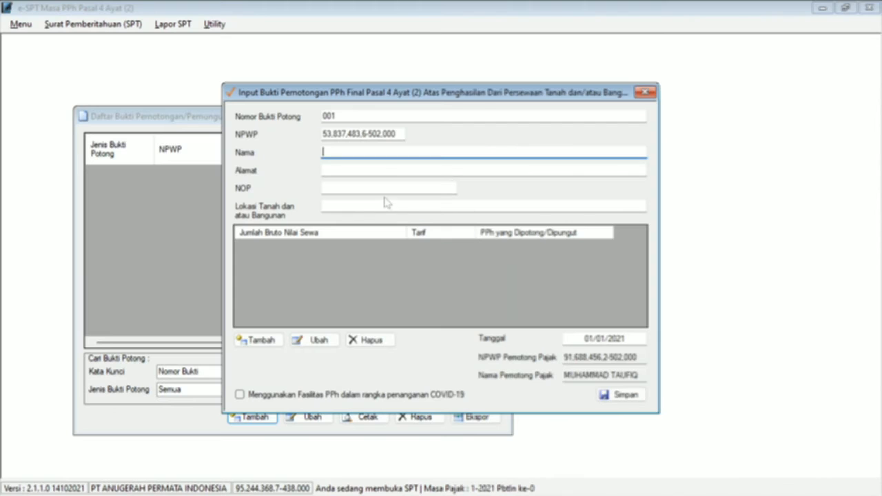
key("ctrl+v")
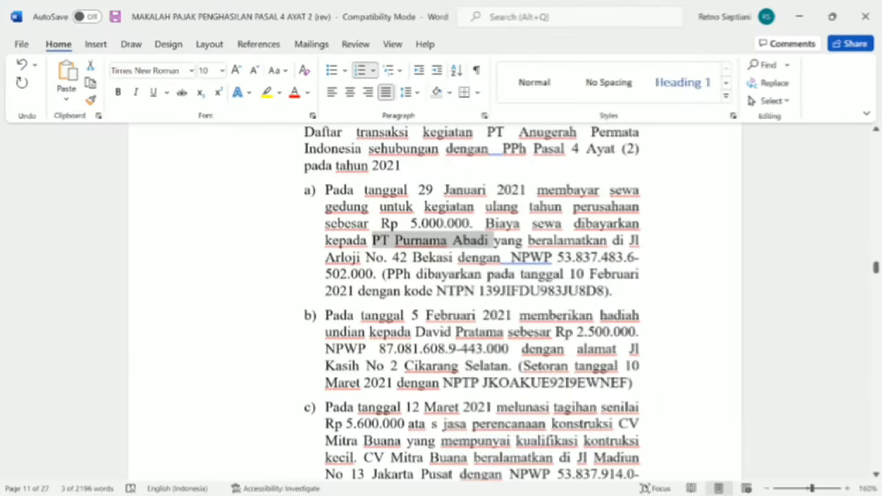
key("alt+Tab")
left_click_drag(628, 240, 454, 257)
key("ctrl+c")
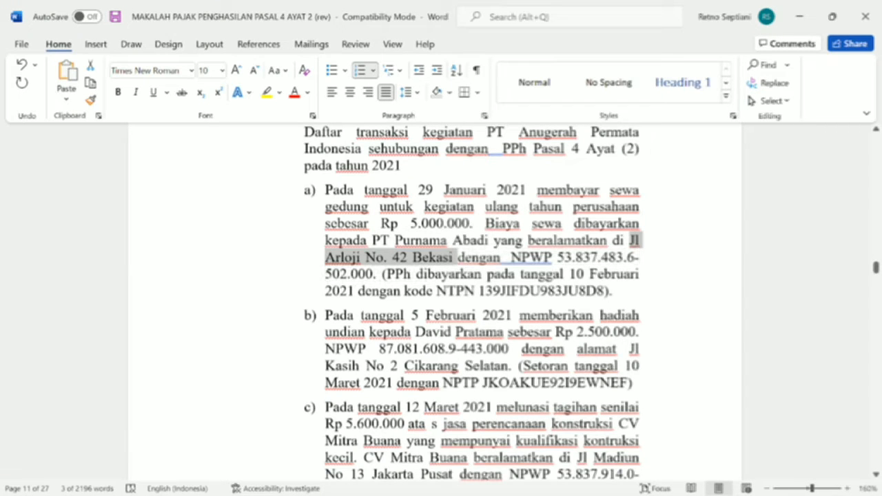
key("alt+Tab")
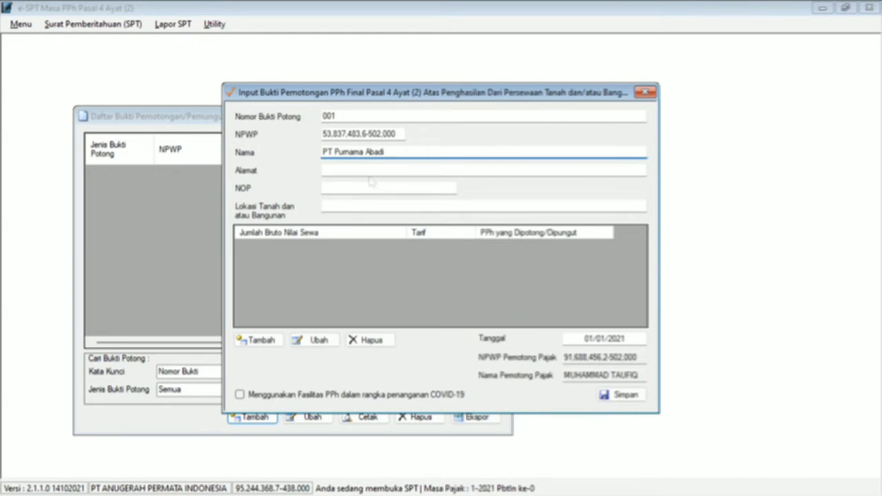
key("Tab")
key("ctrl+v")
Step: Fill the NOP with zeros and reuse the address as the property location
key("Tab")
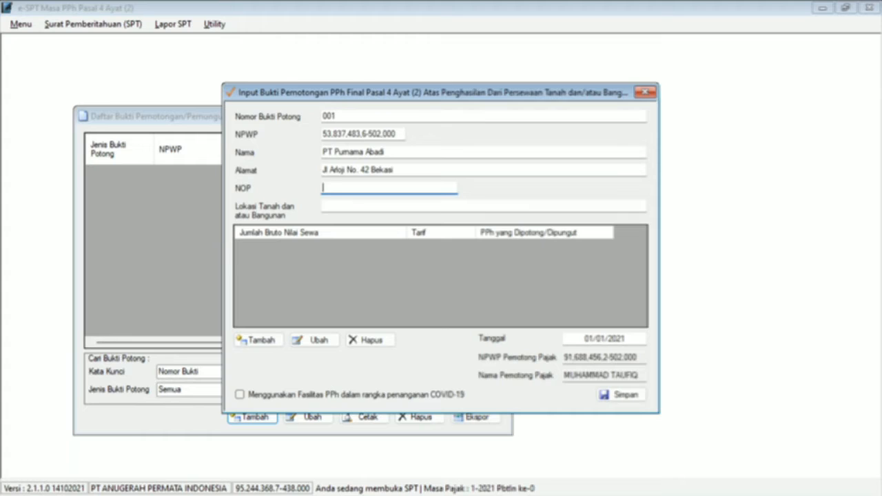
type("000000000000000000000000000000")
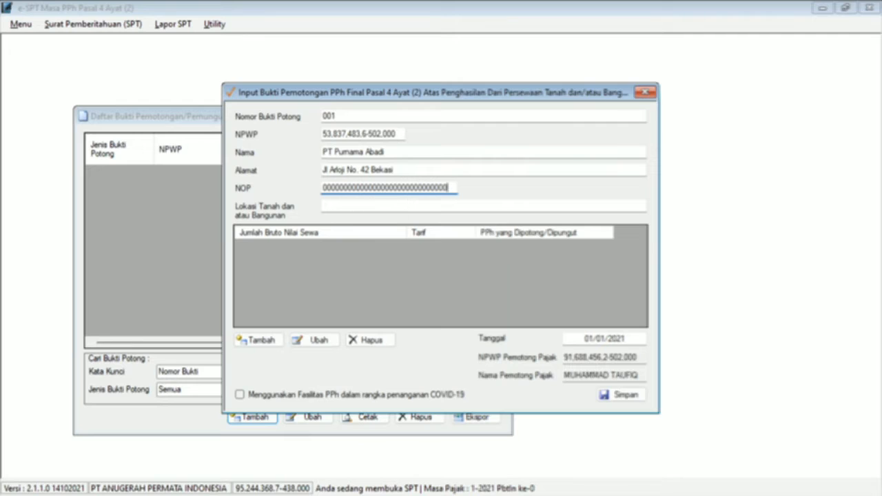
key("shift+Tab")
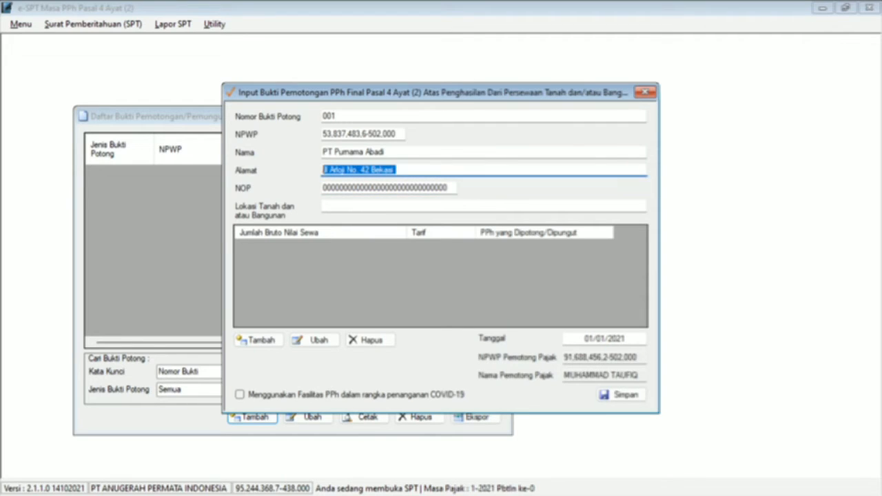
key("ctrl+c")
key("Tab")
key("Tab")
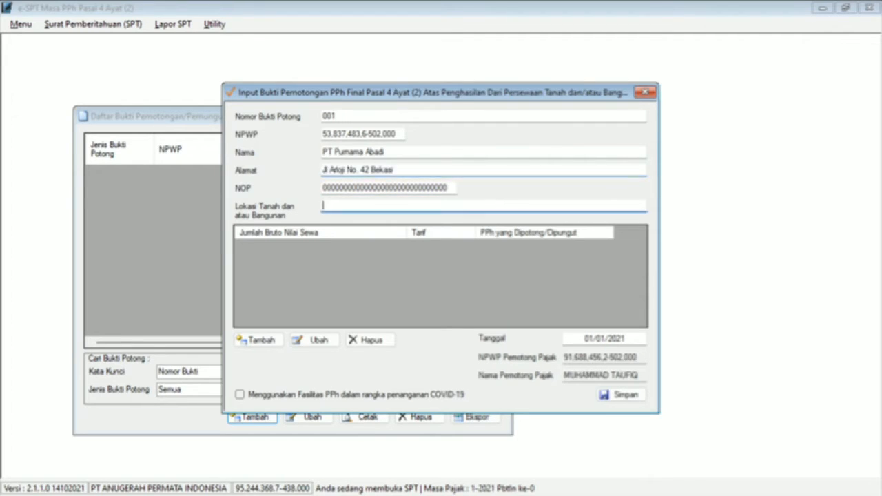
key("ctrl+v")
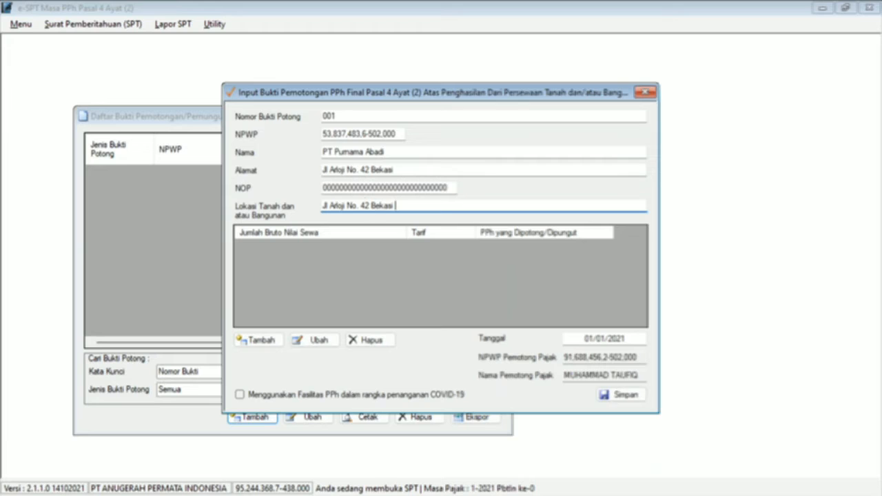
Step: Add a 5.000.000 rental income detail row, taxed at 10% for 500.000
left_click(271, 346)
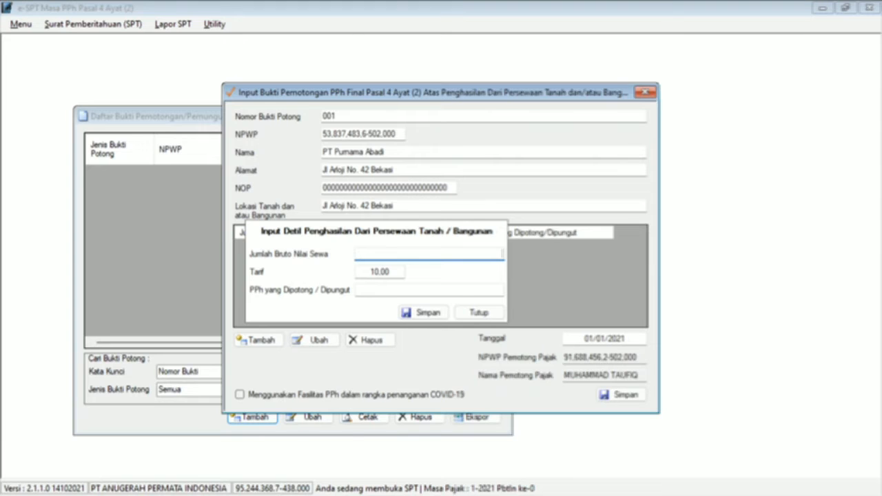
key("alt+Tab")
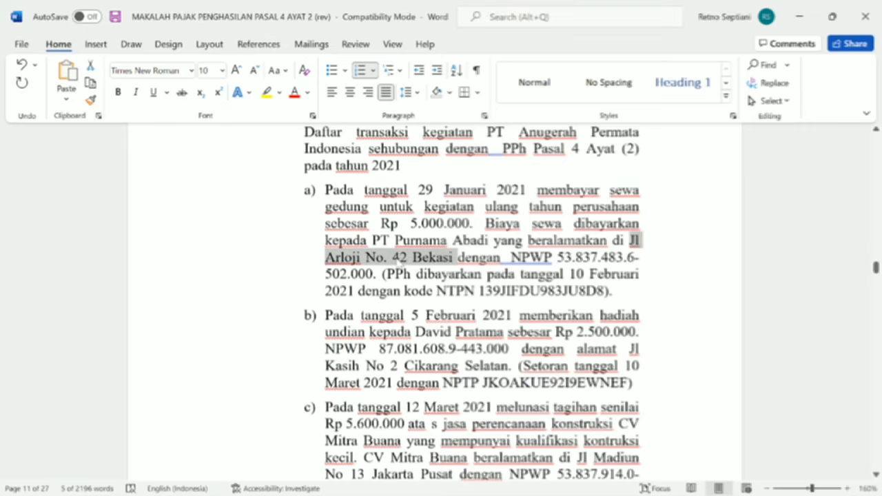
key("alt+Tab")
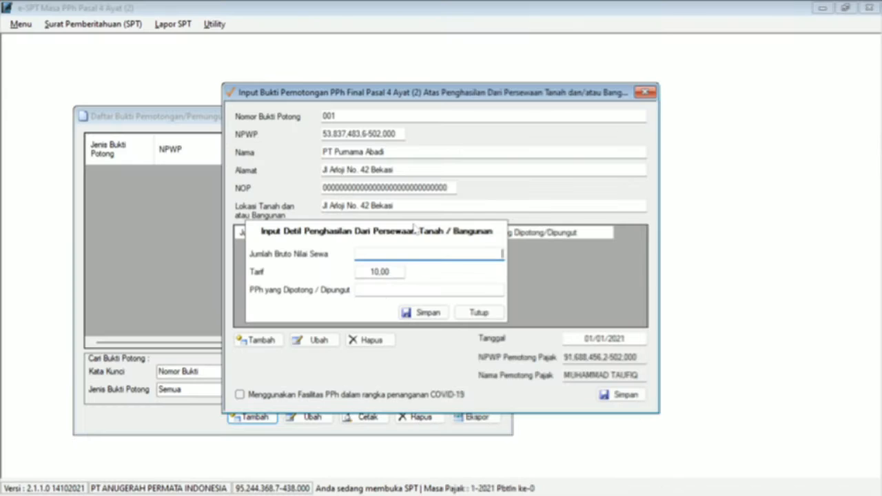
type("5.000.000")
key("Tab")
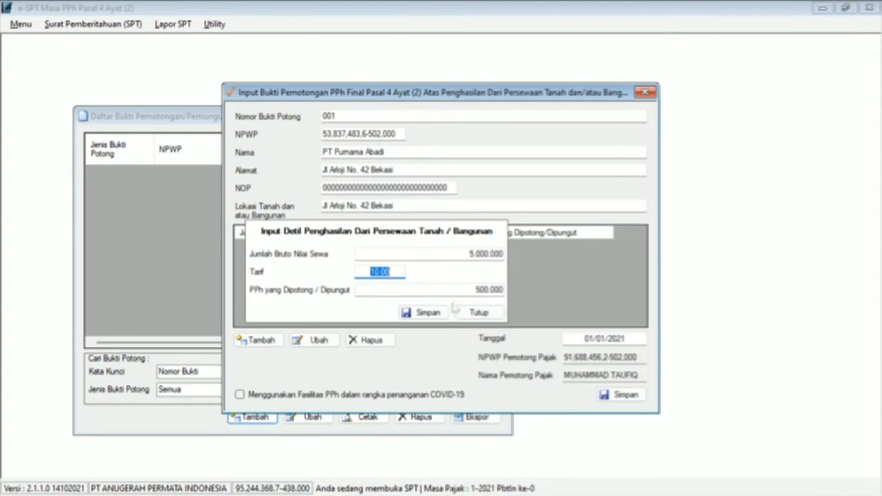
left_click(434, 315)
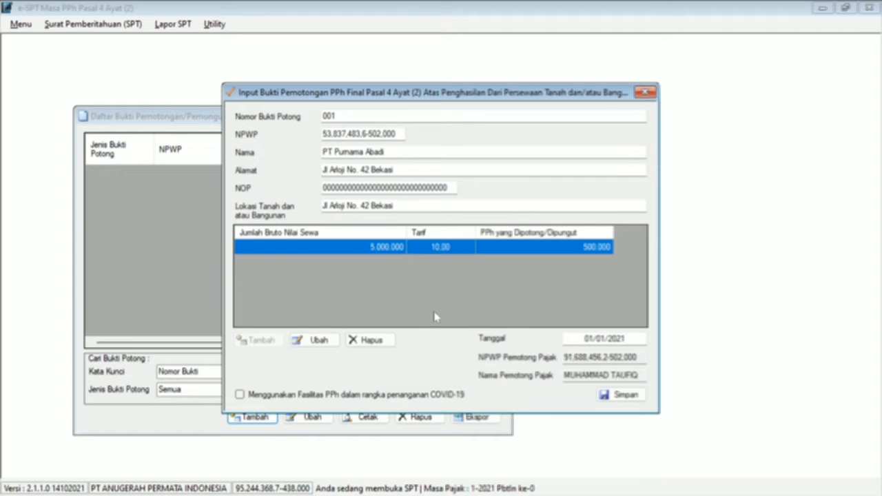
Step: Date slip 001 29/01/2021, save it, and close the slip list
left_click(594, 339)
type("29")
left_click(611, 400)
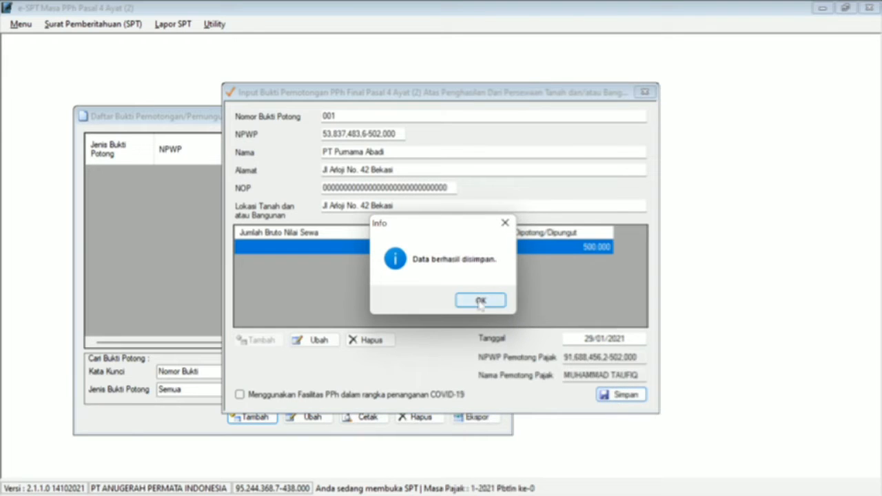
left_click(480, 301)
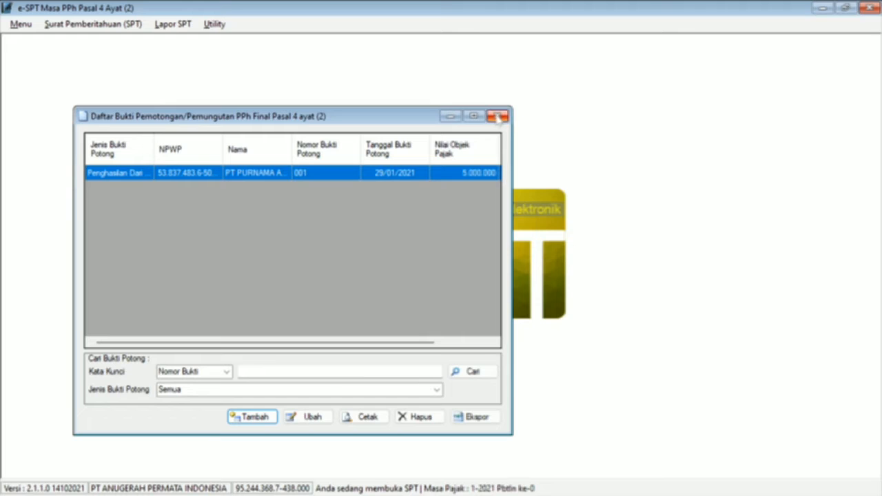
left_click(497, 117)
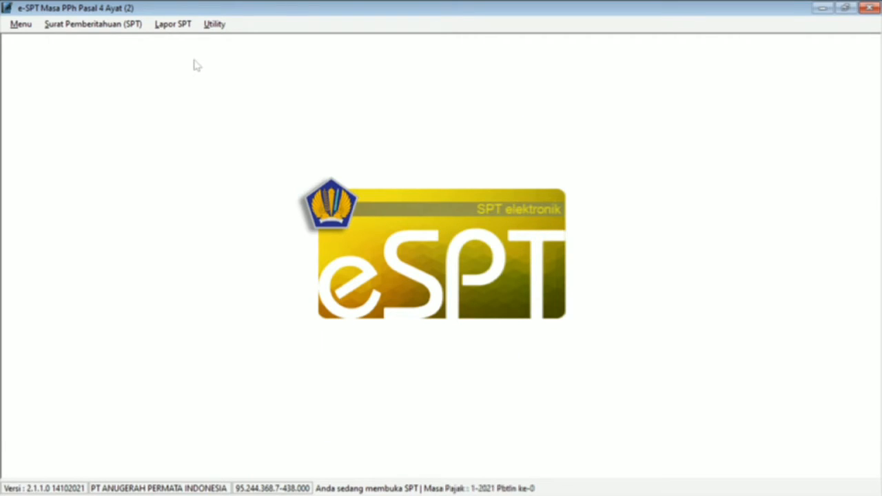
Step: Add a new tax payment record in the SSP list with deposit type code 403
left_click(180, 26)
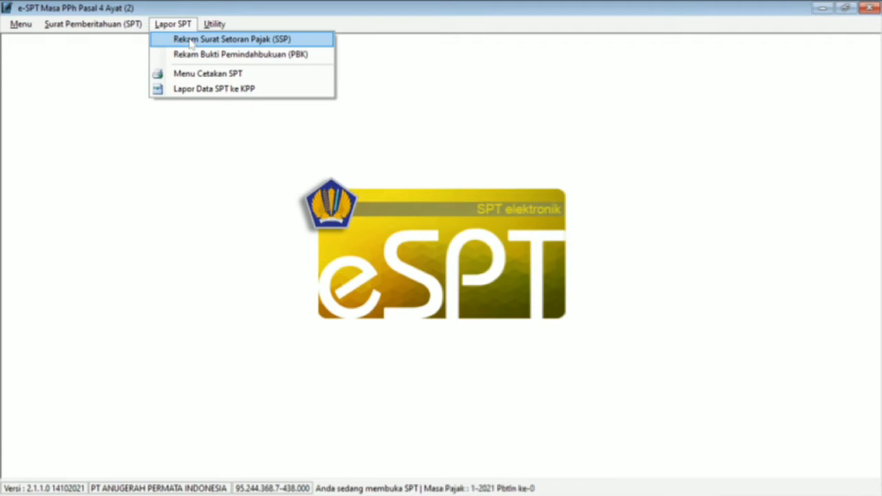
left_click(190, 40)
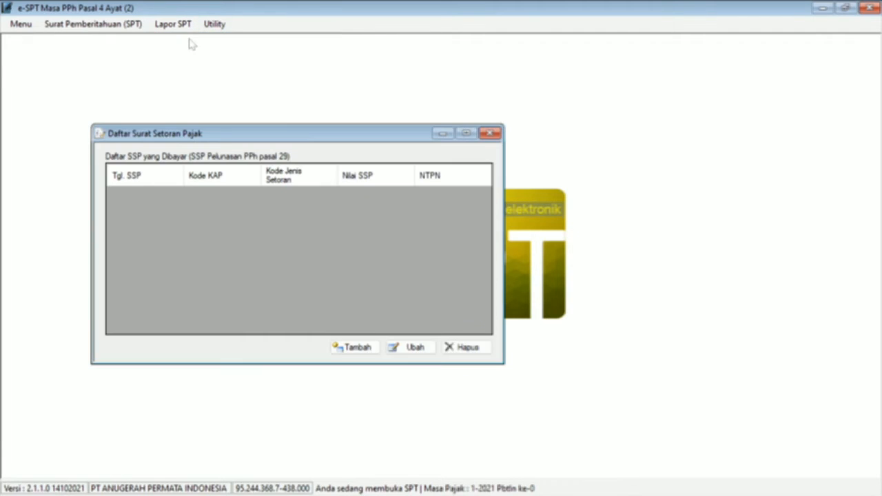
left_click(348, 348)
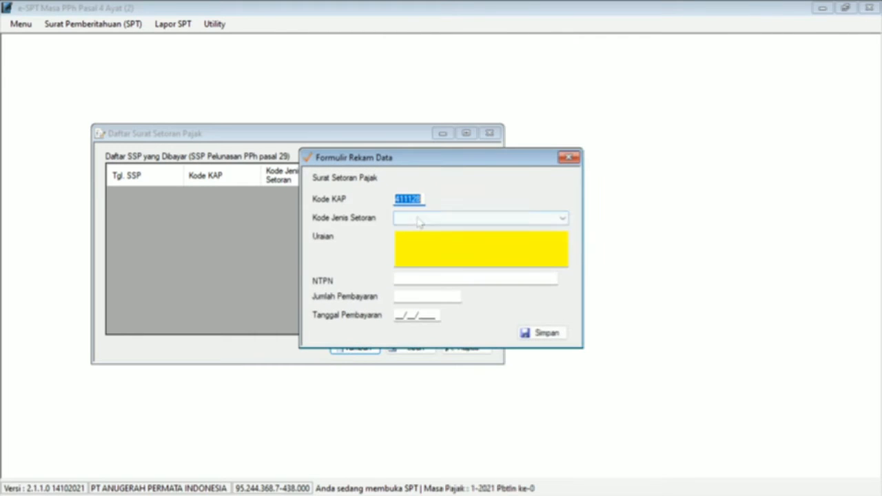
left_click(419, 221)
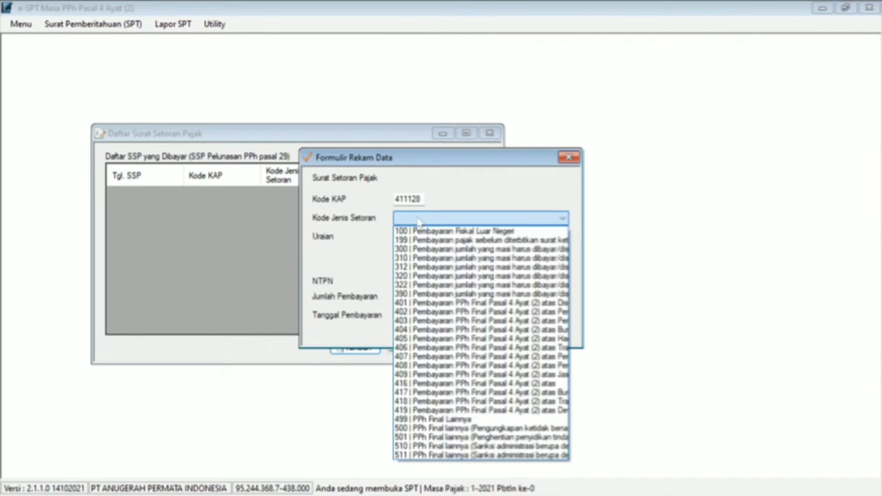
left_click(412, 322)
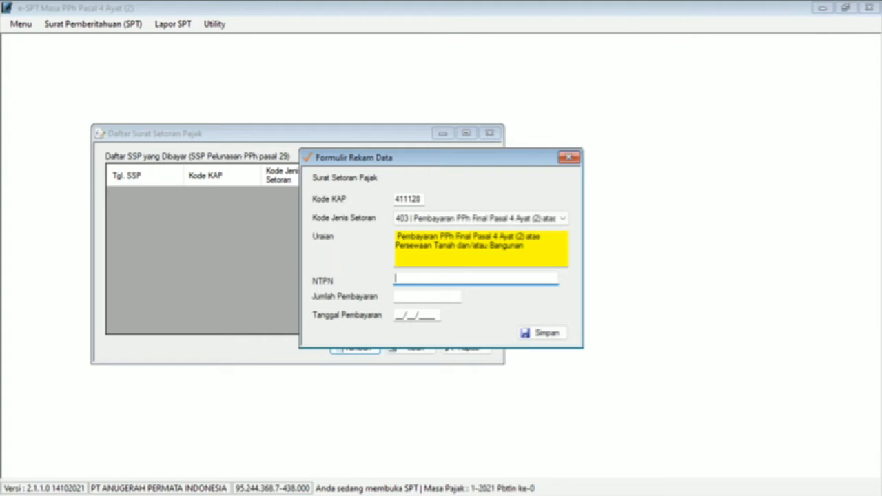
Step: Copy the January rent payment's NTPN code from Word into the payment record
key("alt+Tab")
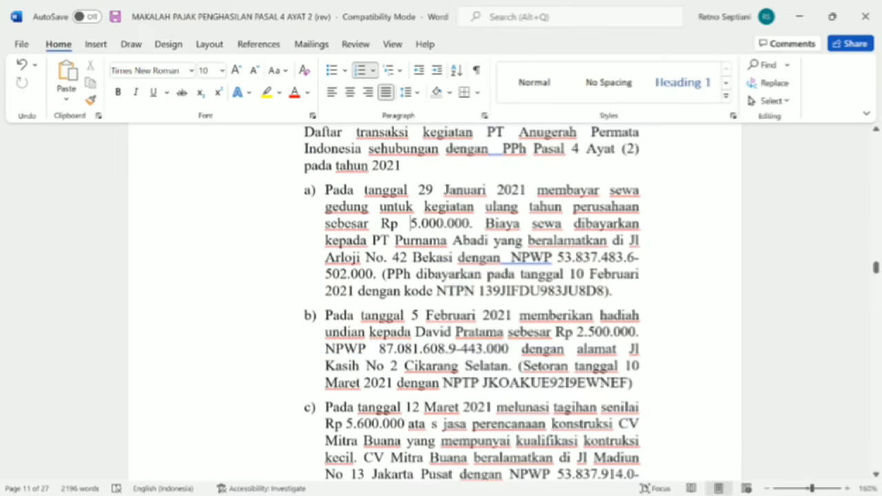
left_click(479, 291)
double_click(482, 291)
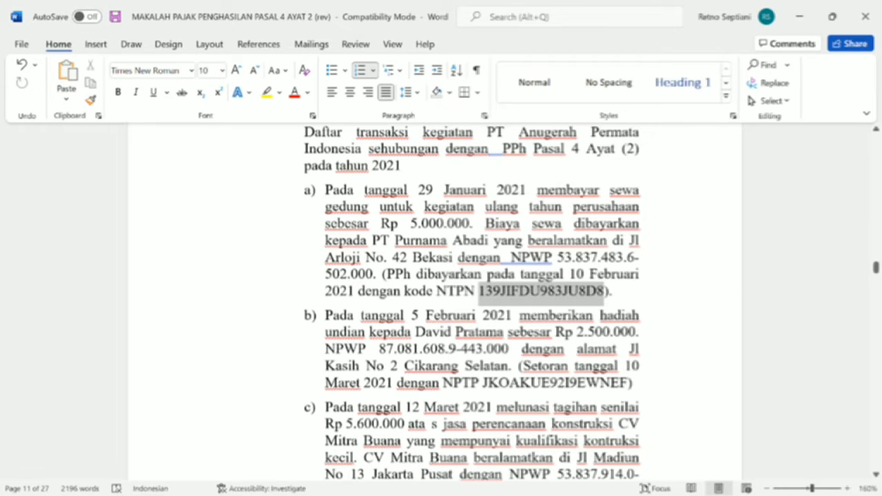
key("ctrl+c")
key("alt+Tab")
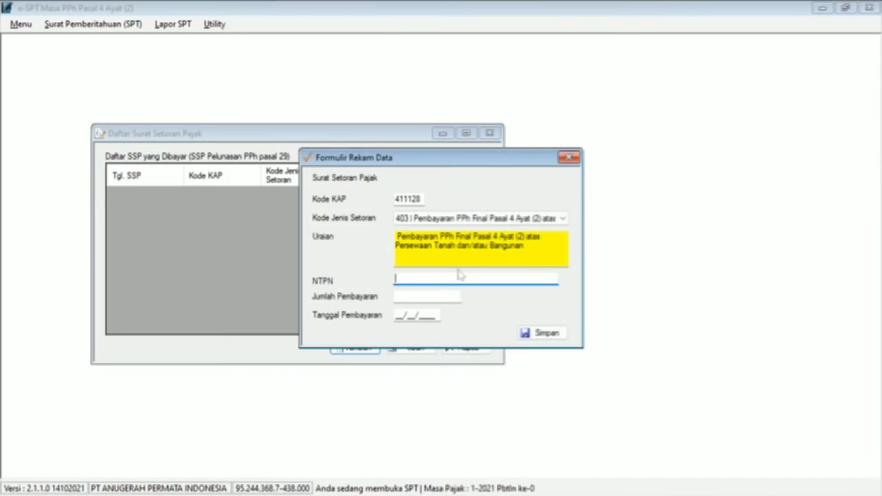
key("ctrl+v")
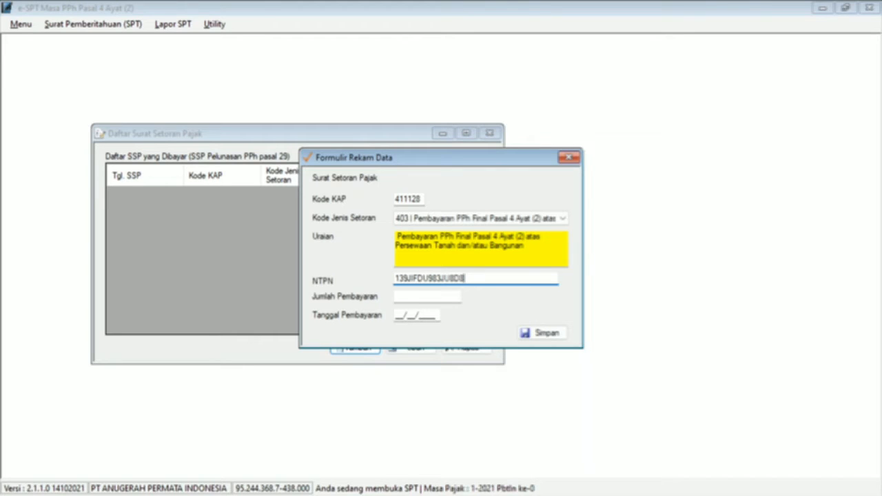
Step: Enter Jumlah Pembayaran 500000 and Tanggal 10/02/2021, then save the payment record
left_click(459, 297)
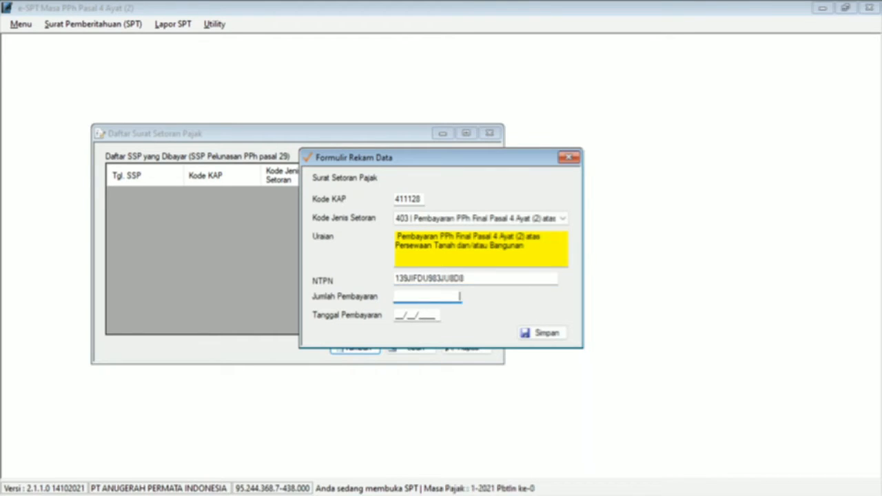
type("500000")
key("Tab")
key("alt+Tab")
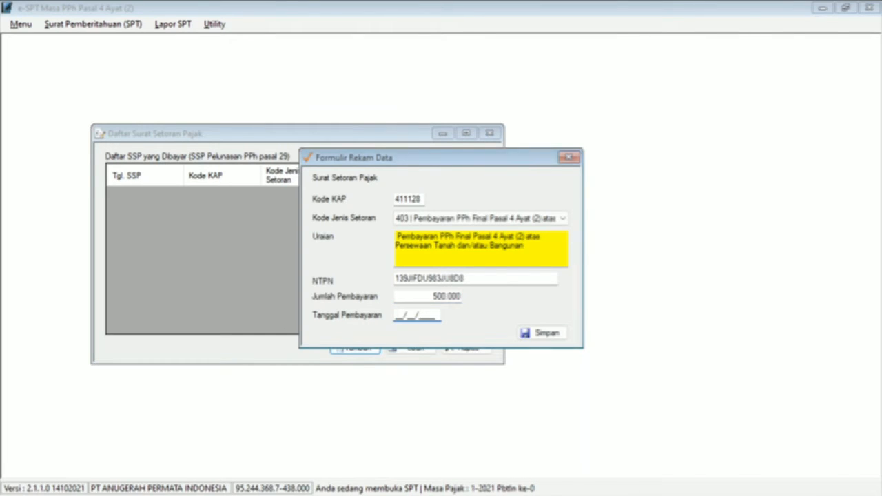
left_click(506, 299)
key("alt+Tab")
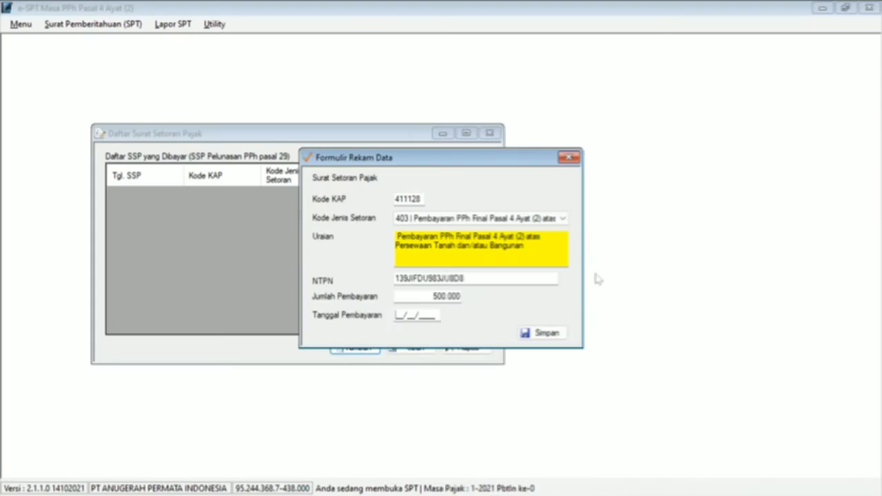
type("10/02/2")
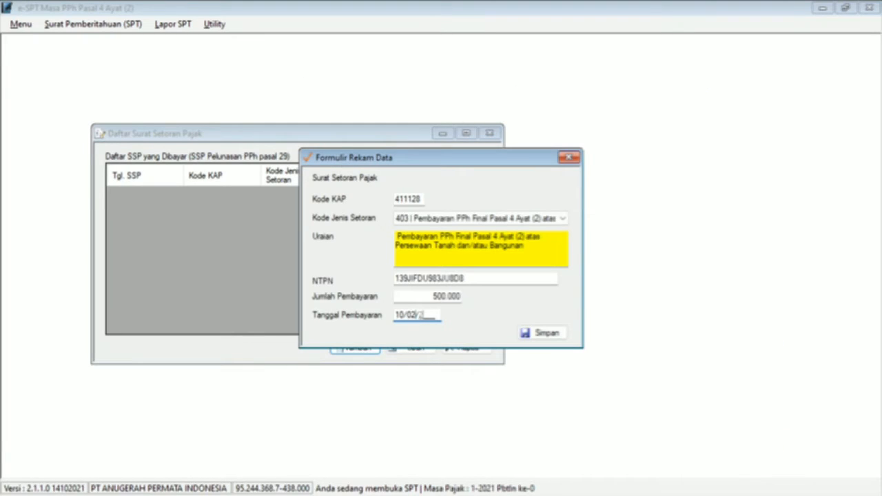
type("021")
left_click(542, 334)
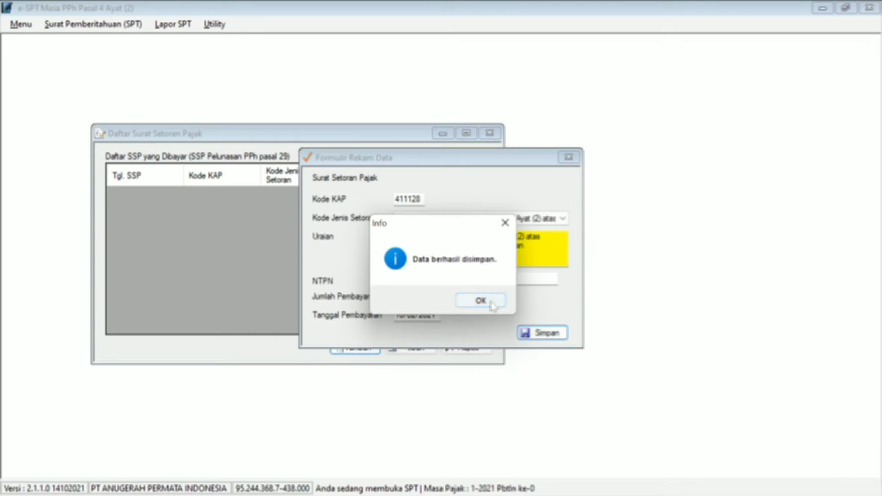
left_click(483, 301)
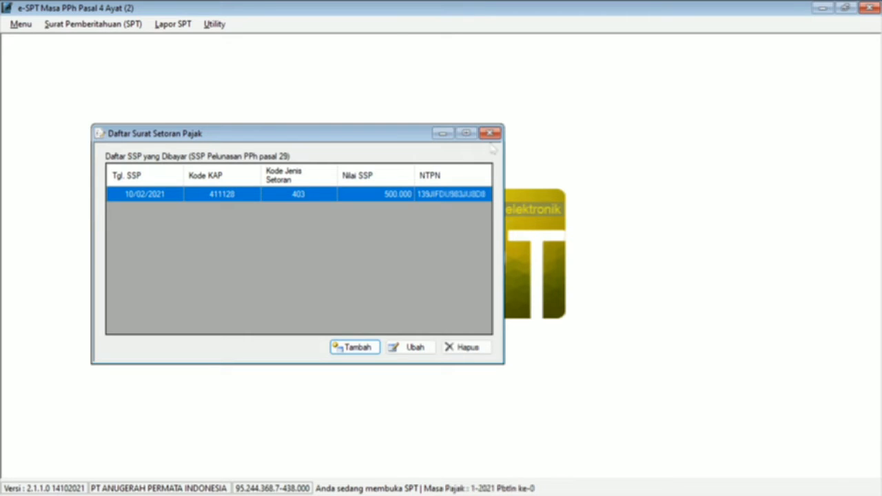
Step: Close the SSP list and review each Bagian tab of the Induk SPT form
left_click(492, 134)
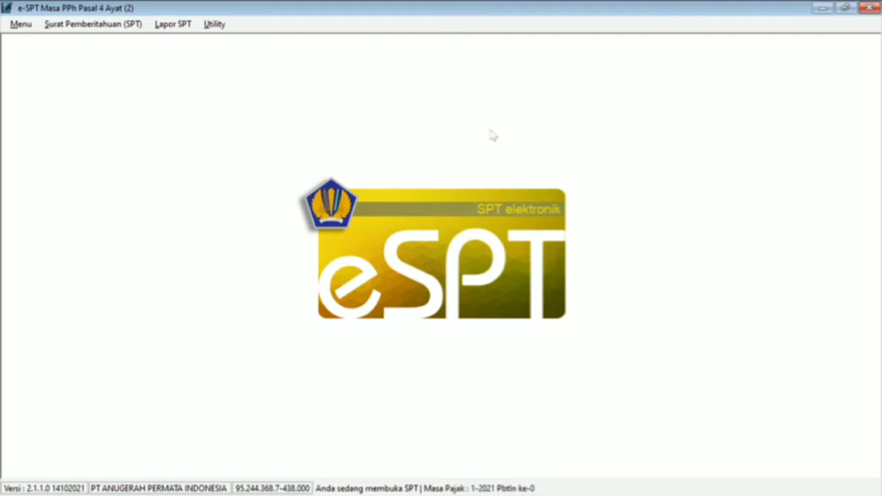
left_click(114, 25)
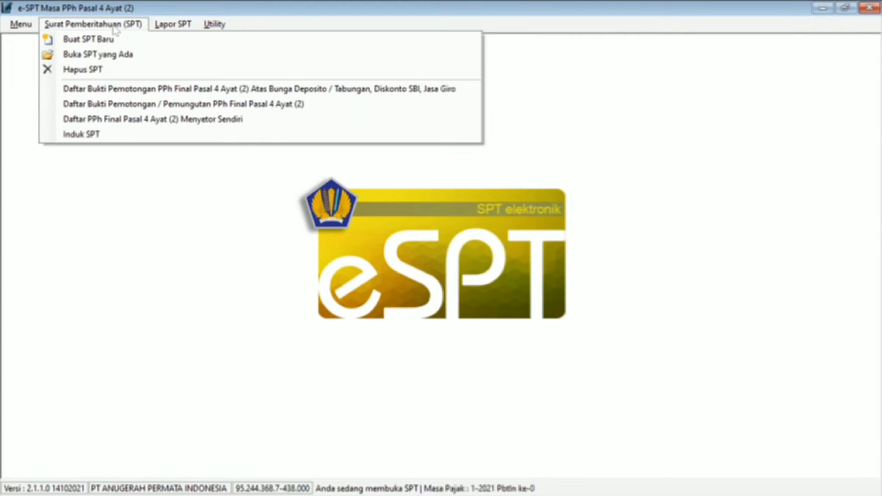
left_click(81, 135)
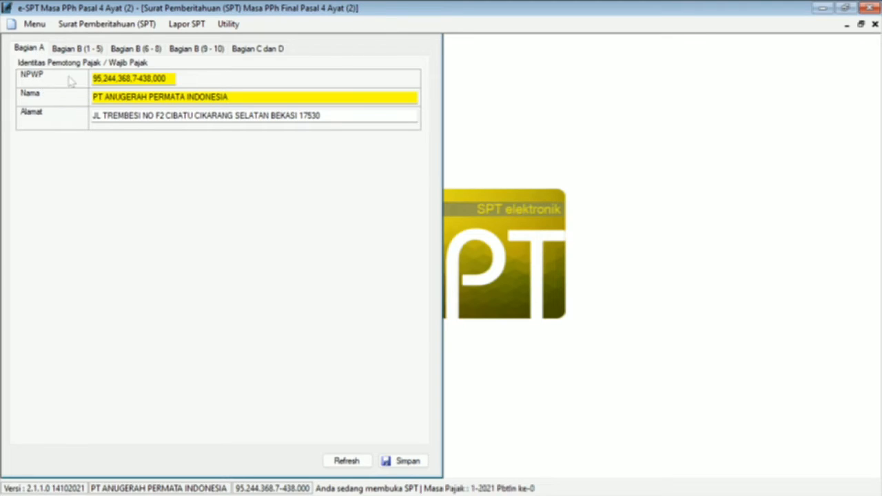
left_click(78, 50)
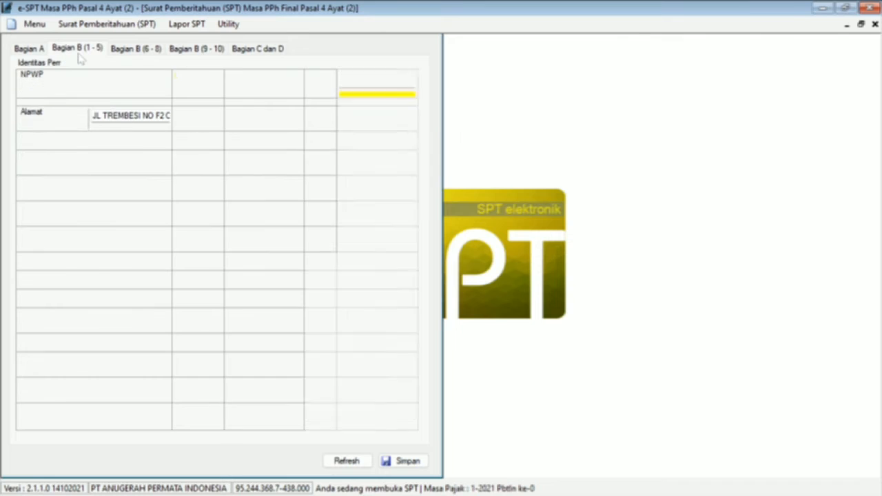
left_click(127, 49)
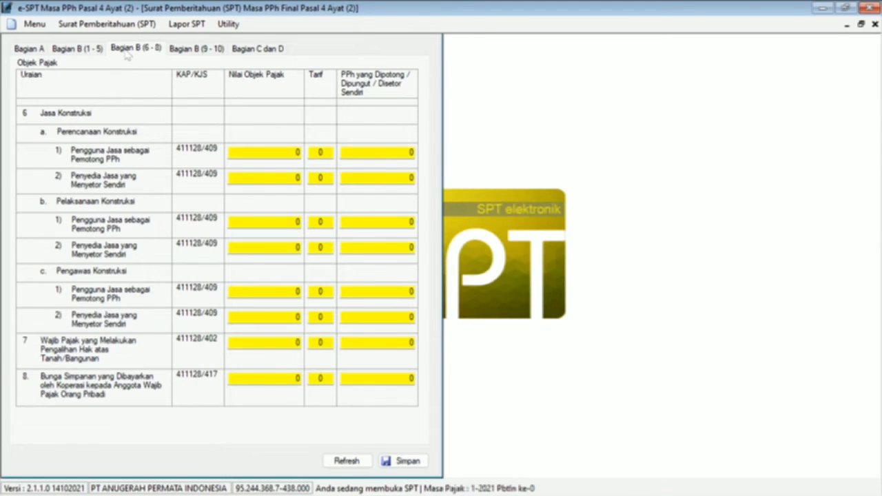
left_click(197, 50)
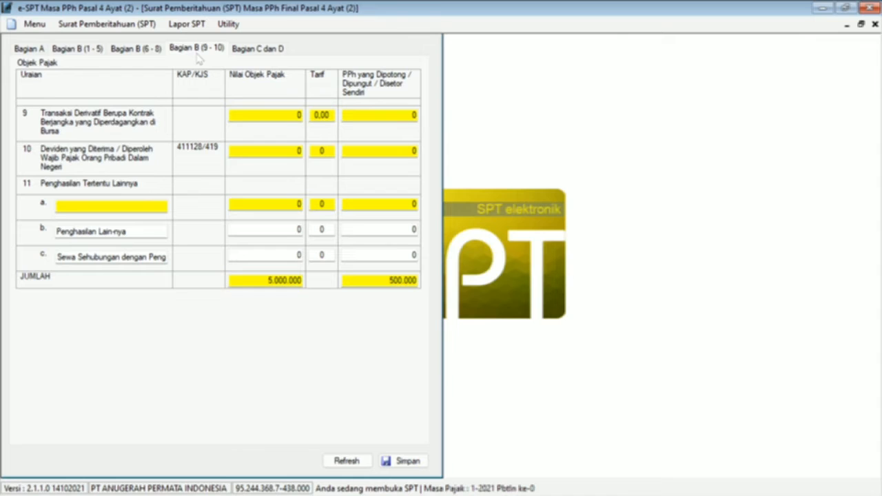
left_click(247, 51)
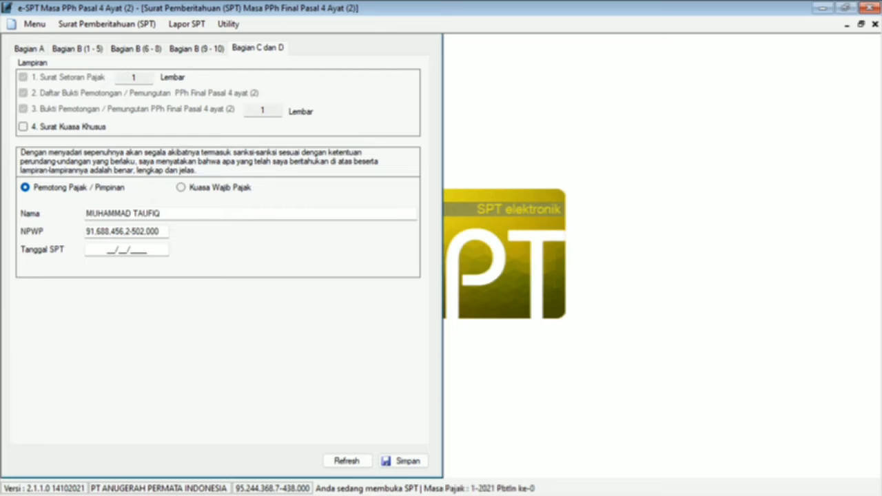
Step: Set Tanggal SPT to 10/02/2021, save the SPT, and close the form
left_click(111, 250)
type("10/02/2021")
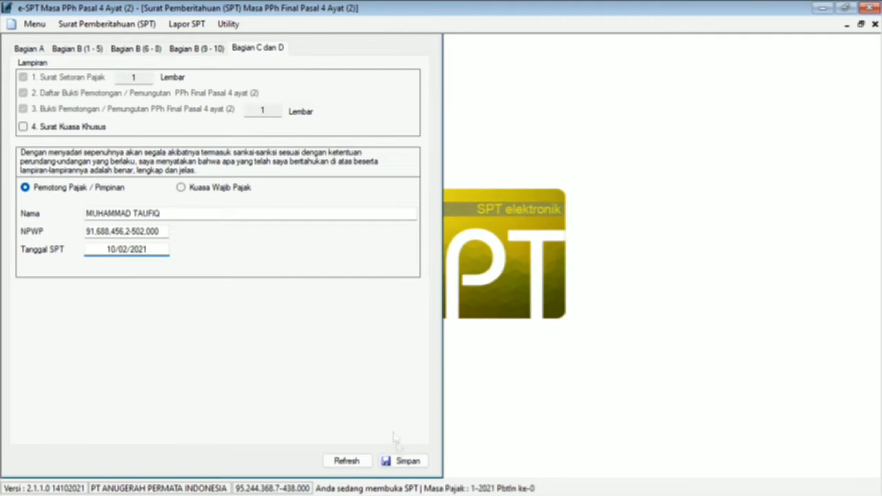
left_click(402, 462)
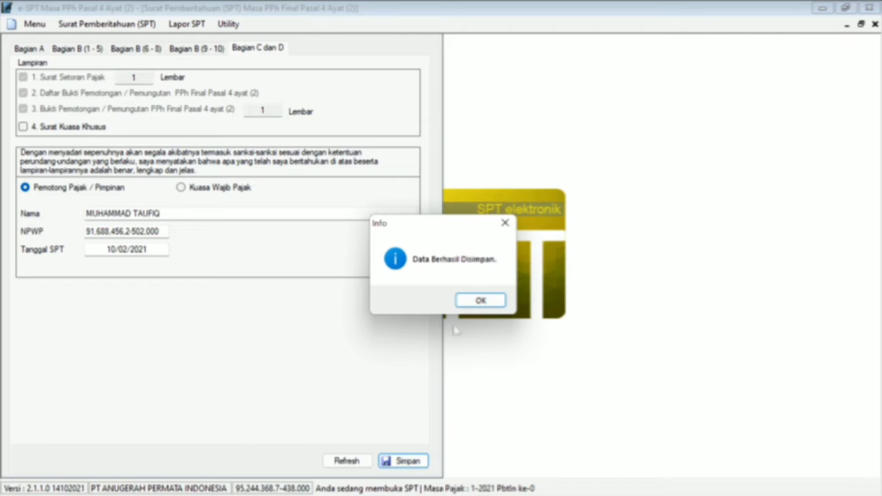
left_click(480, 301)
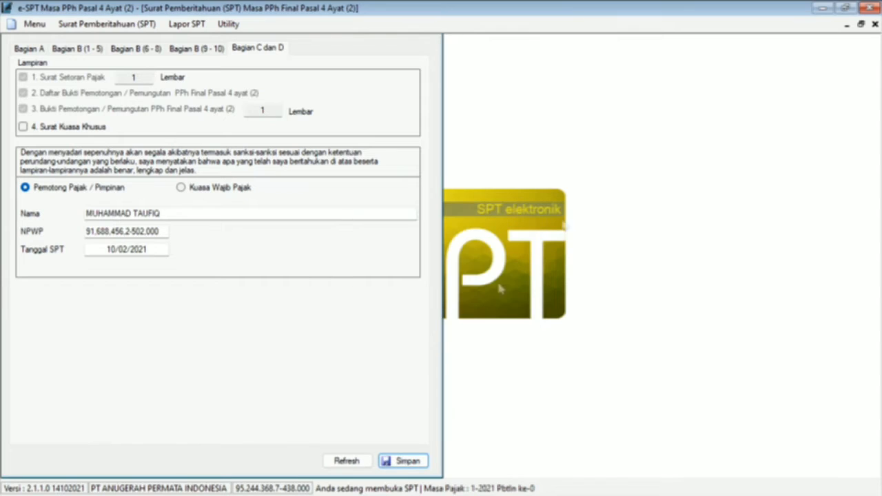
left_click(874, 25)
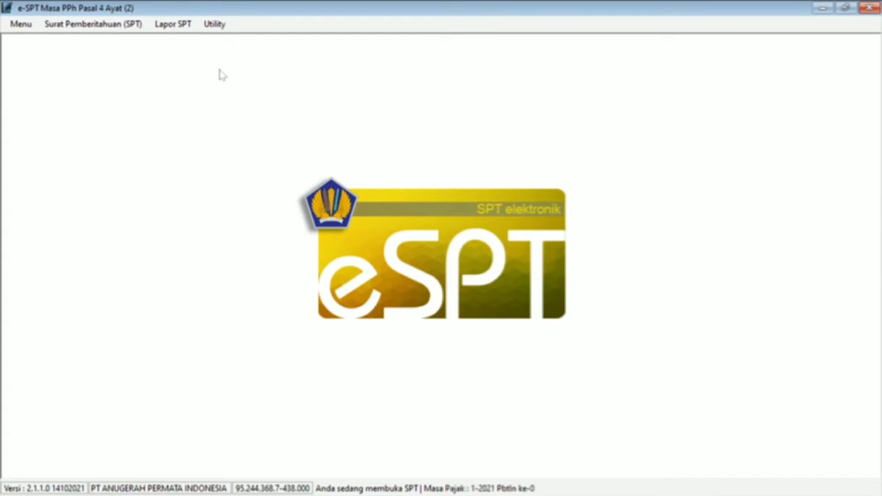
Step: Preview the Induk PPh Pasal 4 Ayat (2) printout maximized at 100% zoom
left_click(172, 25)
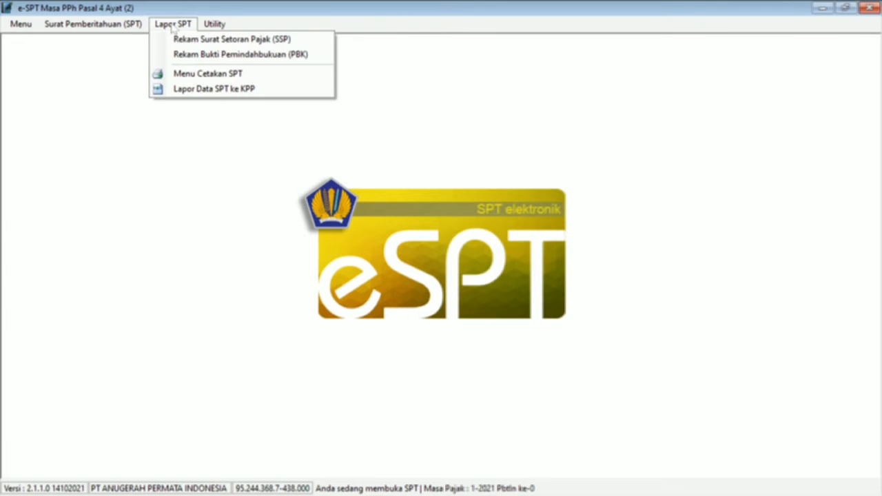
left_click(185, 75)
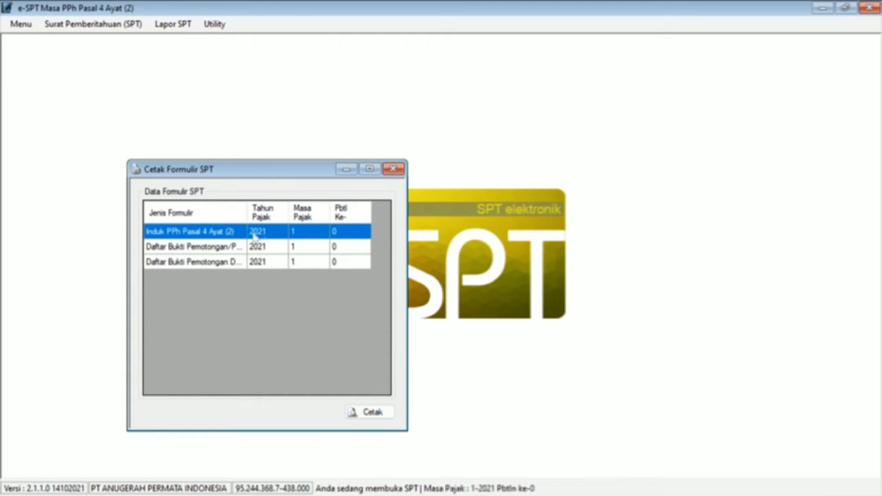
left_click(354, 416)
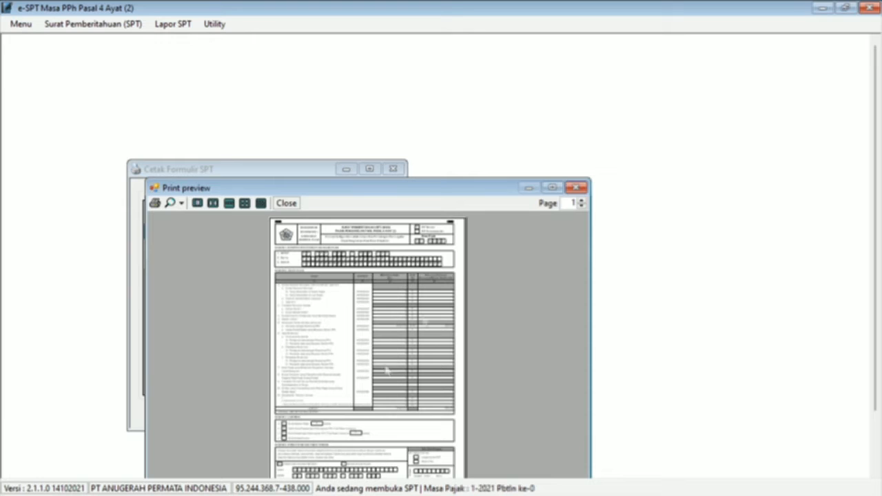
left_click(552, 187)
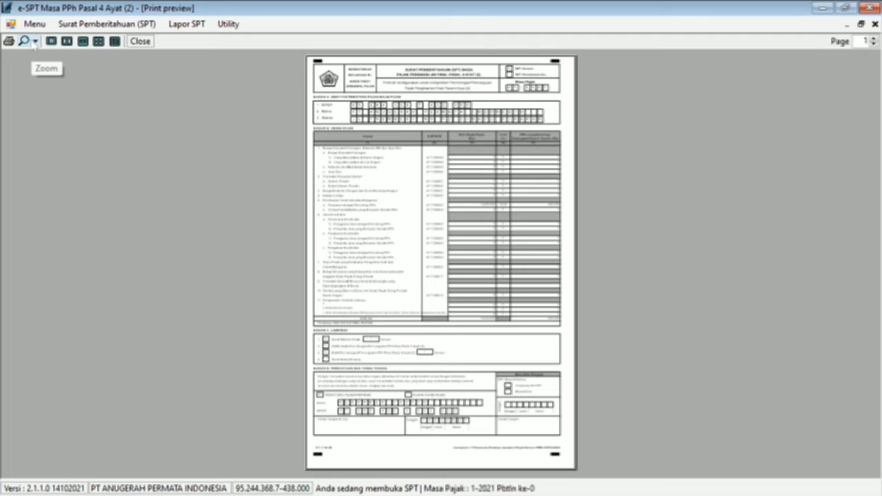
left_click(35, 42)
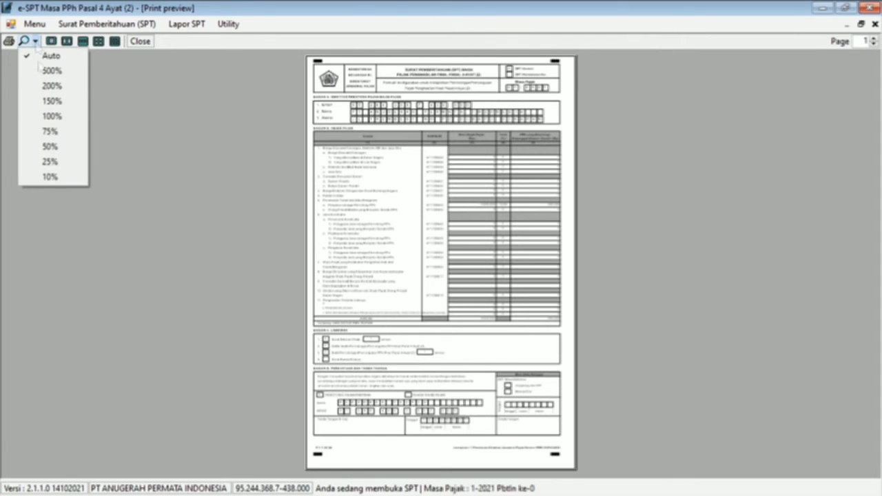
left_click(51, 116)
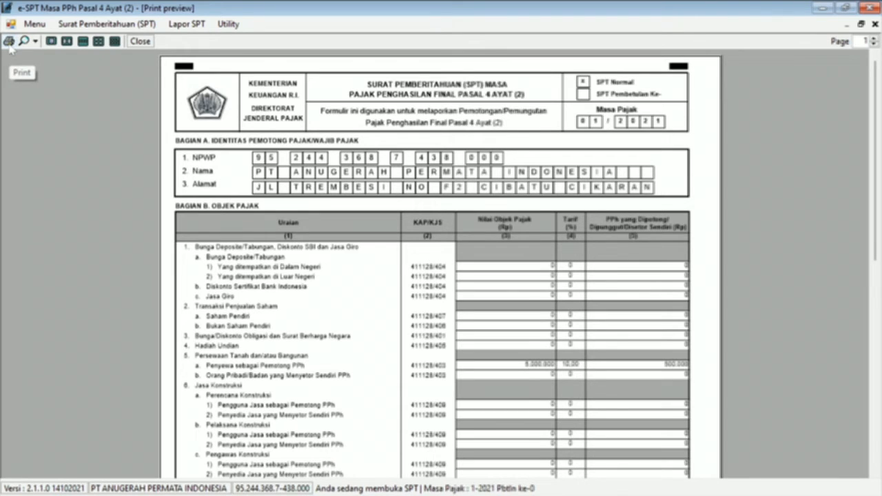
Step: Open the Print dialog, cancel without printing, and close the preview and forms list
left_click(9, 42)
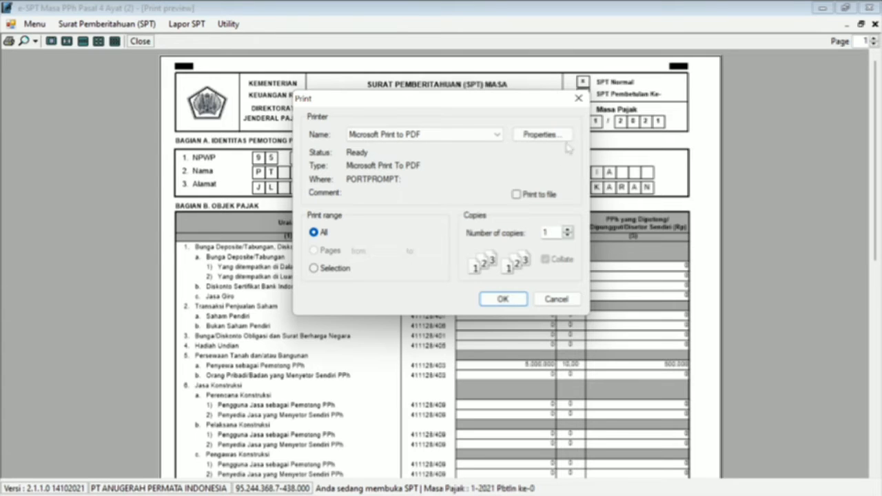
left_click(579, 99)
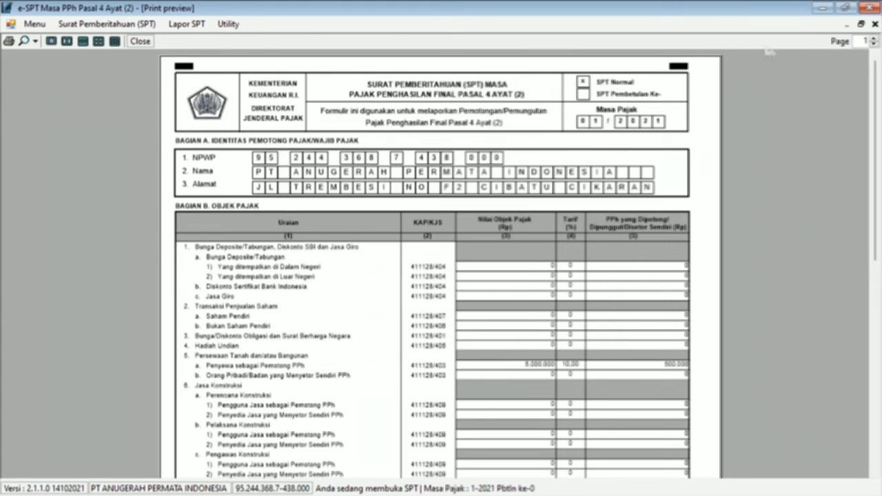
left_click(874, 23)
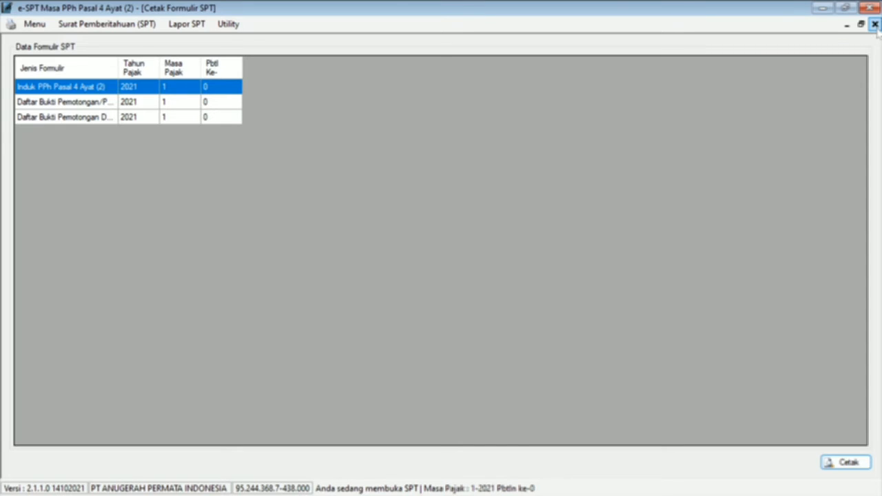
left_click(875, 24)
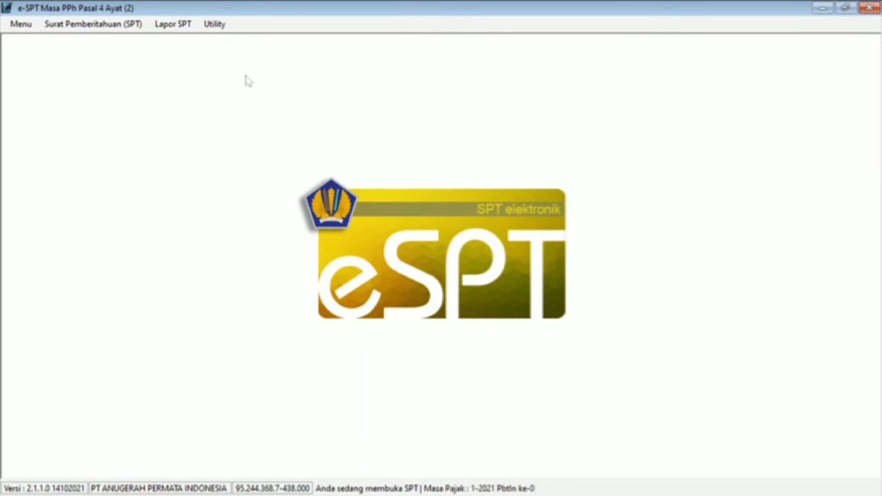
left_click(174, 28)
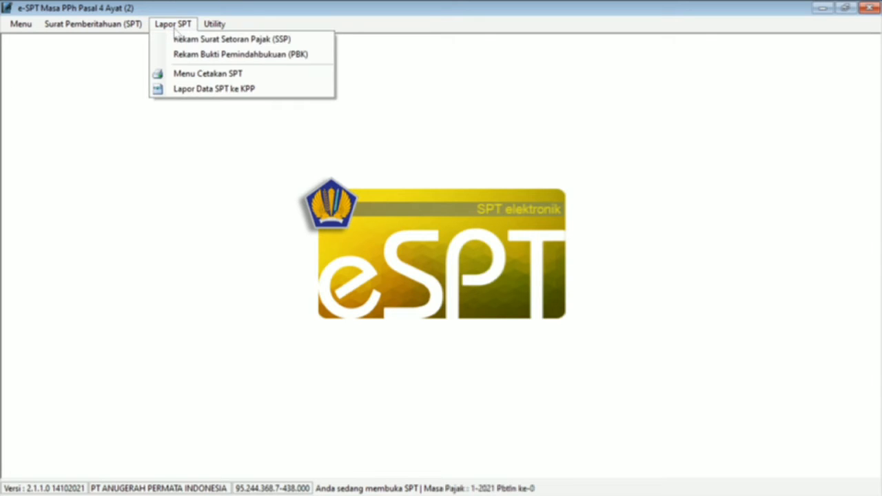
left_click(207, 93)
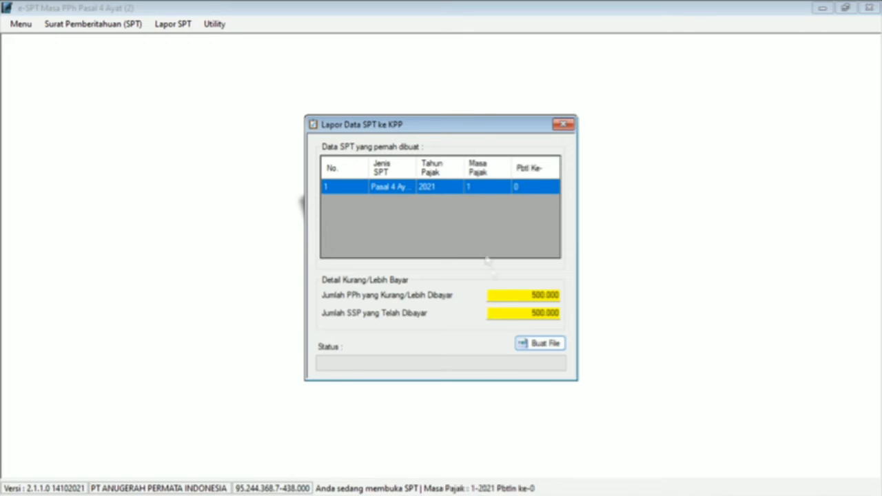
left_click(534, 345)
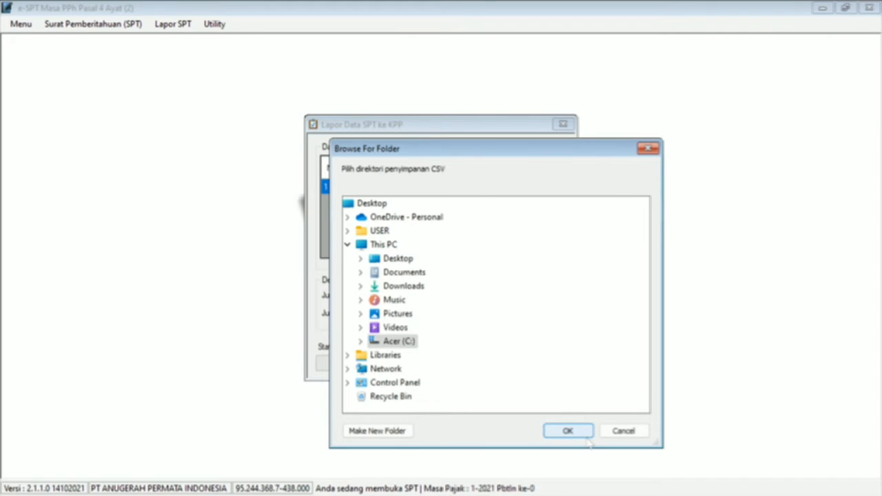
left_click(648, 149)
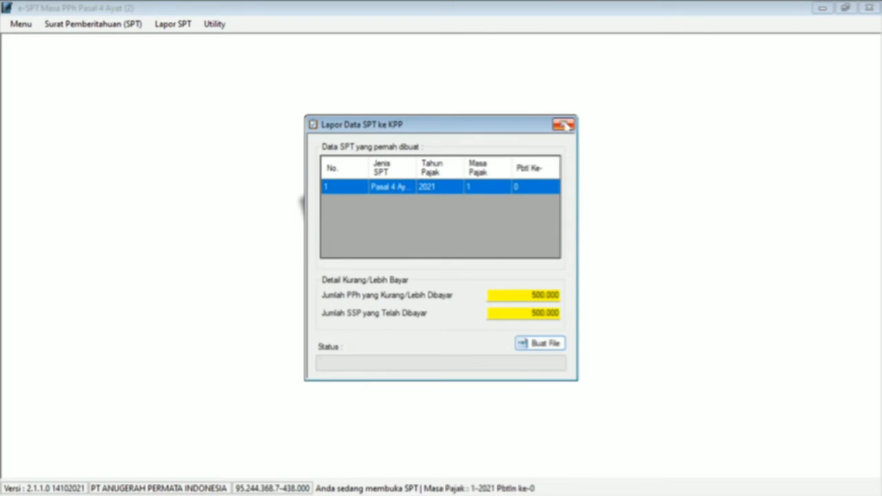
left_click(564, 125)
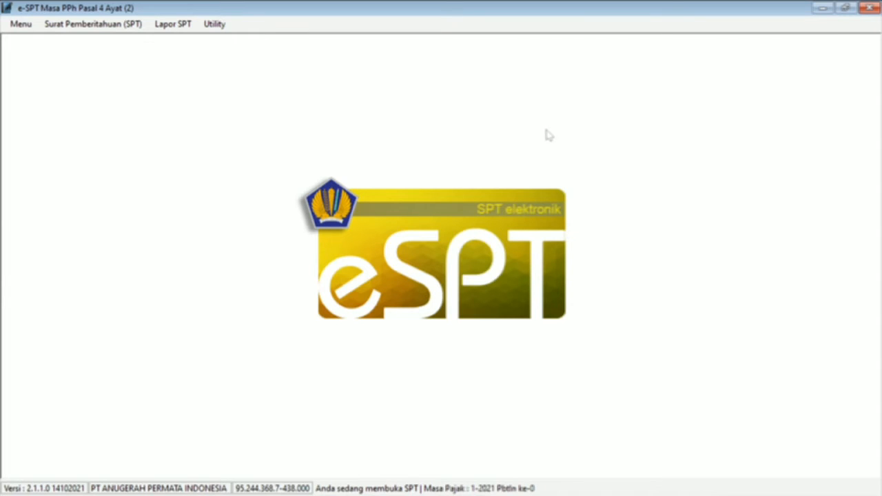
key("alt")
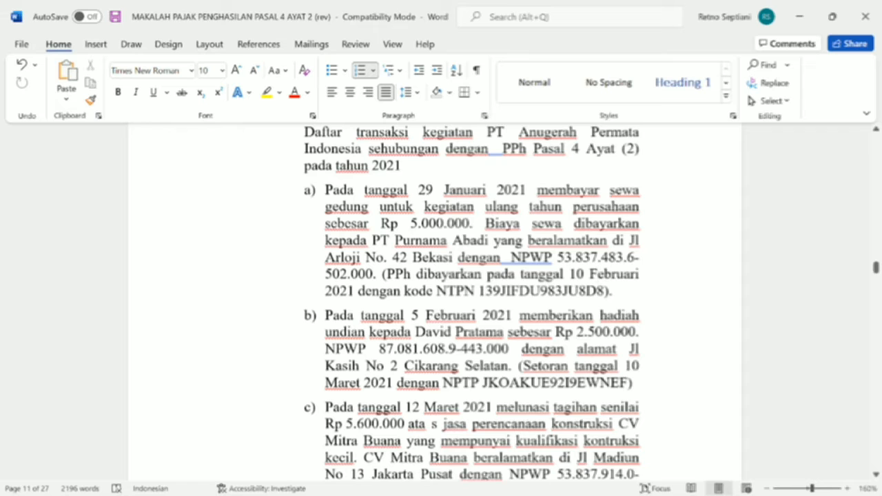
left_click_drag(425, 315, 477, 321)
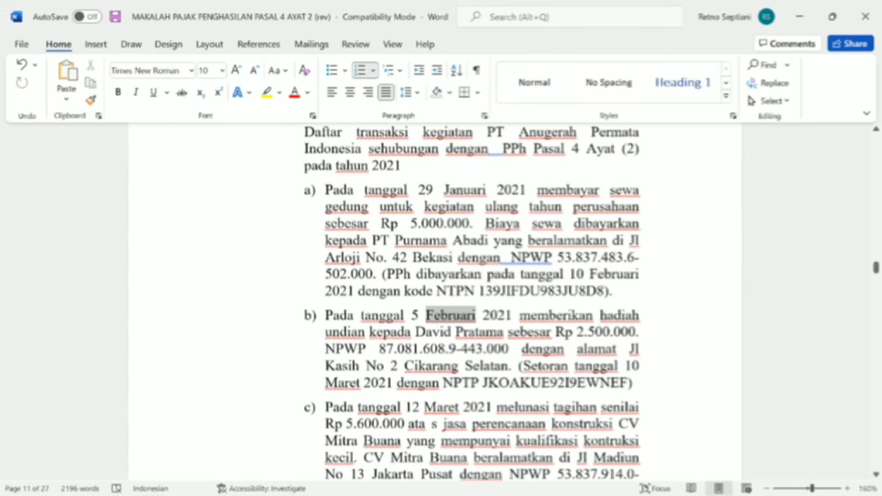
left_click(476, 321)
key("alt+Tab")
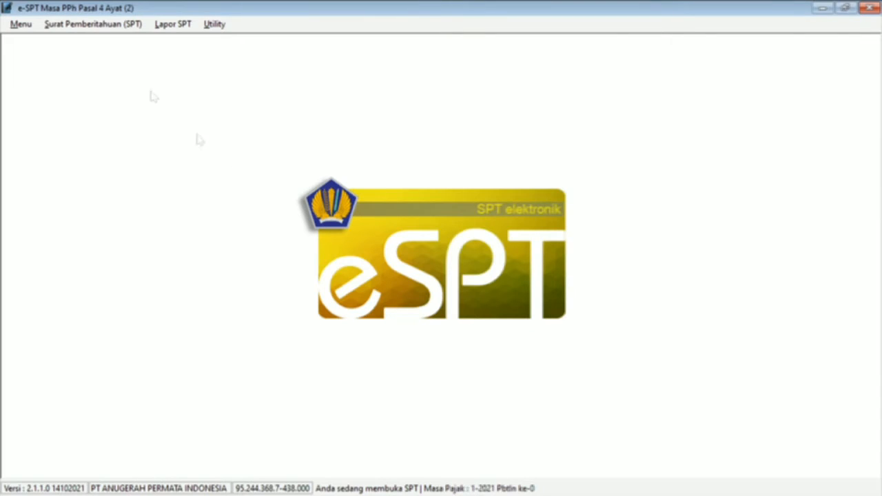
left_click(131, 25)
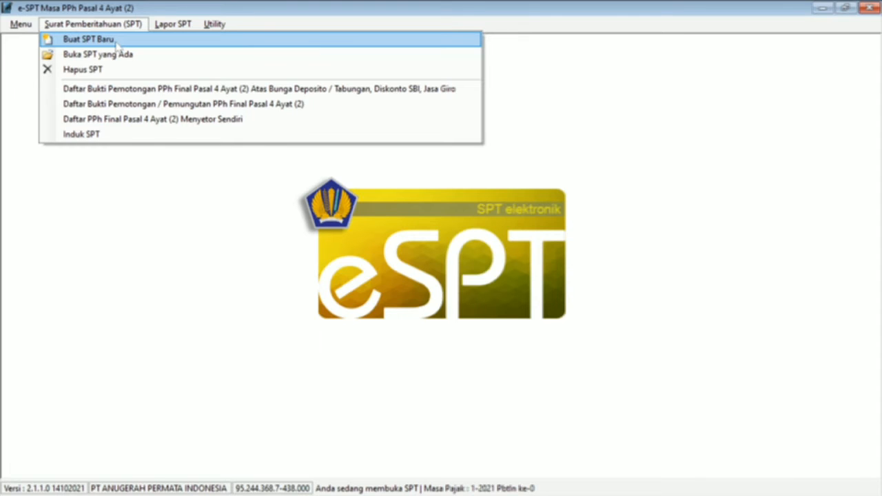
Step: Create a new SPT, changing Tahun Pajak from 2022 to 2021 and choosing Masa Pajak 2 - Februari
left_click(116, 42)
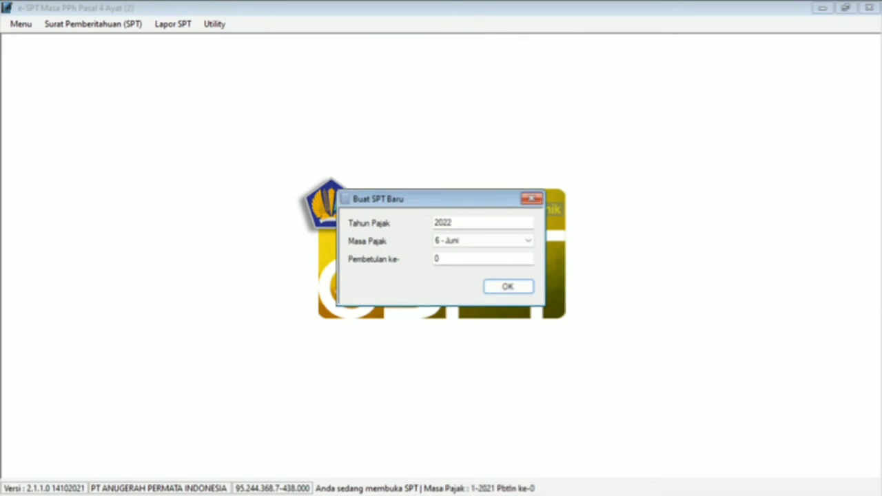
left_click(453, 223)
key("BackSpace")
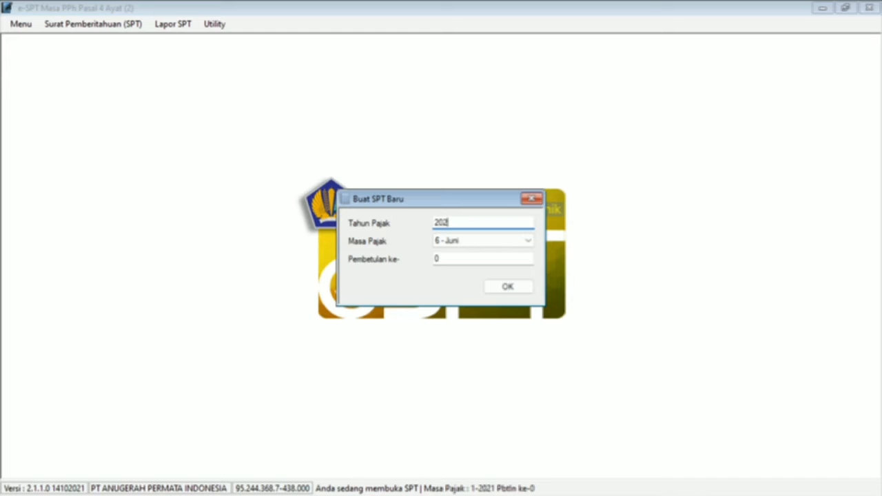
type("1")
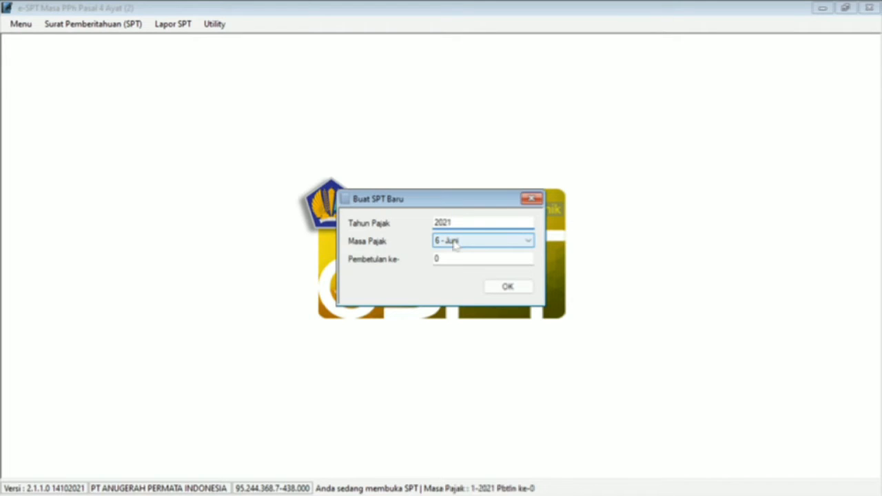
left_click(455, 242)
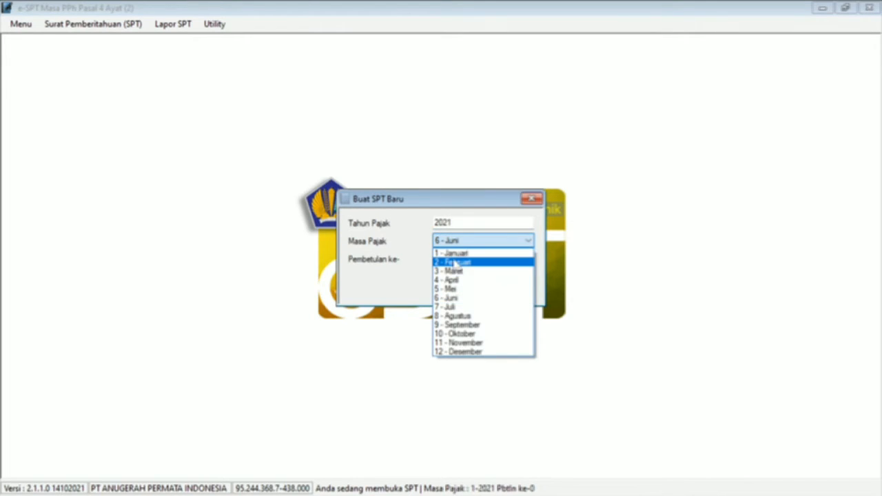
left_click(454, 263)
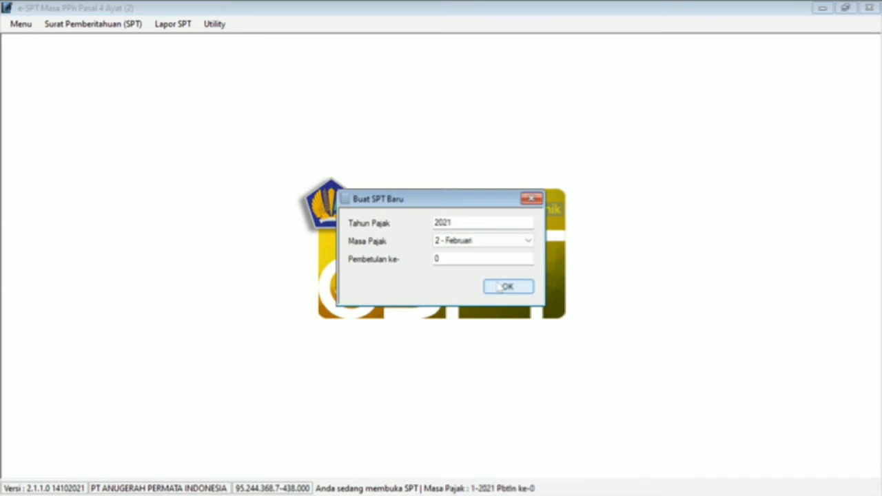
left_click(502, 288)
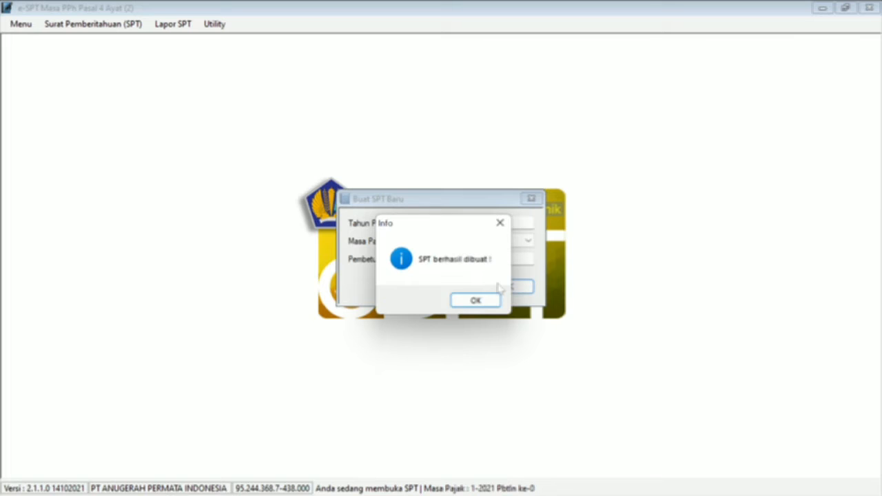
left_click(486, 303)
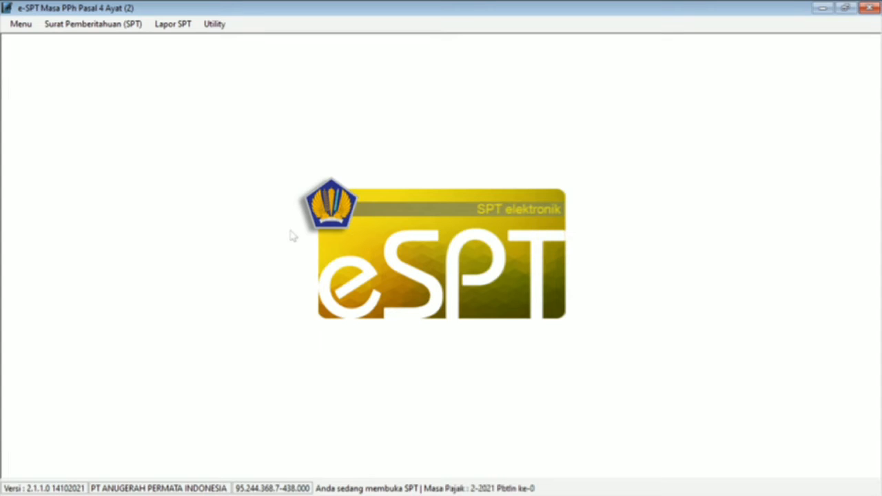
Step: Start a new Hadiah Undian withholding slip numbered 002 from the slip list
left_click(108, 28)
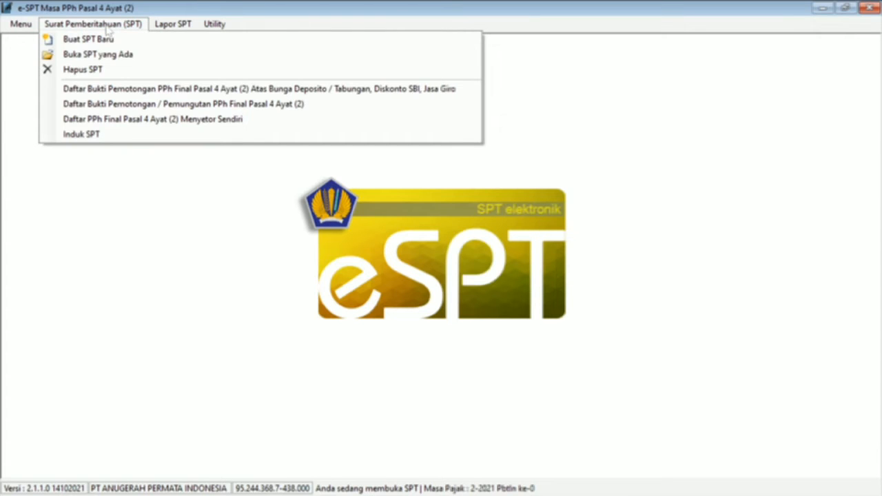
left_click(104, 109)
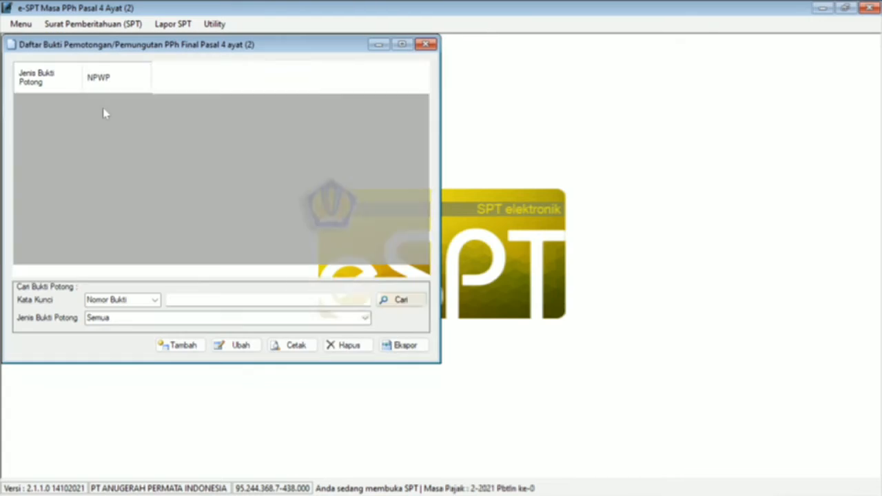
left_click(173, 346)
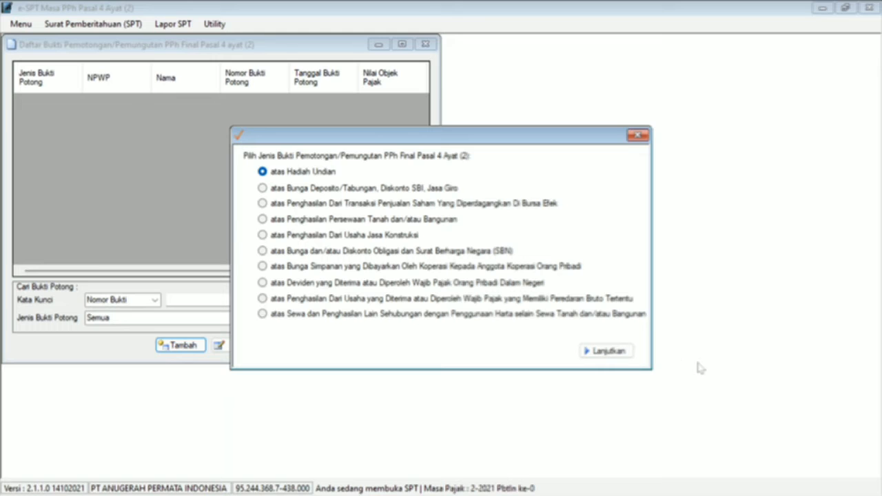
left_click(606, 352)
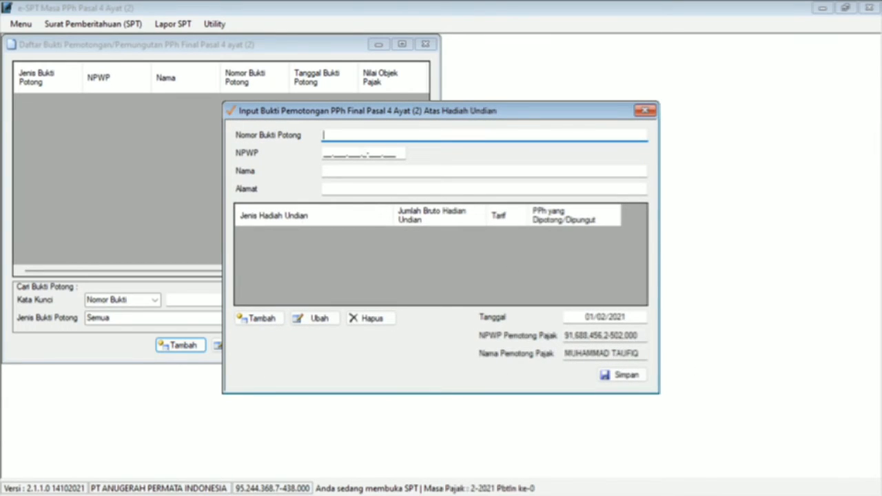
type("002")
Step: Enter the prize recipient's NPWP, read from the Word transaction list
left_click(325, 159)
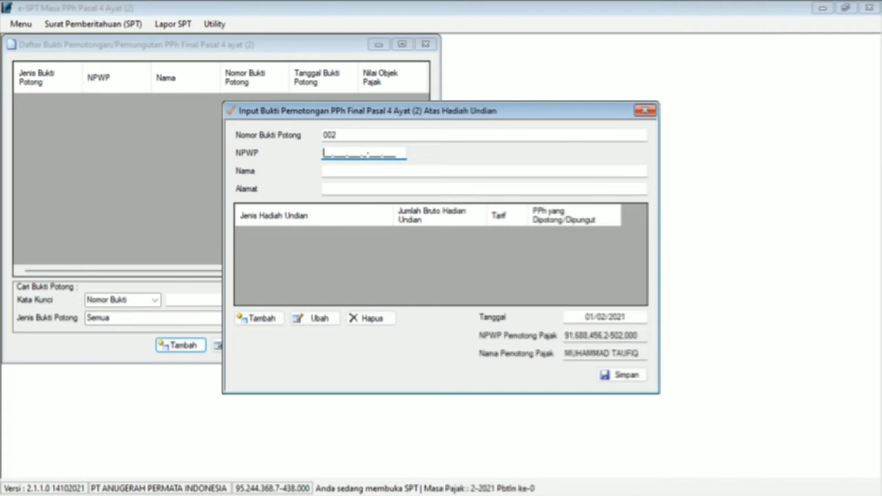
key("alt+Tab")
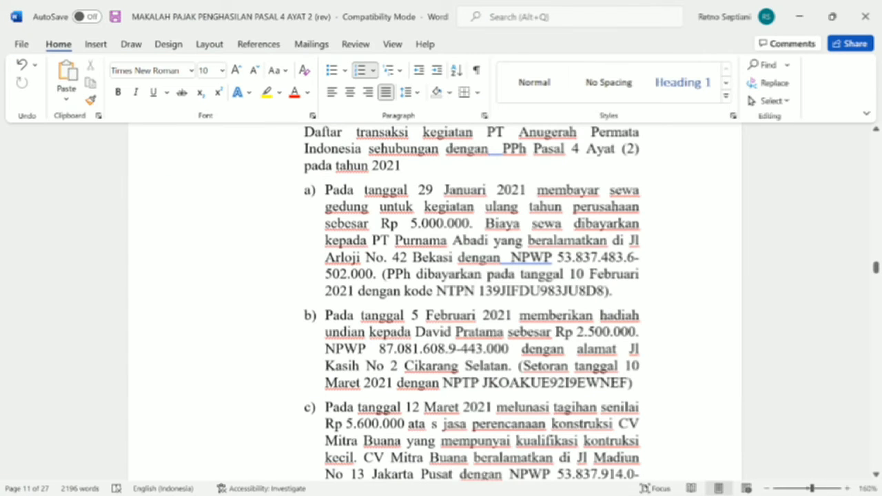
key("alt+Tab")
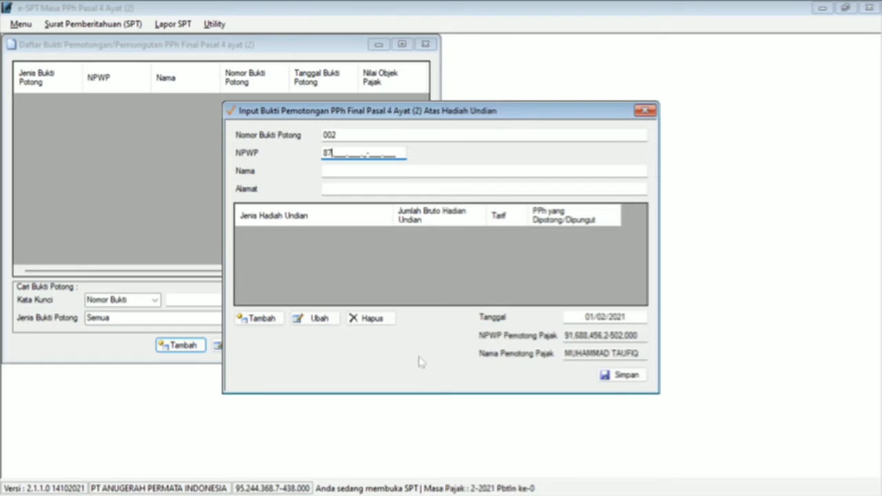
key("alt+Tab")
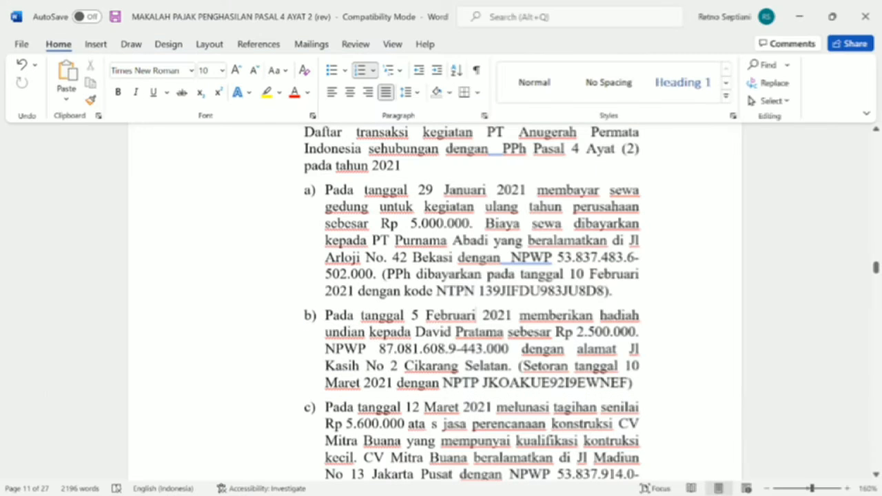
key("alt+Tab")
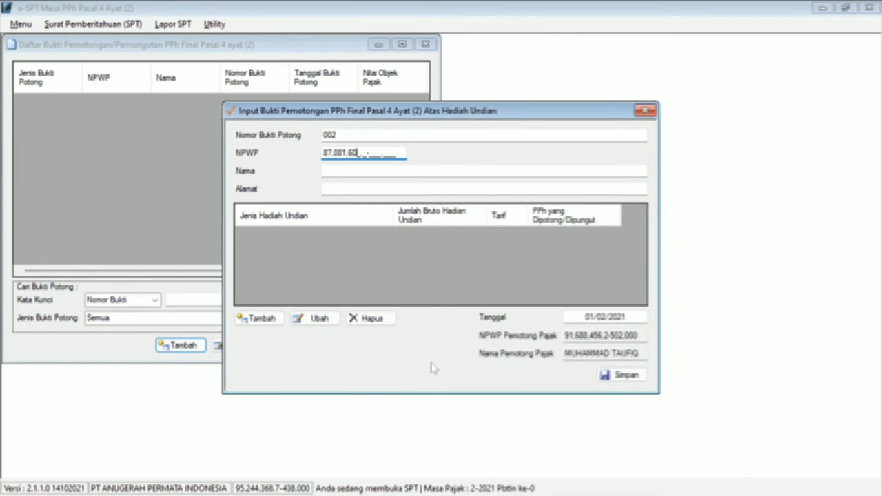
key("alt+Tab")
Step: Copy the recipient's name from transaction b) in Word into Nama
key("alt+Tab")
left_click(359, 176)
key("alt+Tab")
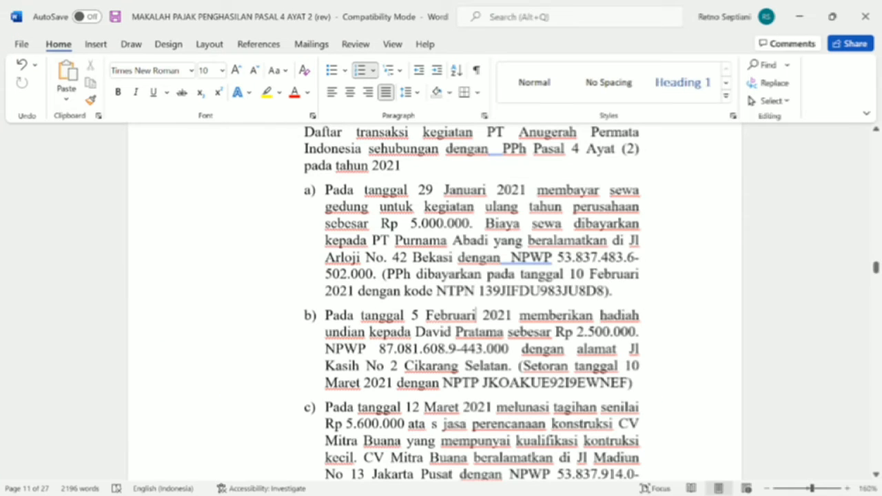
left_click_drag(414, 331, 508, 332)
key("ctrl+c")
key("alt+Tab")
key("ctrl+v")
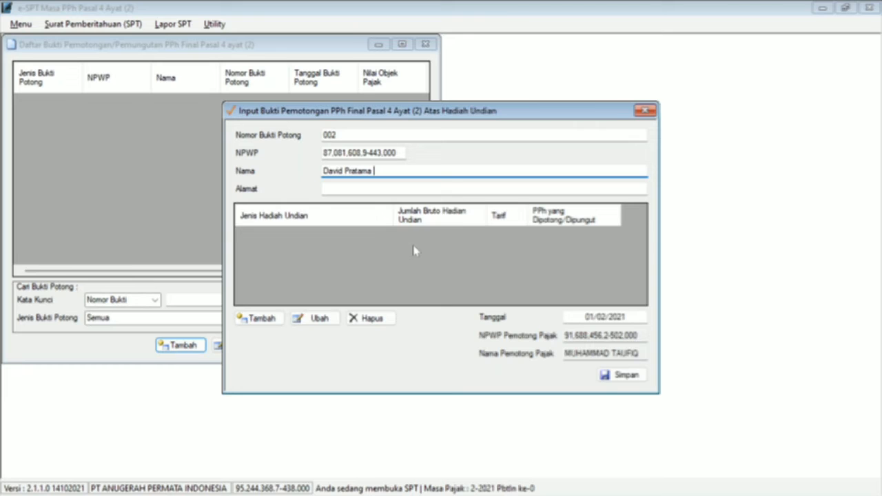
Step: Copy the recipient's address from transaction b) into Alamat
key("alt+Tab")
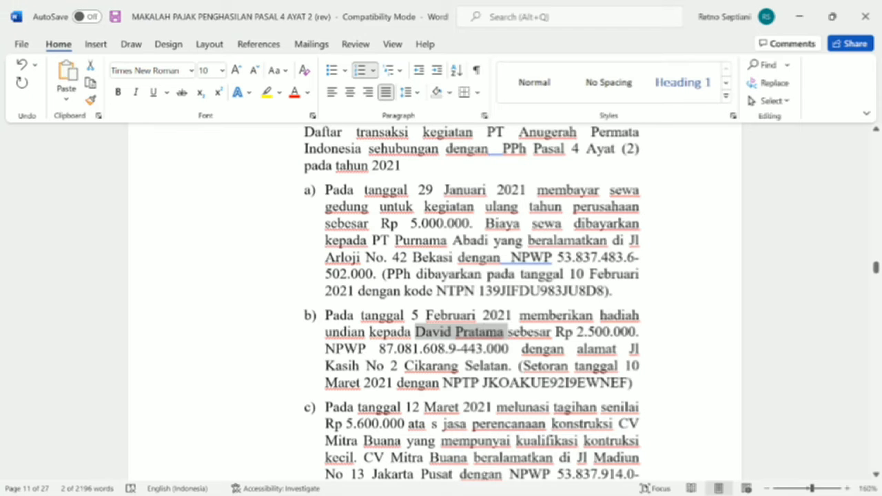
left_click_drag(325, 365, 508, 366)
key("ctrl+c")
key("alt+Tab")
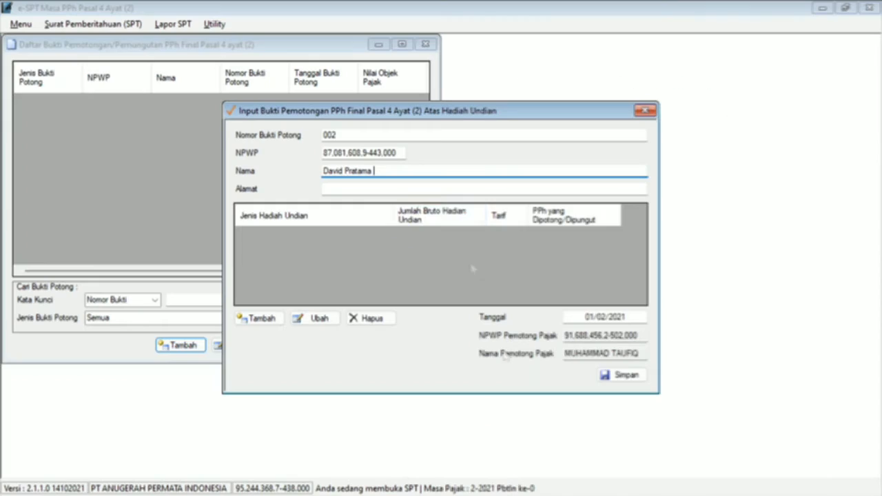
key("Tab")
key("ctrl+v")
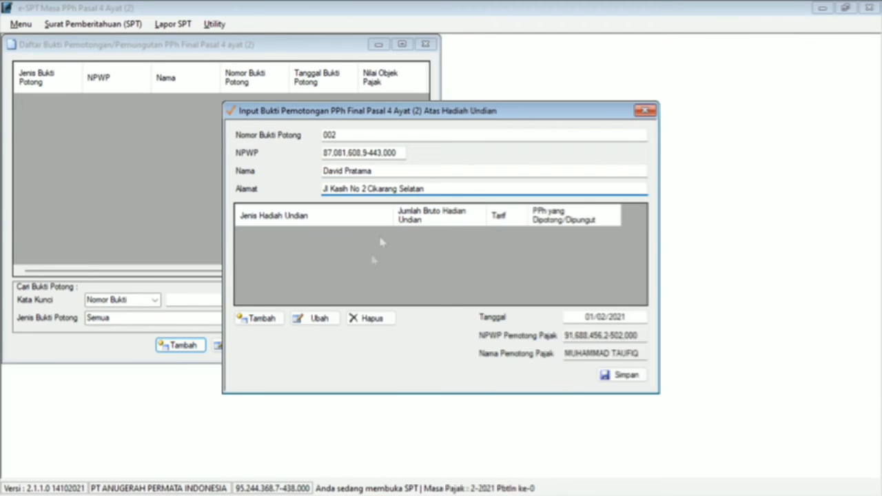
left_click(369, 269)
left_click(260, 319)
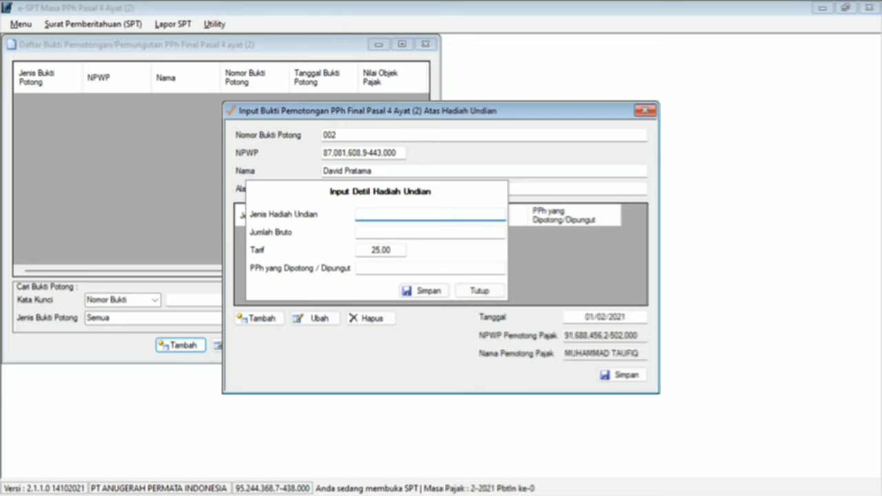
Step: Add an Uang Tunai prize line with Jumlah Bruto 2.500.000, taxed 625.000
type("uANG")
key("BackSpace")
key("BackSpace")
key("BackSpace")
key("BackSpace")
key("Caps_Lock")
type("Uang Tunai")
key("Tab")
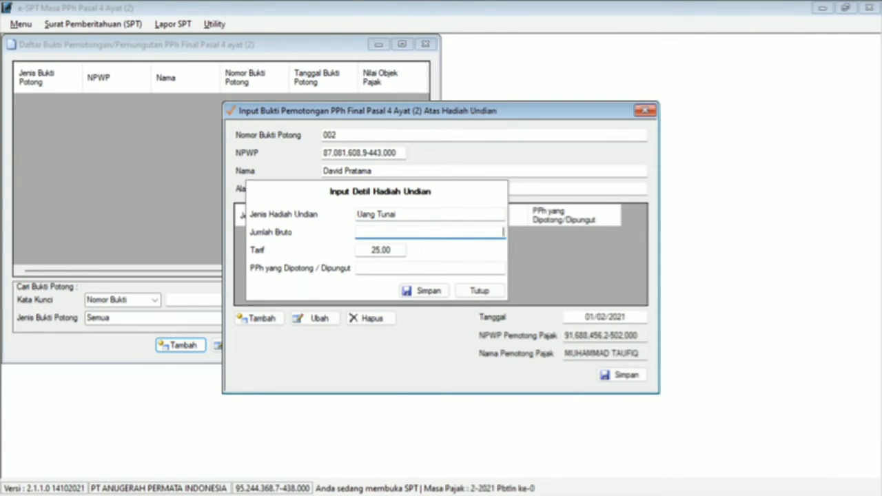
key("alt+Tab")
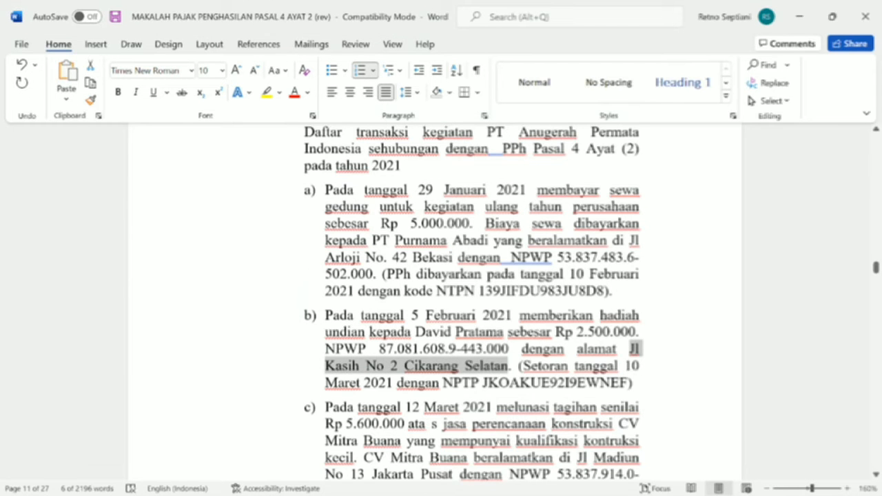
key("alt+Tab")
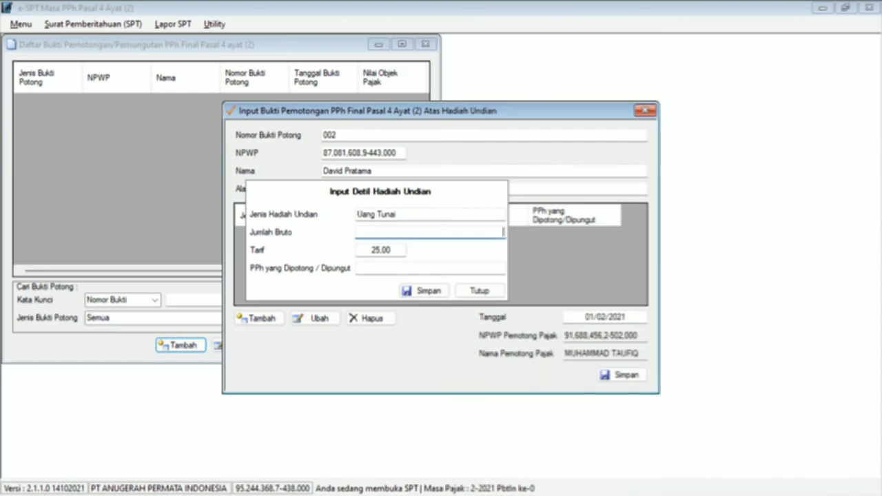
type("2.500.000")
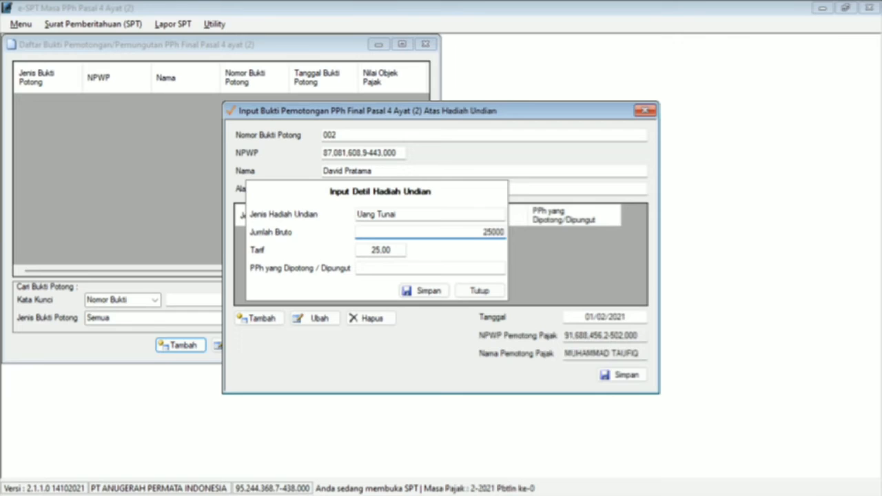
key("Tab")
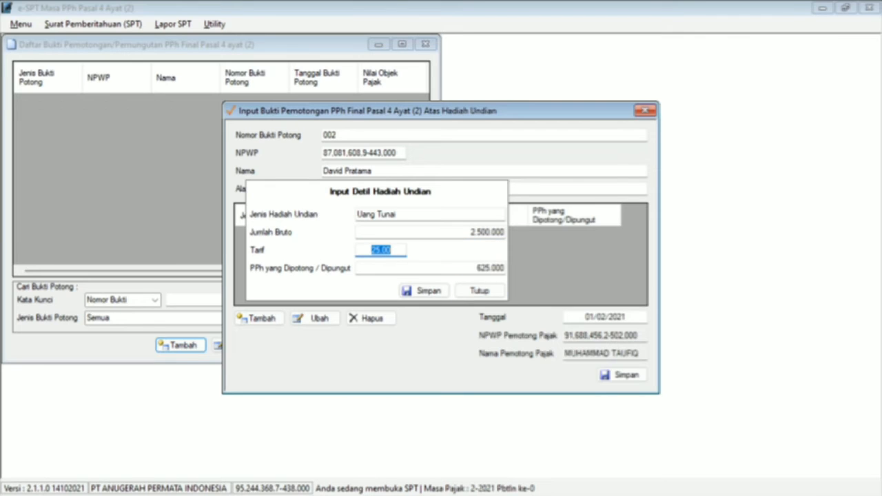
left_click(436, 291)
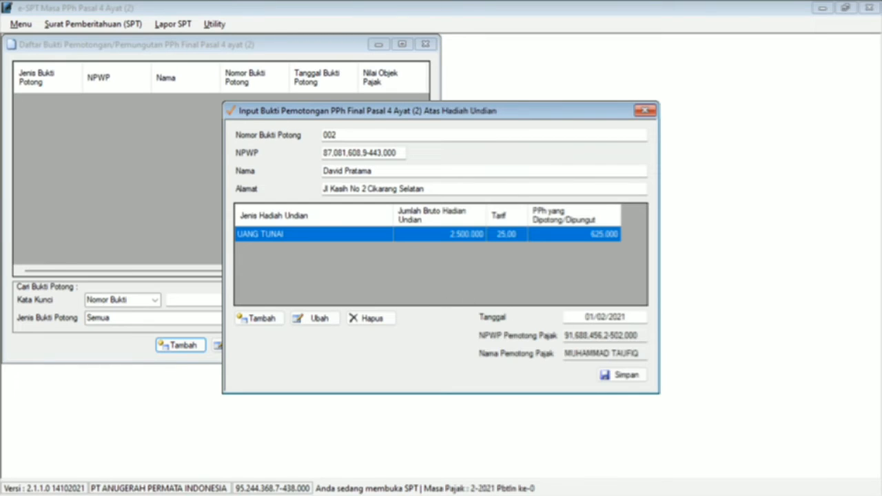
Step: Date slip 002 05/02/2021 and save it
left_click(590, 317)
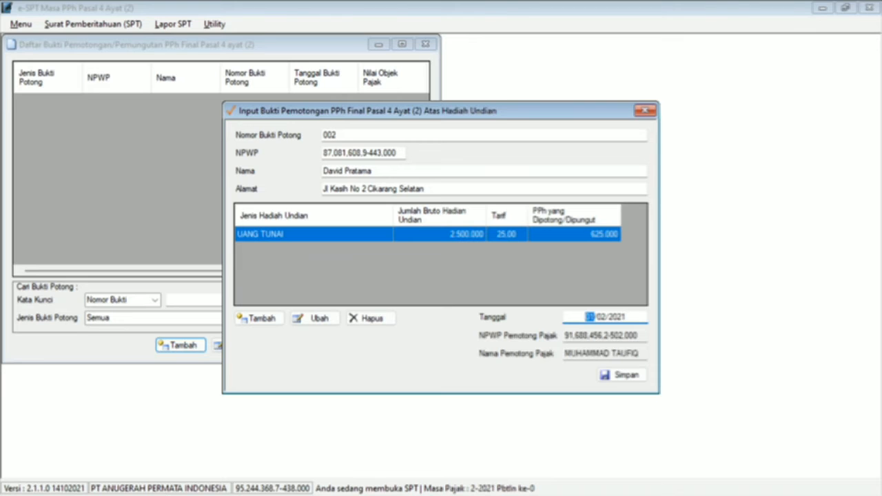
key("alt+Tab")
key("alt+Tab")
type("05")
left_click(620, 377)
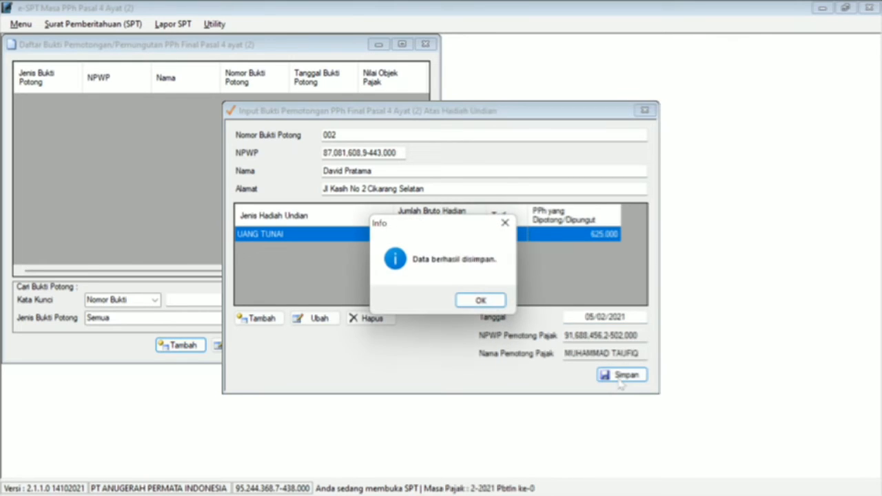
left_click(488, 302)
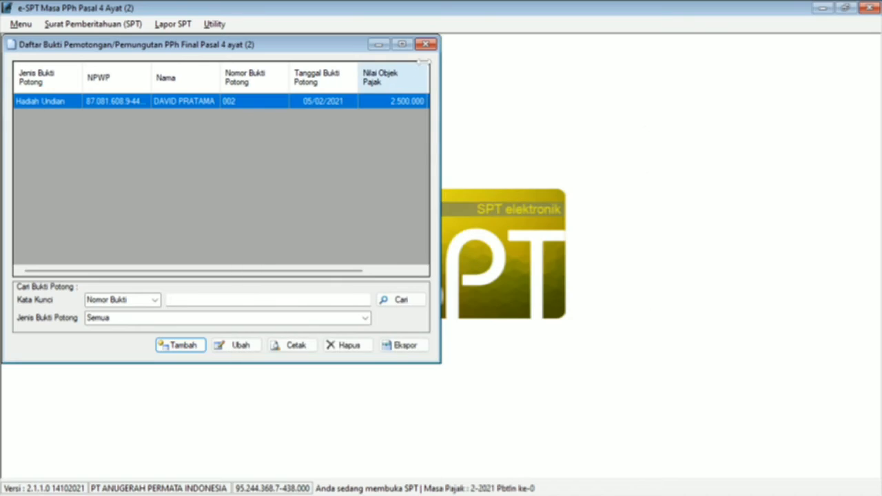
Step: Start a new SSP payment record with deposit type 405
left_click(427, 45)
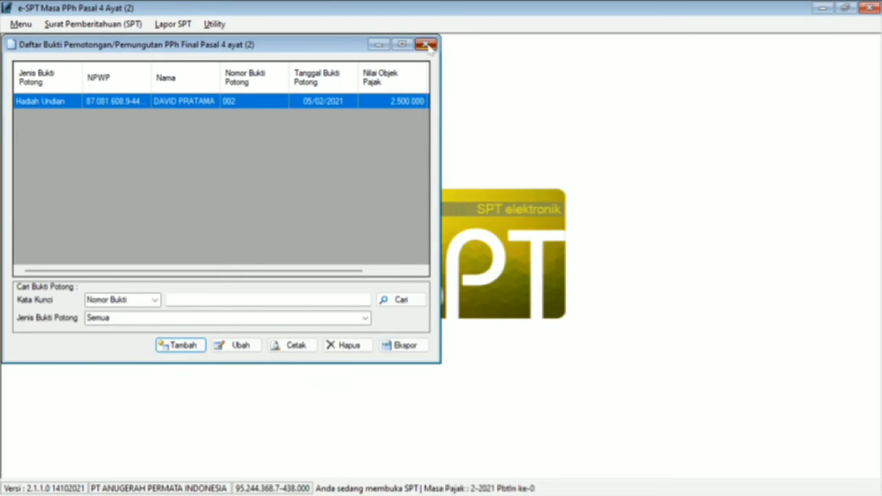
left_click(180, 28)
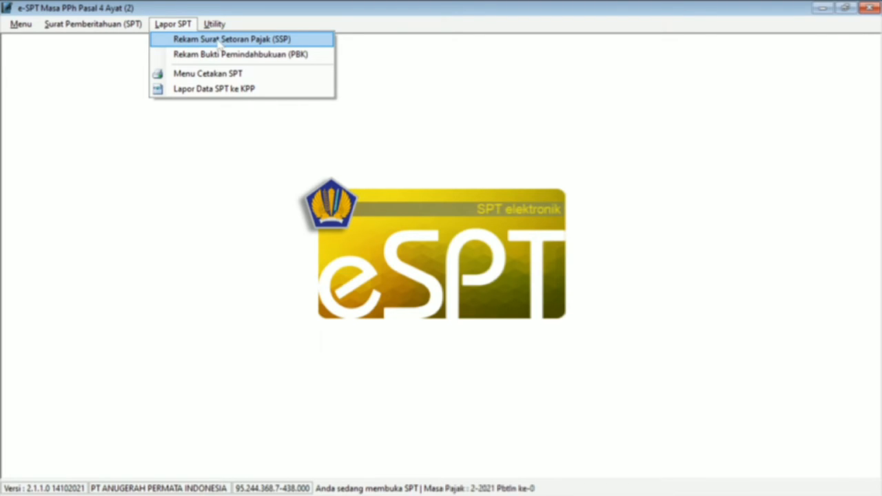
left_click(219, 43)
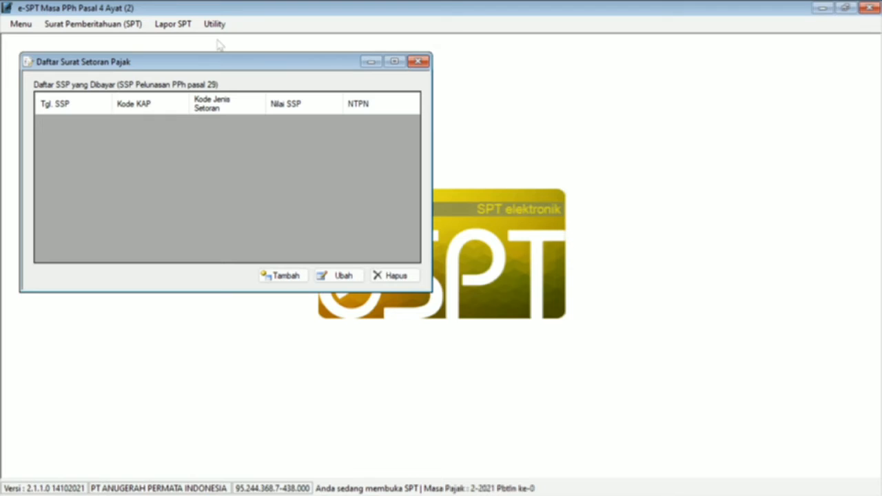
left_click(296, 278)
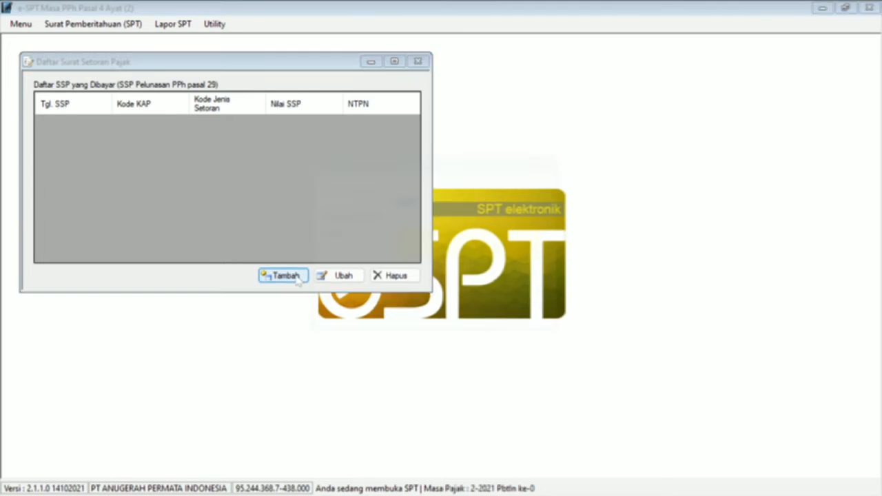
left_click(455, 218)
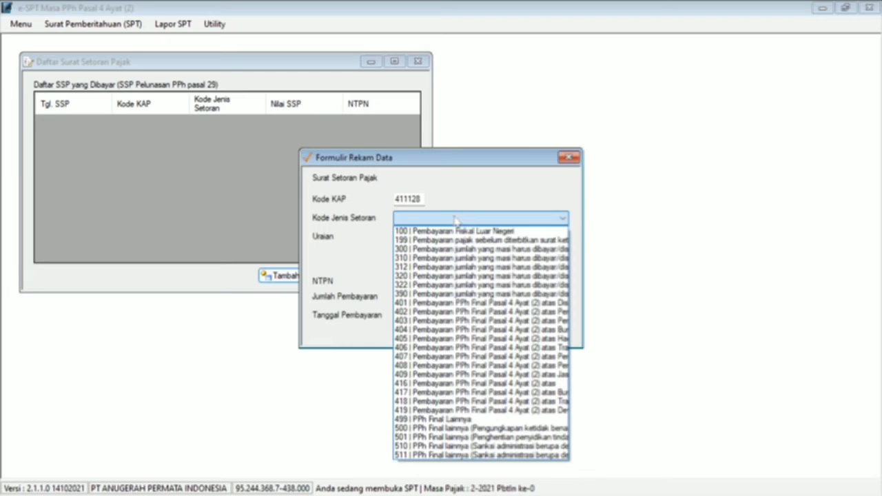
left_click(426, 339)
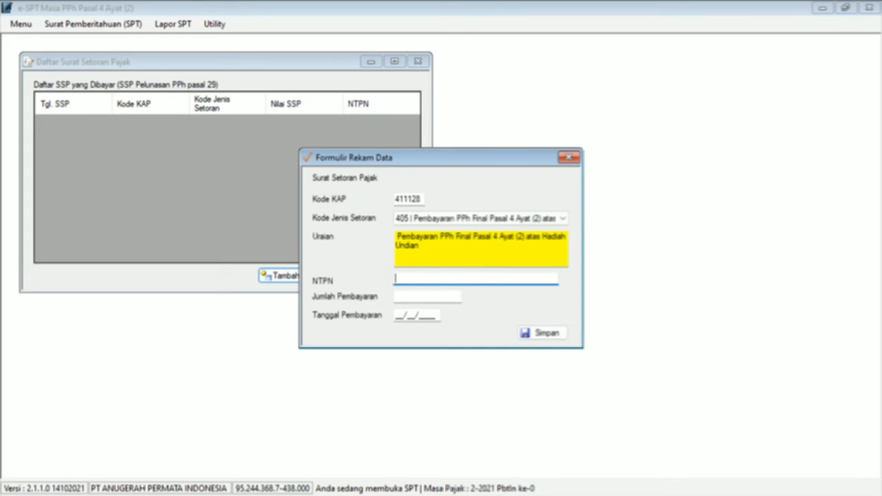
Step: Copy the NTPN from the case document into the payment record
key("alt+Tab")
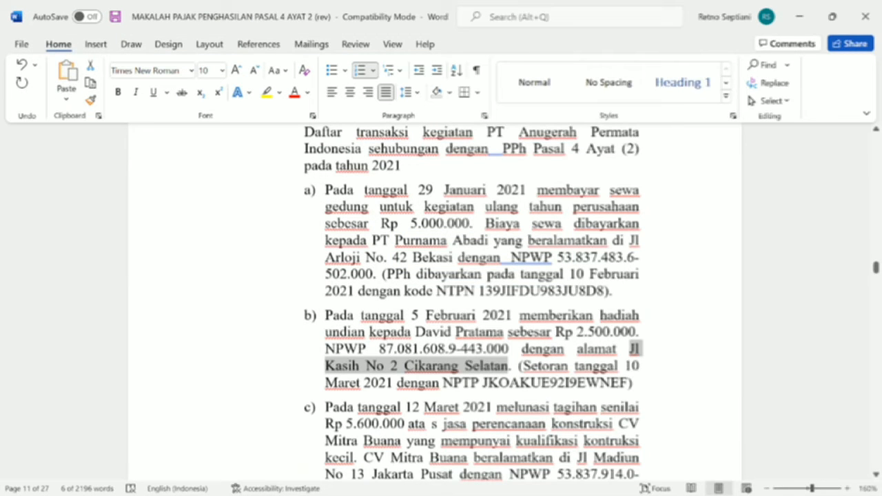
left_click(483, 383)
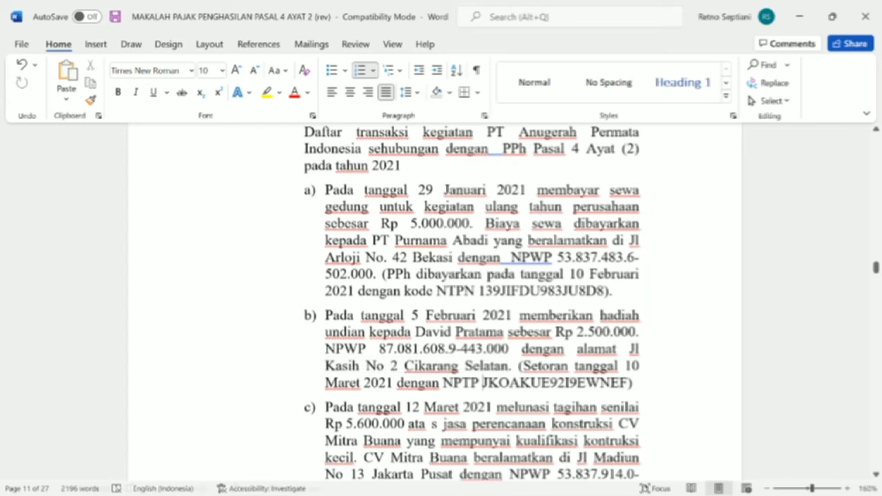
left_click_drag(524, 366, 628, 383)
double_click(486, 383)
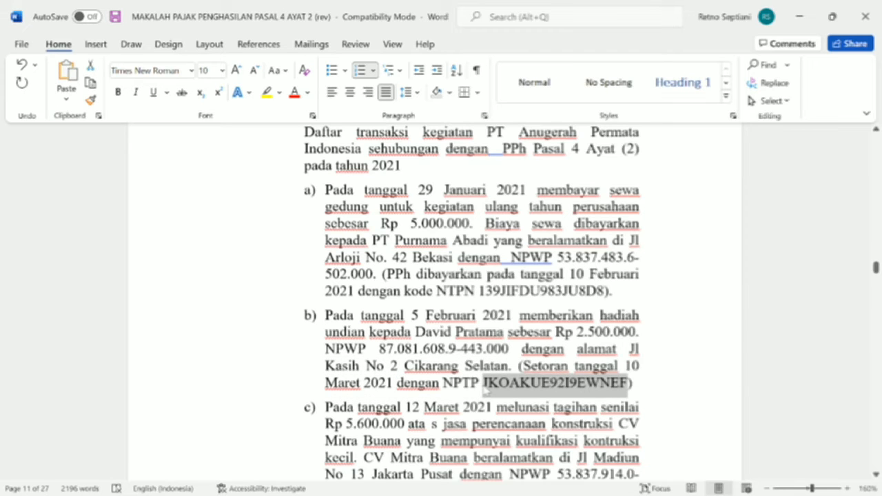
key("ctrl+c")
key("alt+Tab")
key("ctrl+v")
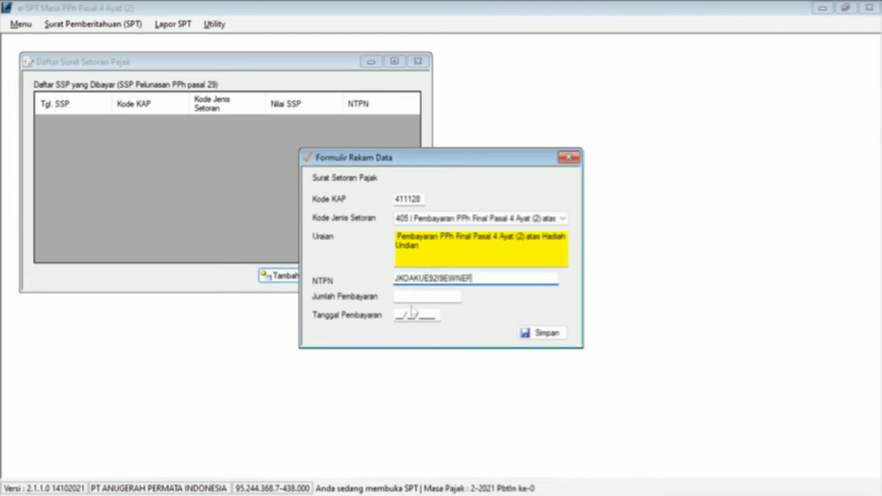
Step: Enter 625.000 paid on 10/03/2021 and save the payment record
key("Tab")
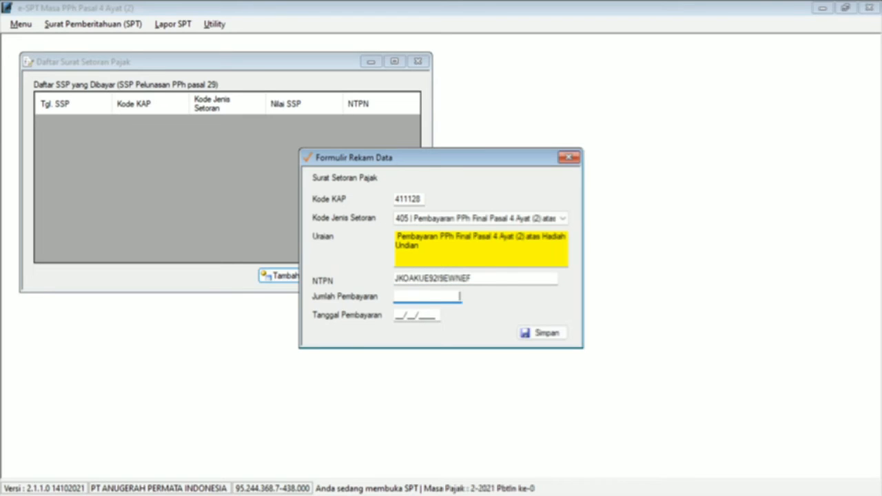
type("625.000")
key("Tab")
key("alt+Tab")
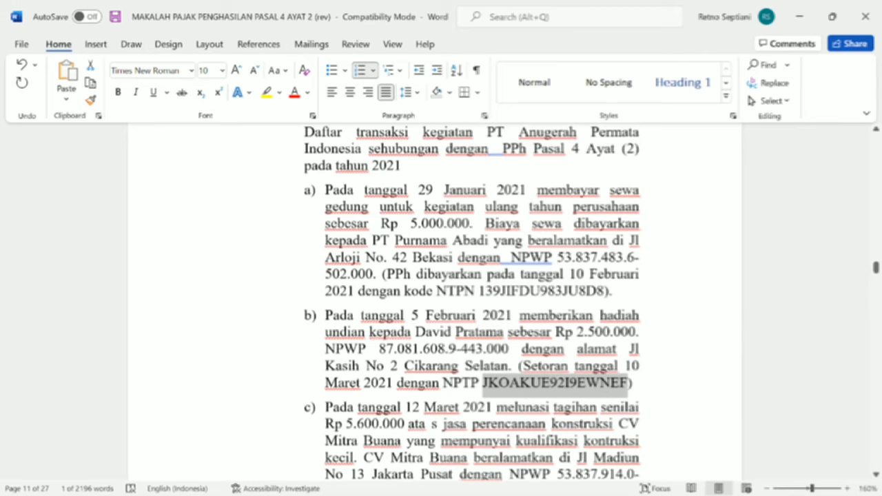
key("alt+Tab")
type("10/03/2021")
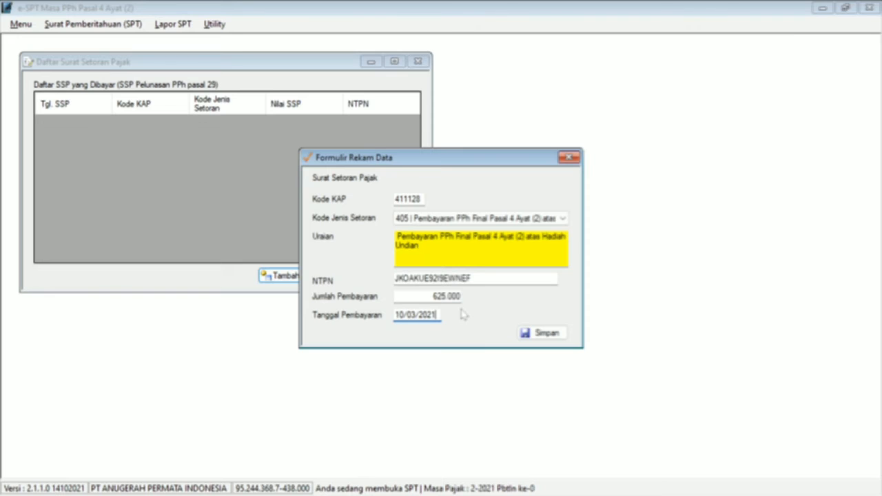
left_click(534, 334)
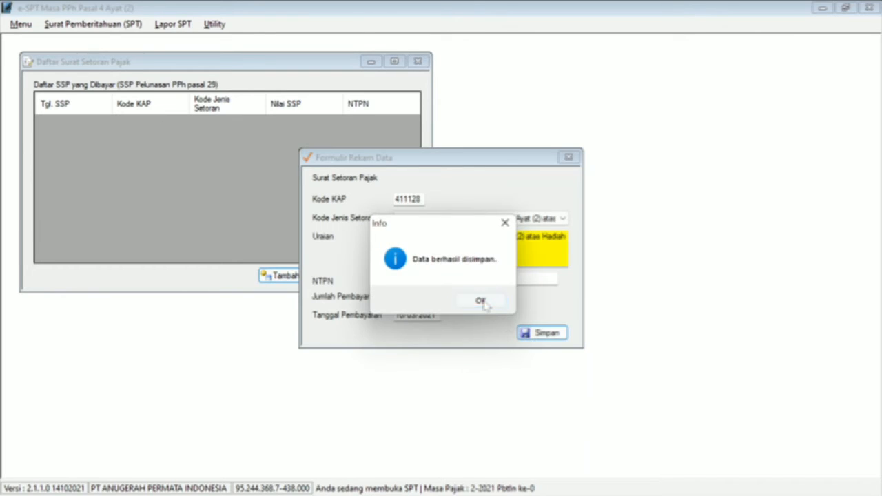
left_click(481, 301)
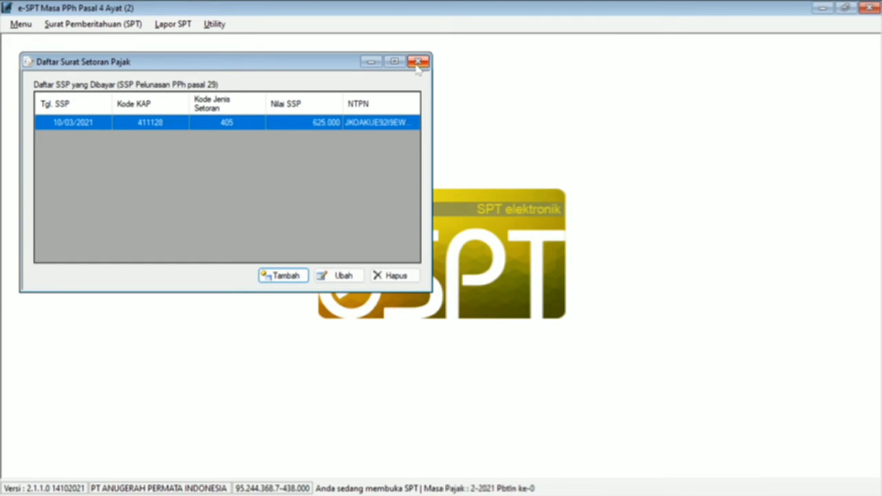
left_click(417, 62)
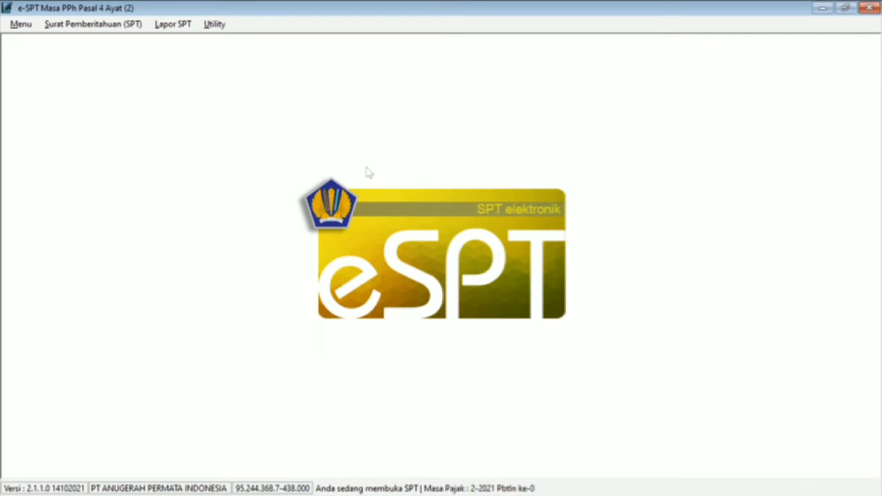
key("alt+Tab")
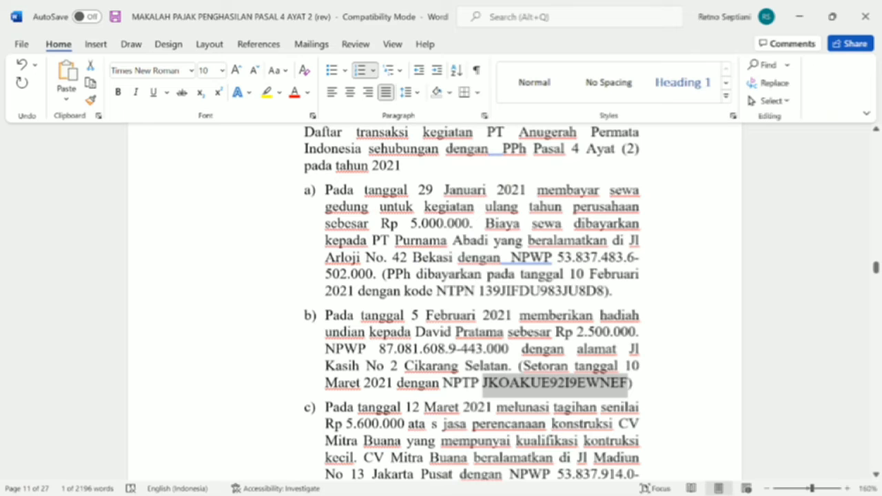
left_click(383, 408)
key("Down")
key("Down")
key("Down")
key("Down")
key("Down")
key("Down")
key("Down")
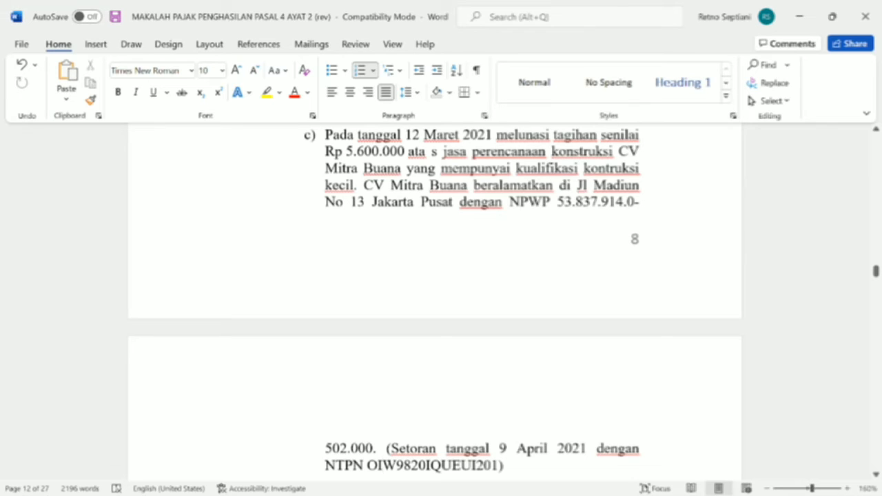
key("BackSpace")
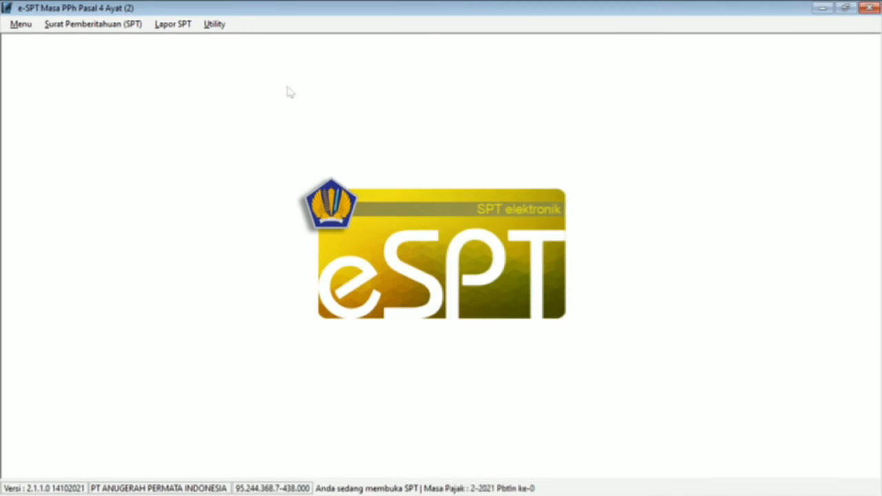
Step: Create a new SPT for tax year 2021, period 3 - Maret, correction 0
left_click(117, 28)
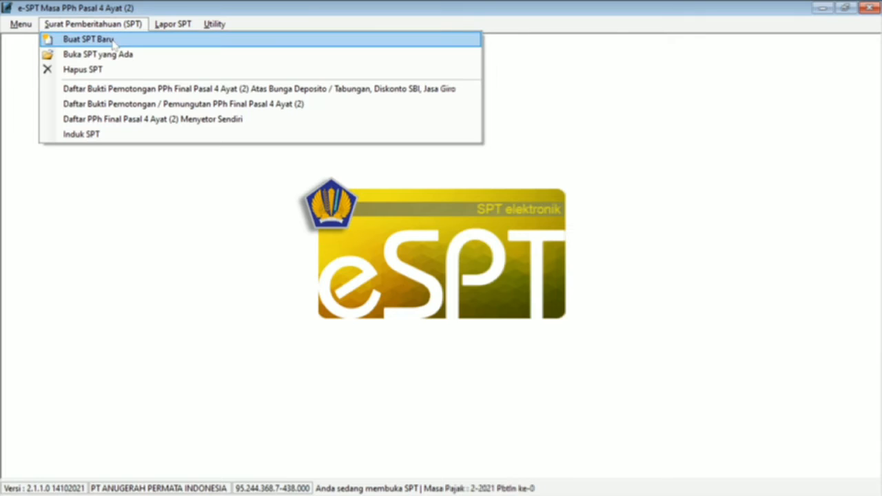
left_click(113, 42)
left_click(456, 223)
key("BackSpace")
type("1")
left_click(485, 246)
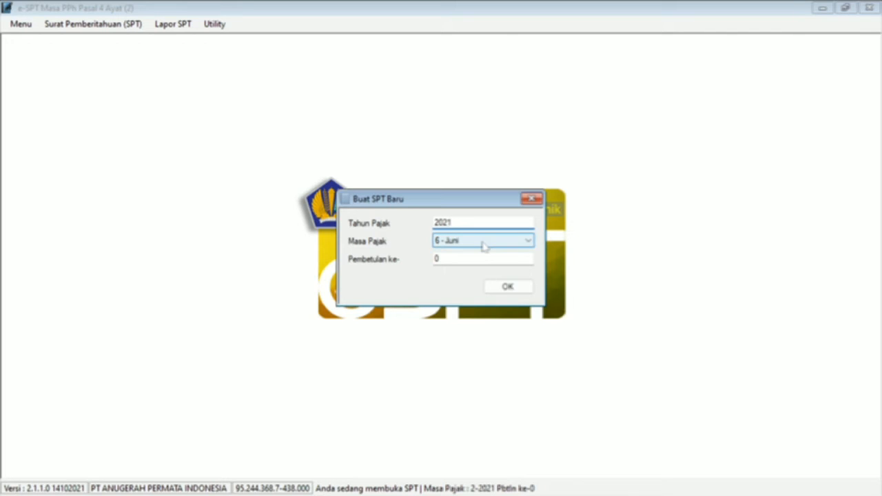
left_click(475, 272)
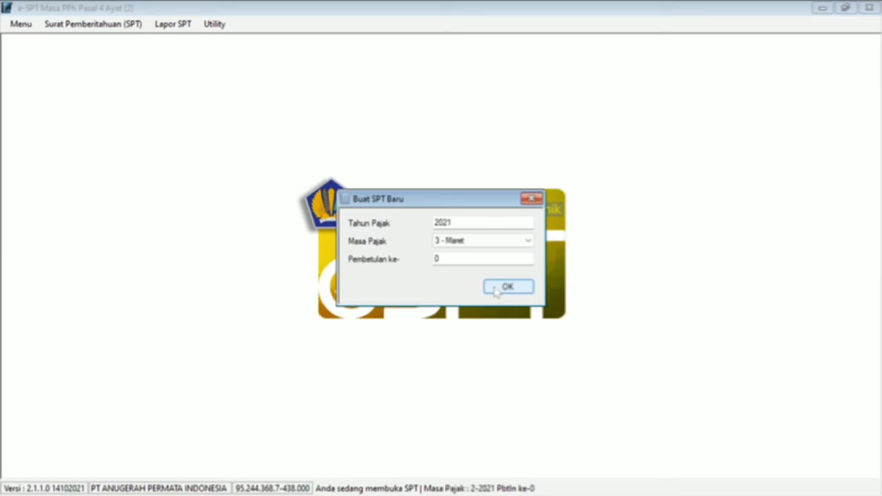
left_click(496, 292)
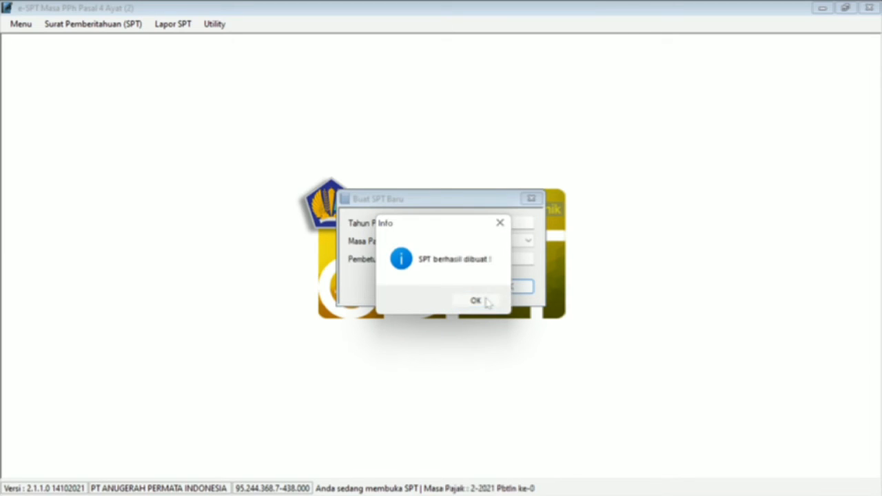
left_click(486, 304)
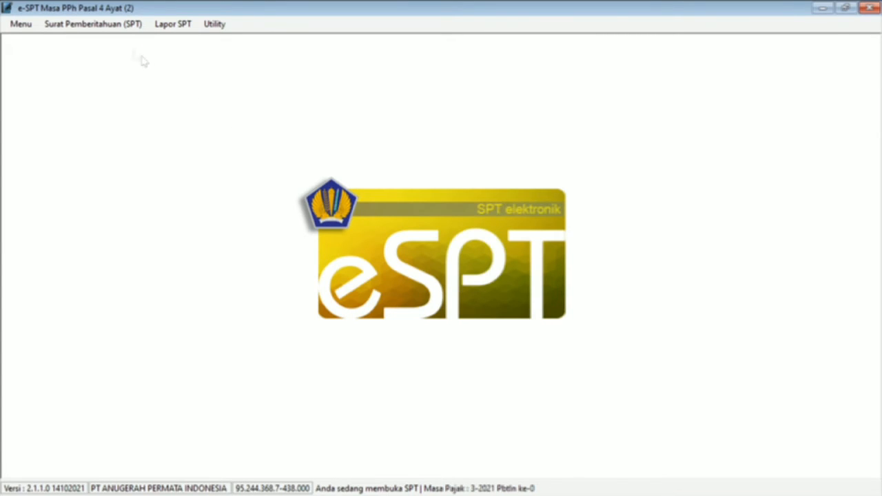
Step: Add a new Jasa Konstruksi withholding slip from the final withholding slips list
left_click(120, 26)
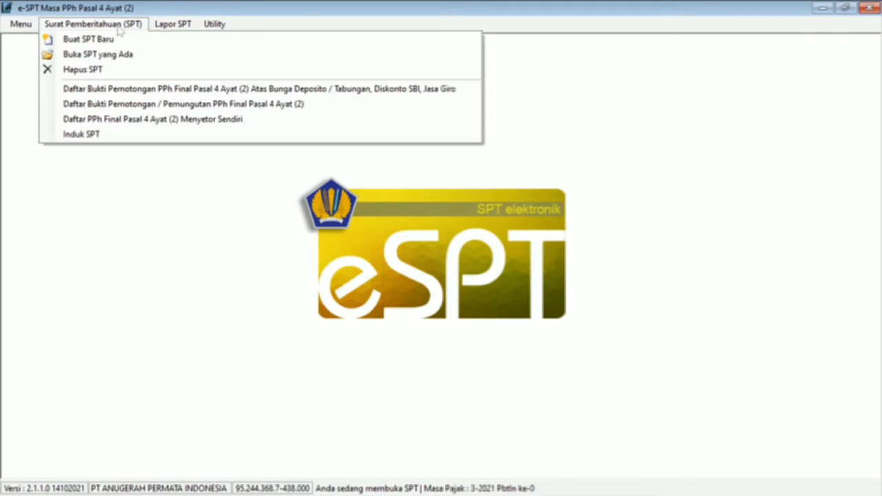
left_click(126, 105)
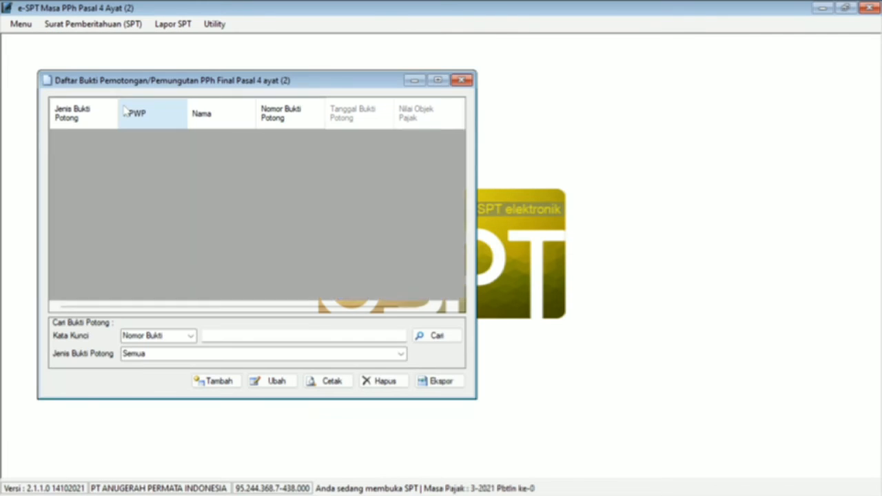
left_click(201, 382)
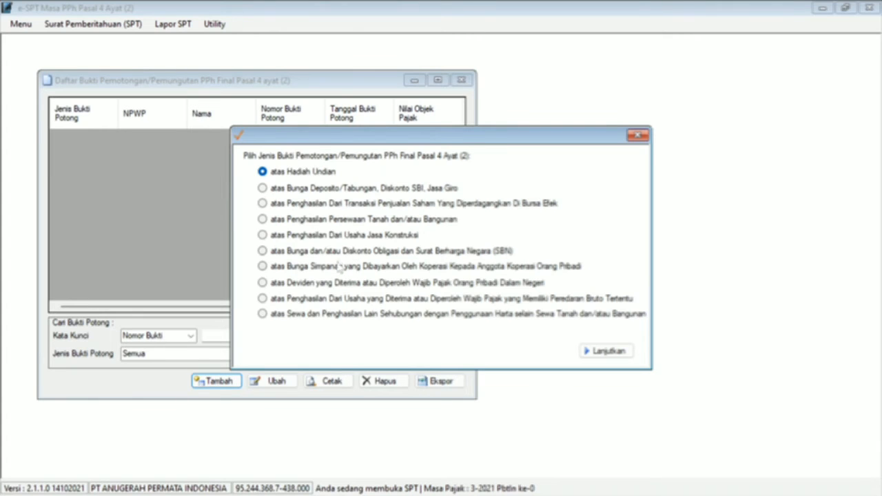
left_click(354, 237)
left_click(604, 351)
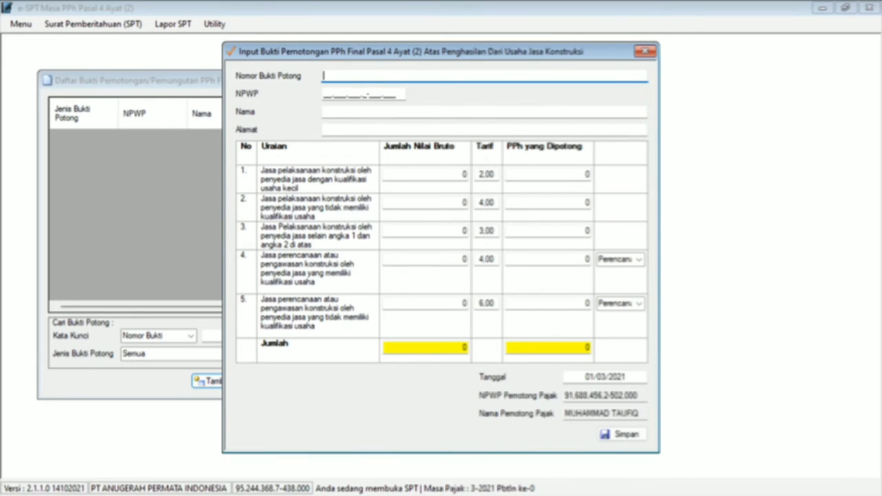
Step: Enter slip number 003 and type the provider's NPWP
type("003")
key("Tab")
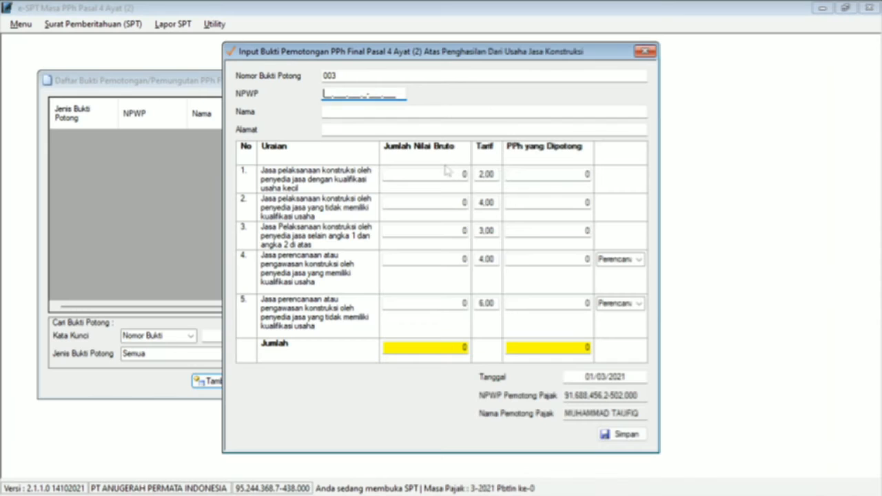
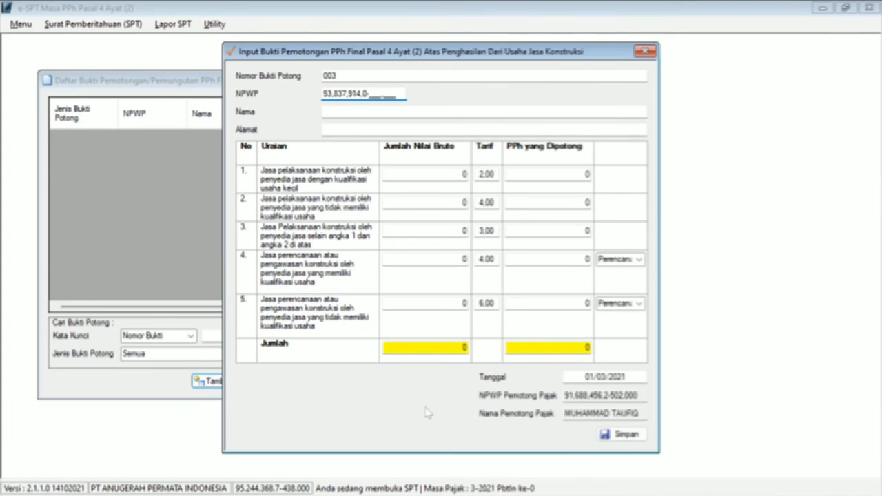
Step: Paste the provider name CV Mitra Buana and its street address from Word into the slip
left_click(359, 110)
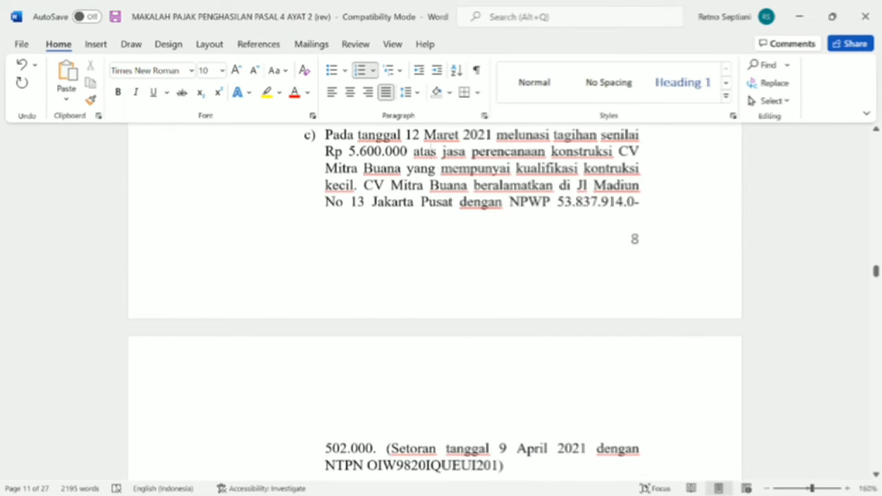
left_click_drag(364, 185, 460, 191)
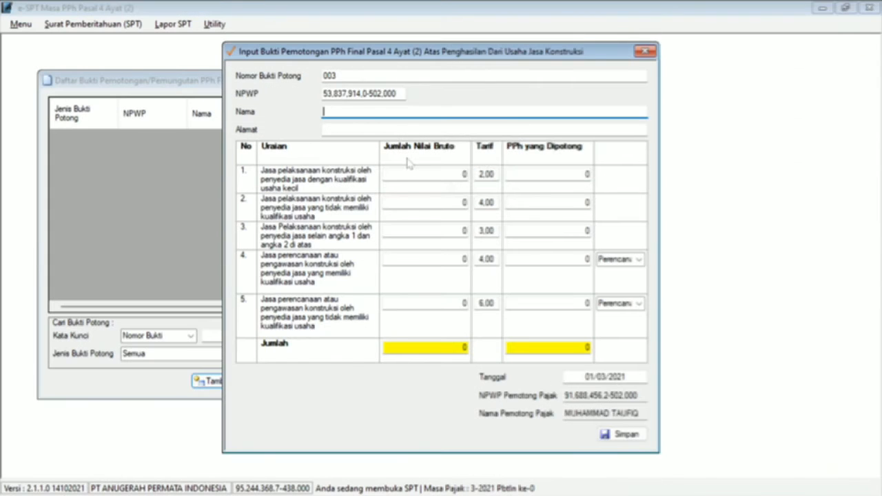
type("CV Mitra Buana")
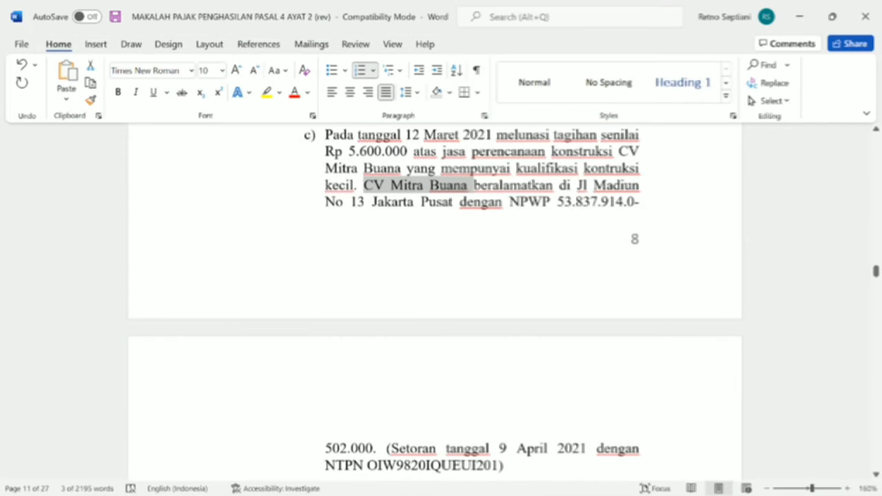
left_click_drag(577, 185, 459, 202)
key("ctrl+c")
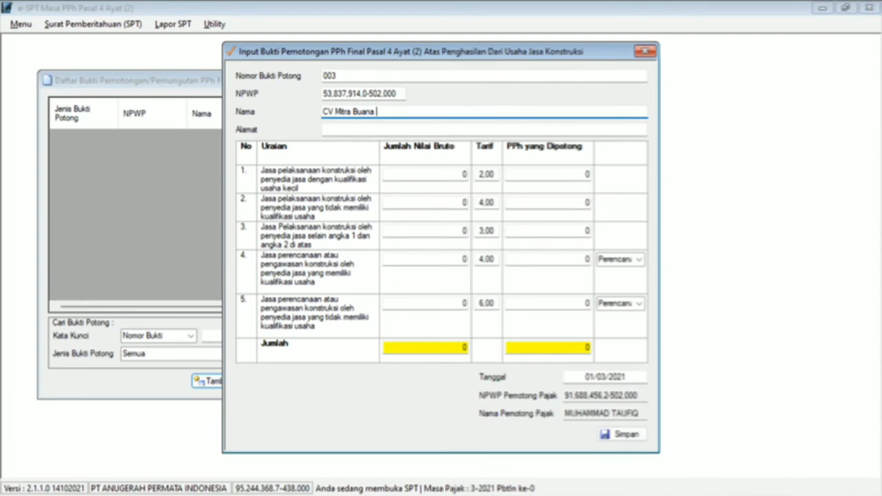
key("Tab")
key("ctrl+v")
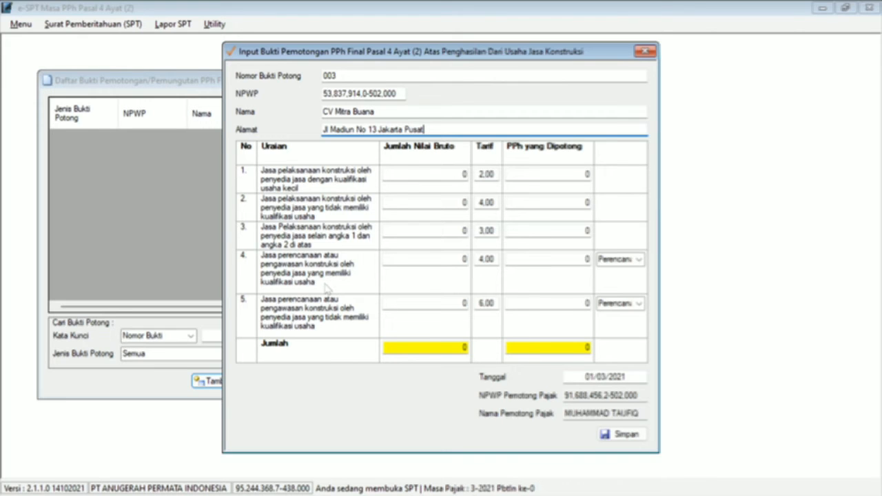
Step: Enter 5.600.000 gross in row 4 as Perencanaan at the 4.00 rate
left_click(464, 259)
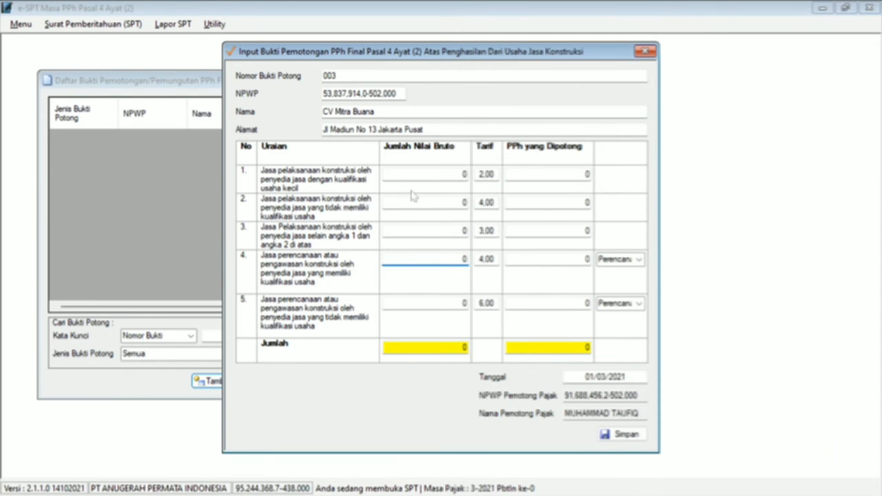
double_click(465, 259)
type("4")
key("BackSpace")
type("5.600.000")
key("Tab")
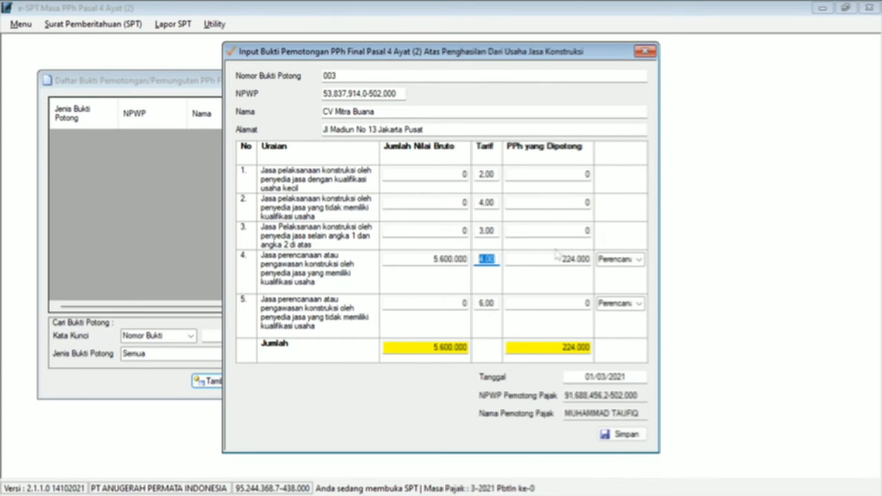
left_click(569, 259)
left_click(640, 259)
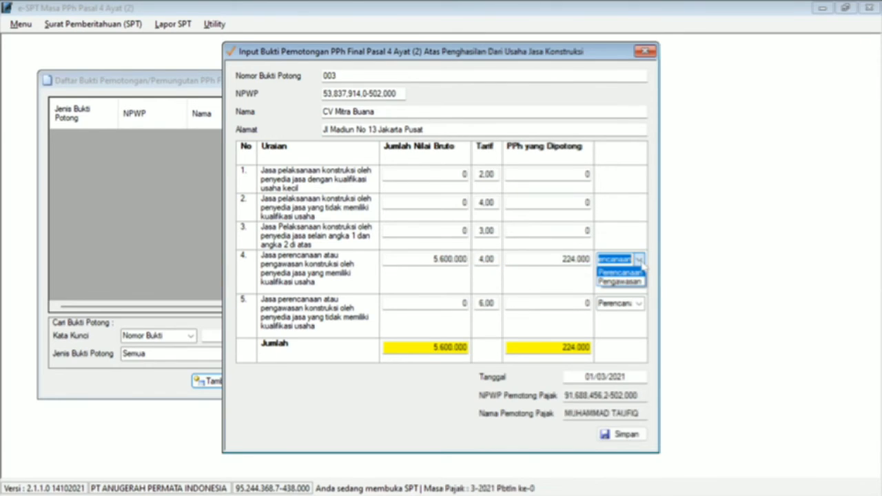
left_click(637, 273)
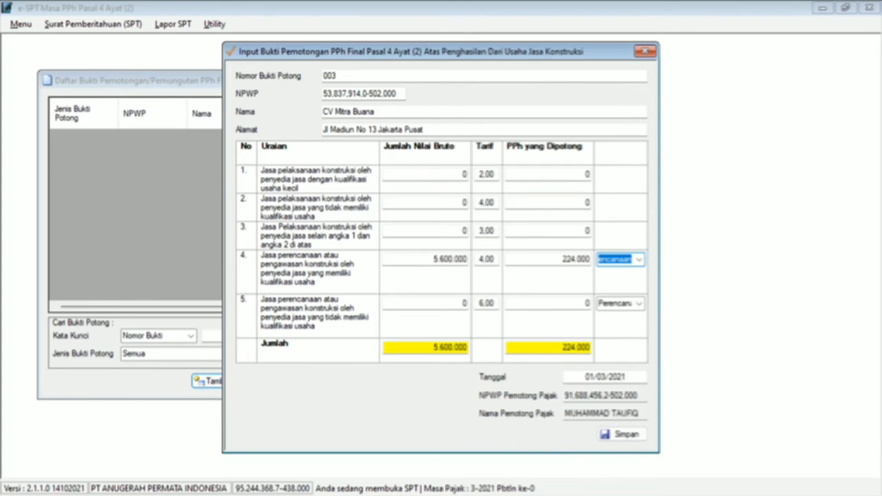
Step: Date the slip 12/03/2021 and save it
left_click(590, 377)
key("alt+Tab")
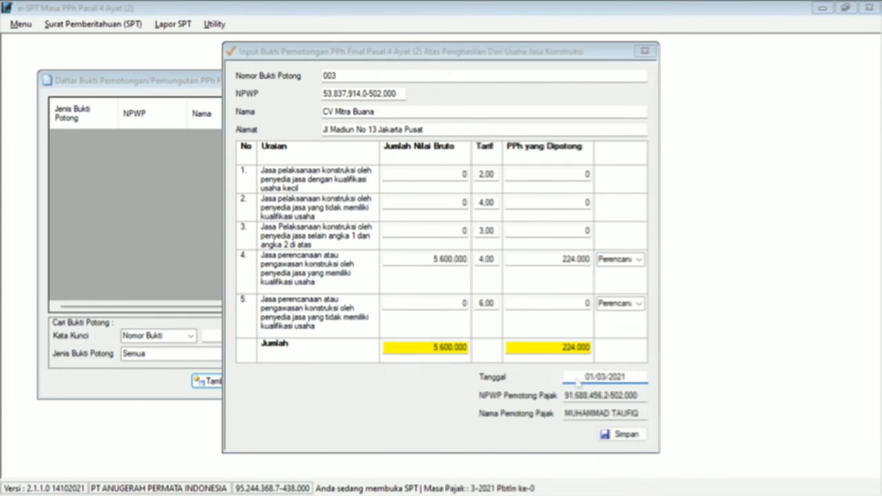
key("alt+Tab")
type("12")
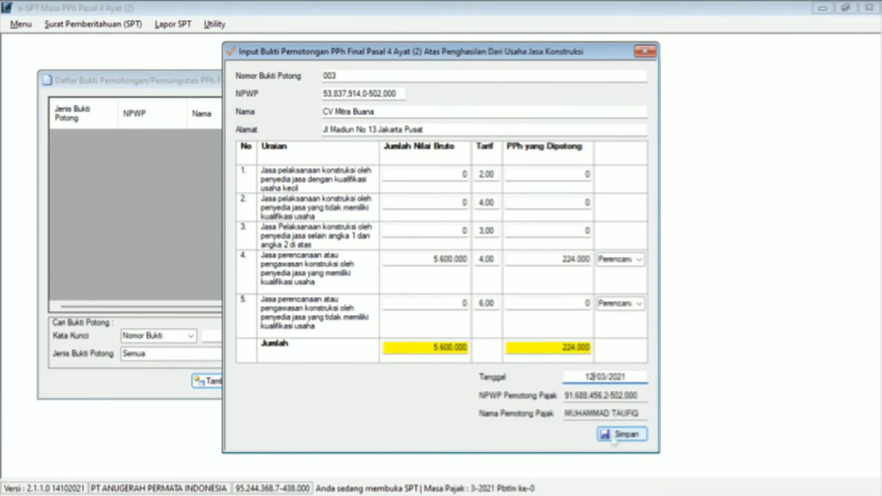
left_click(615, 436)
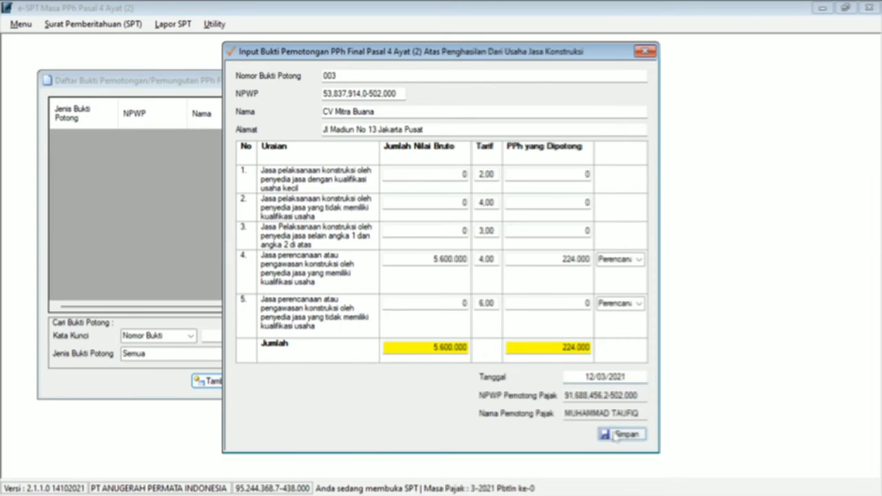
Step: Dismiss the save notice and start a new SSP record with deposit type 409
left_click(489, 308)
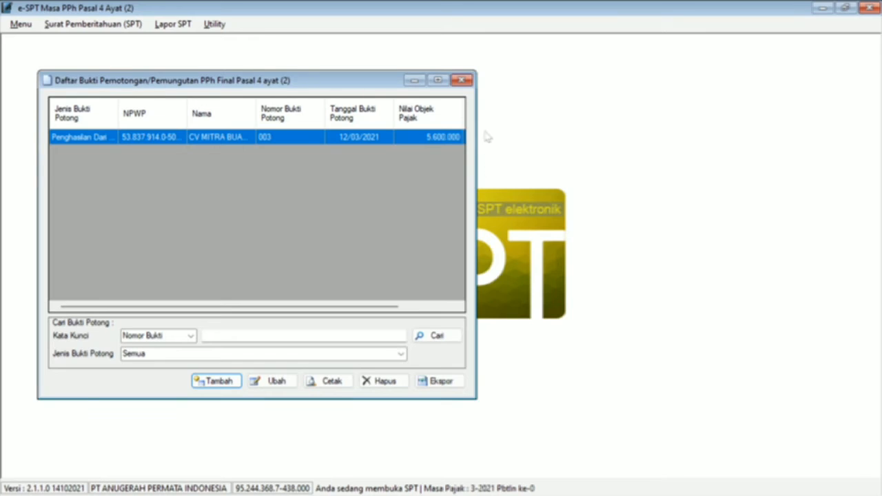
left_click(461, 81)
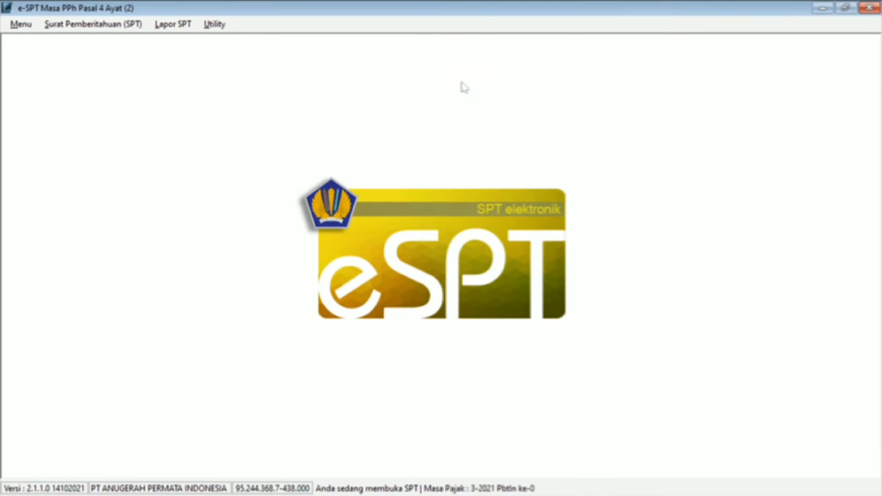
left_click(185, 31)
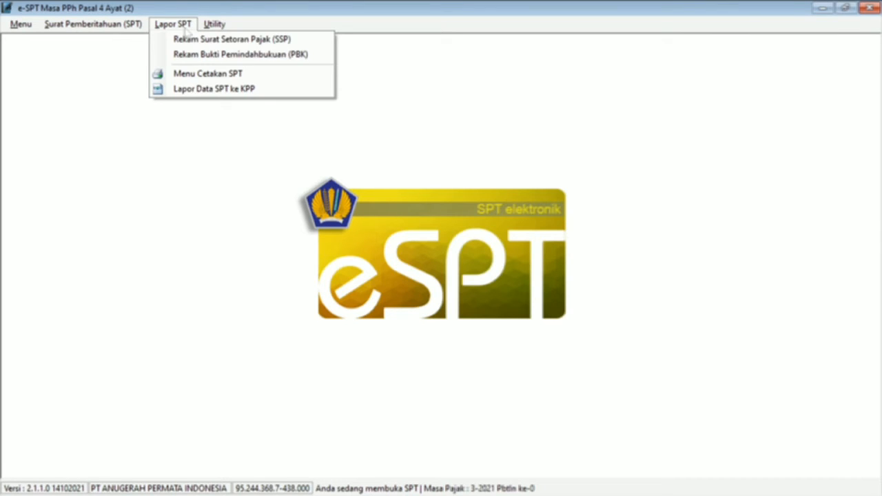
left_click(198, 39)
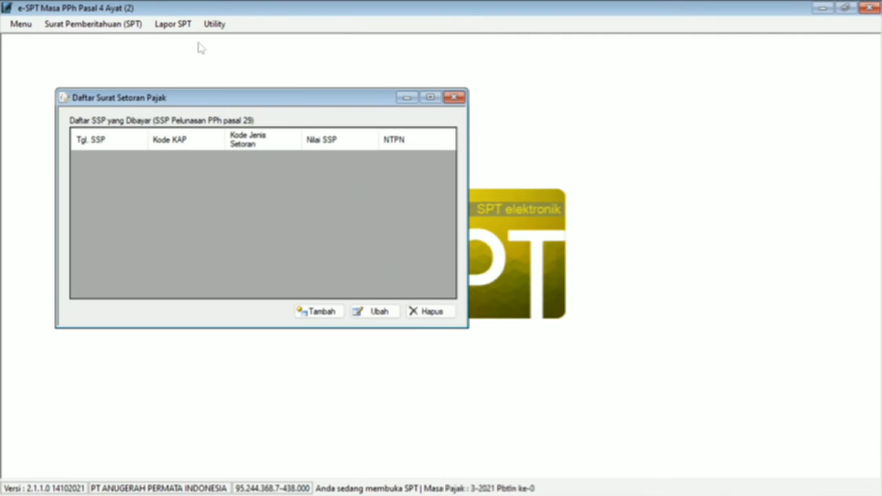
left_click(313, 312)
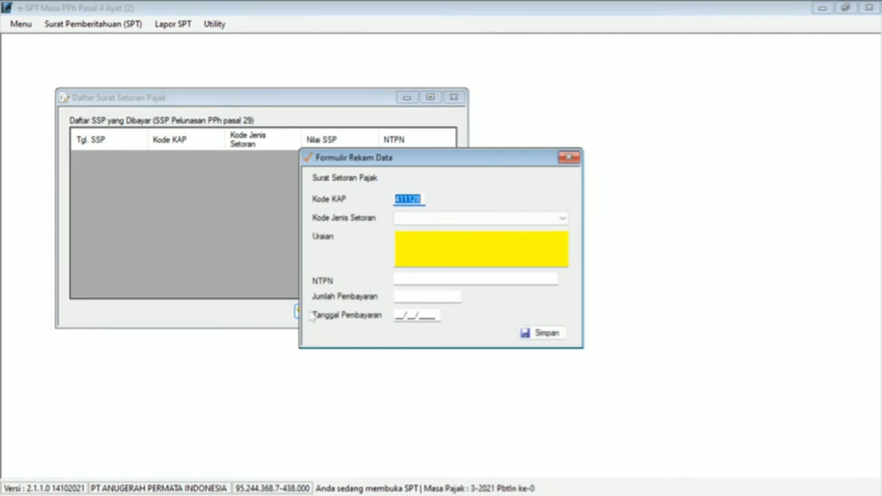
left_click(412, 220)
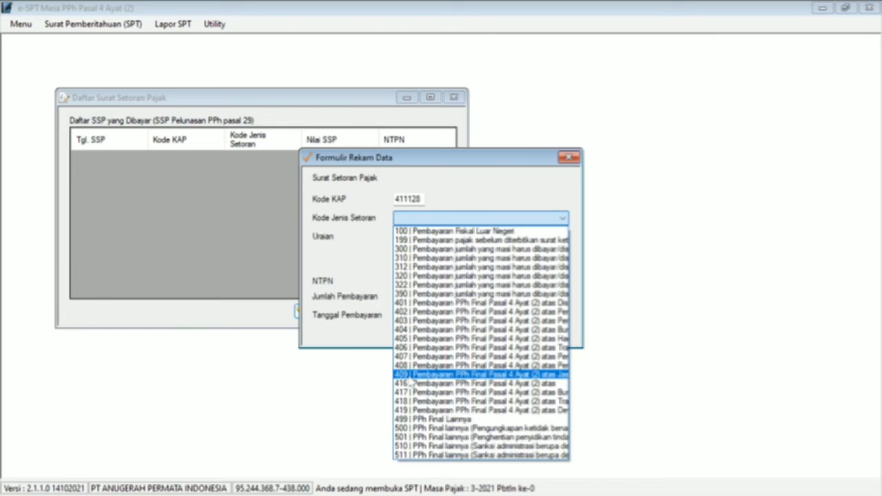
left_click(409, 376)
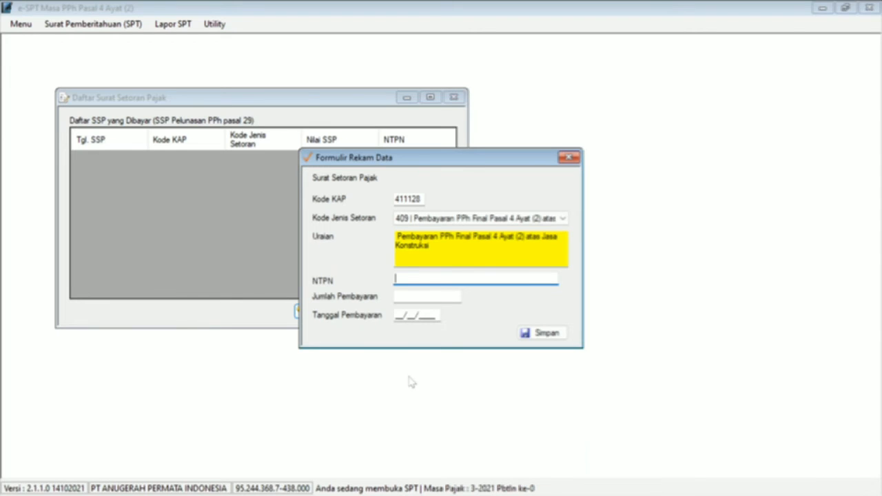
Step: Copy the NTPN from the Word document into the payment record
key("alt+Tab")
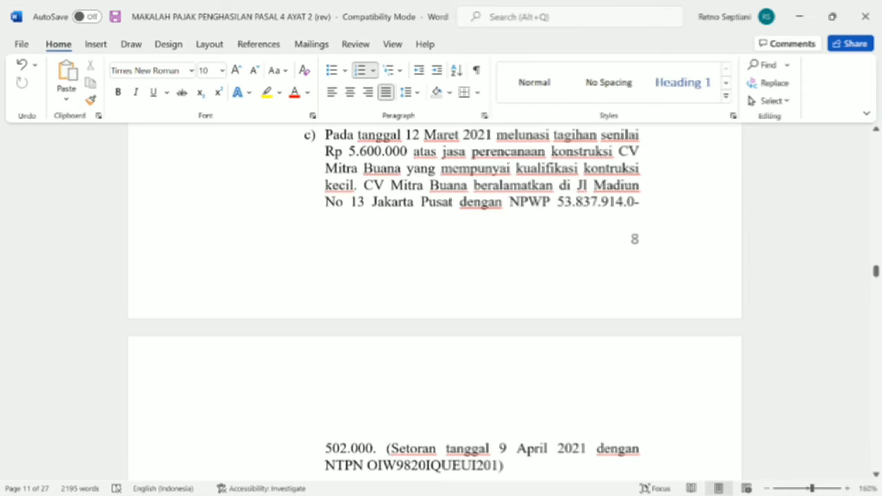
left_click_drag(366, 466, 504, 466)
key("ctrl+c")
key("alt+Tab")
key("ctrl+v")
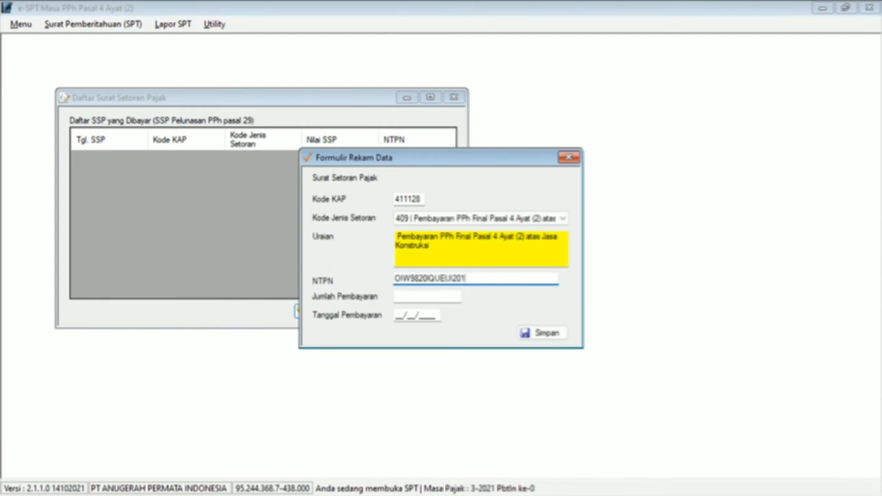
Step: Enter 224000 paid on 09/04/2021 and save the payment record
key("Tab")
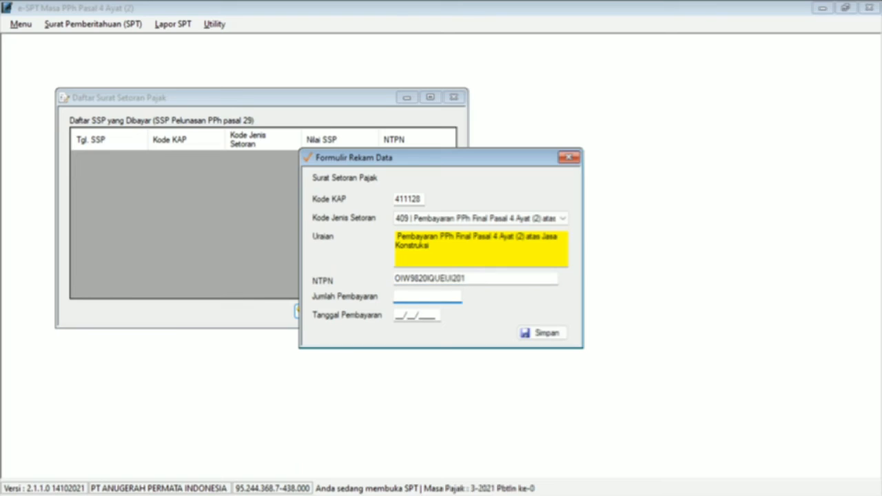
type("2240000")
key("alt+Tab")
key("alt+Tab")
type("09/04/2021")
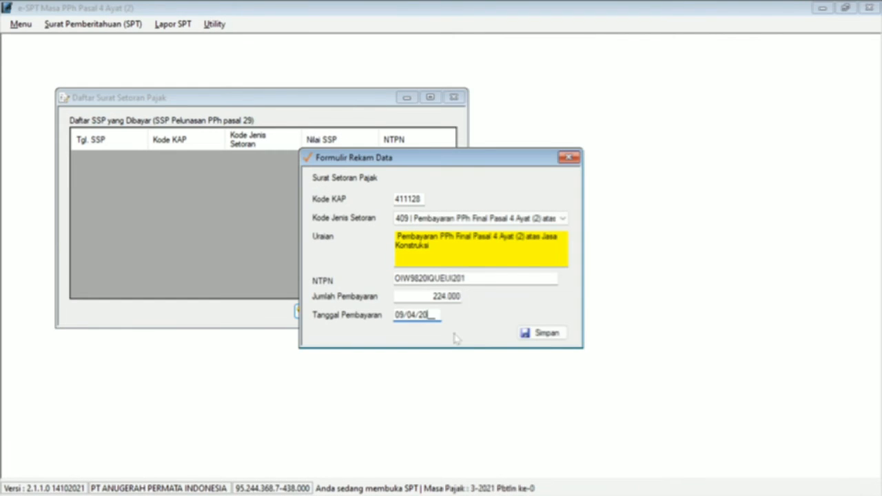
left_click(539, 340)
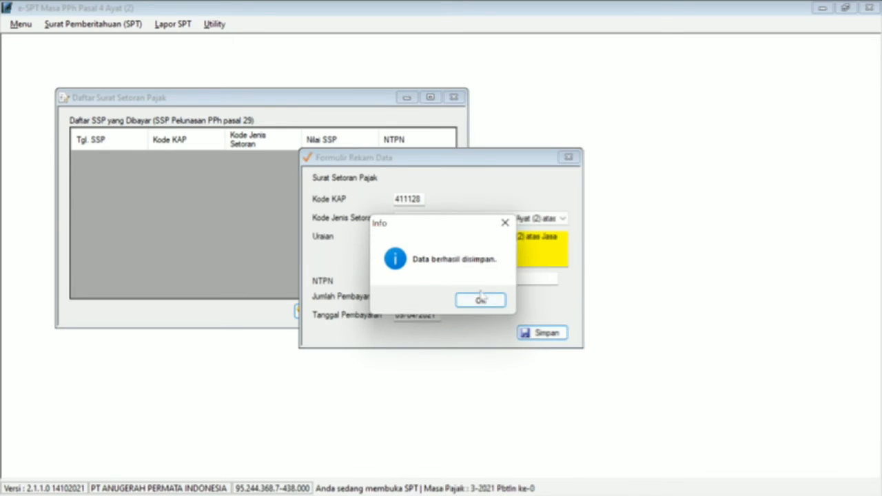
left_click(480, 299)
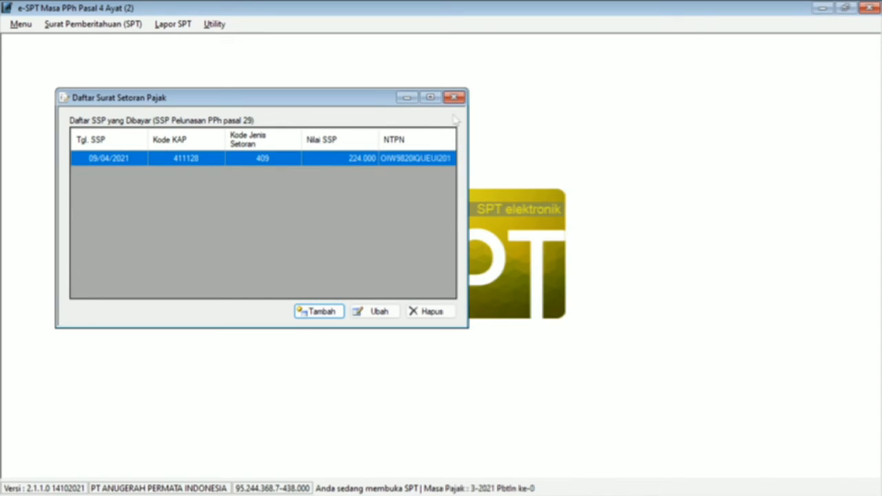
Step: Close the Daftar Surat Setoran Pajak list and review the June dividend transaction in Word
left_click(454, 98)
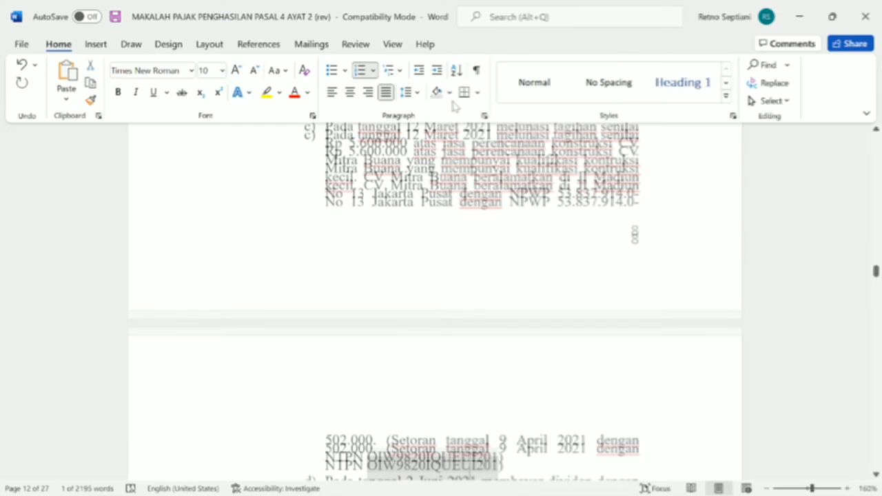
key("Down")
key("Down")
key("Down")
key("Down")
key("Down")
key("Down")
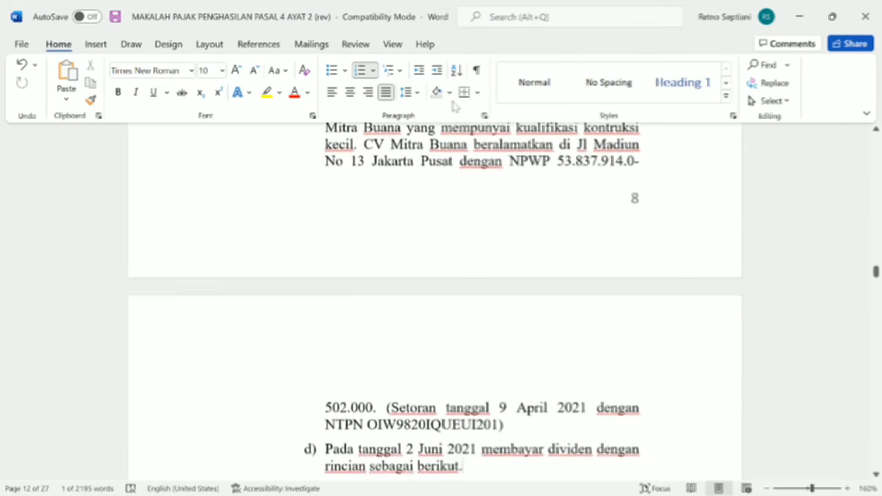
key("Down")
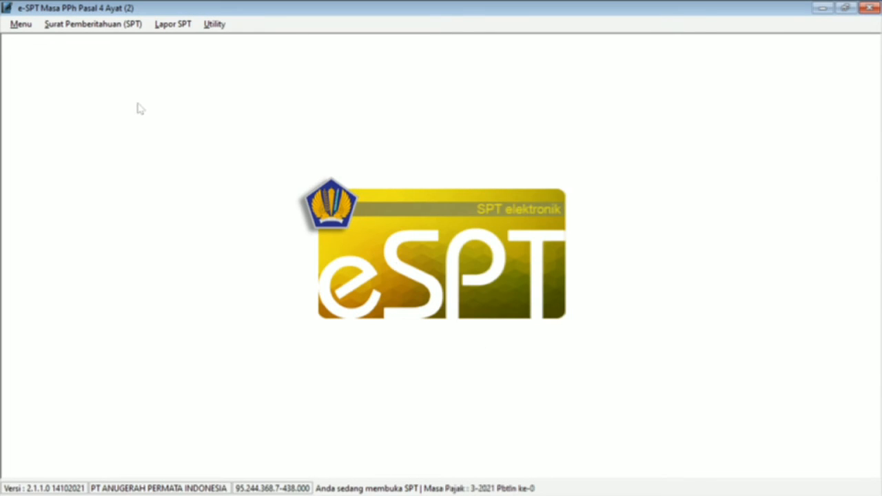
Step: Create a new SPT for tax year 2021, period 6 - Juni, correction 0
left_click(118, 24)
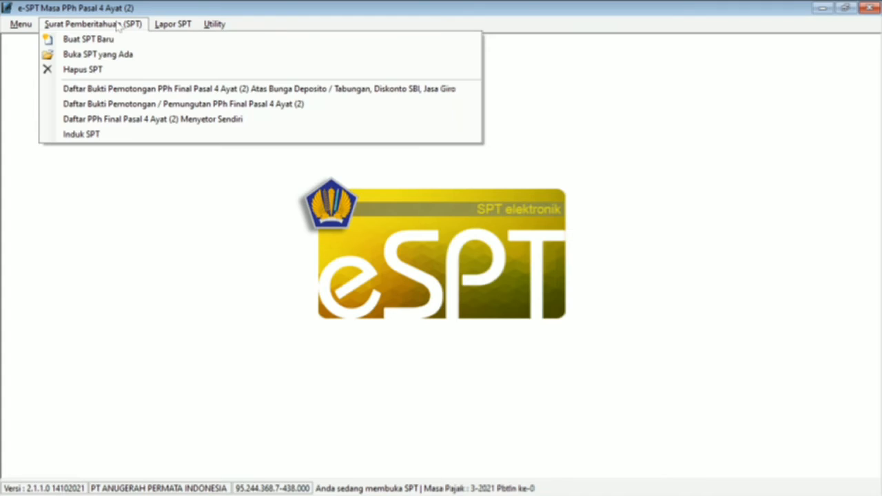
left_click(110, 39)
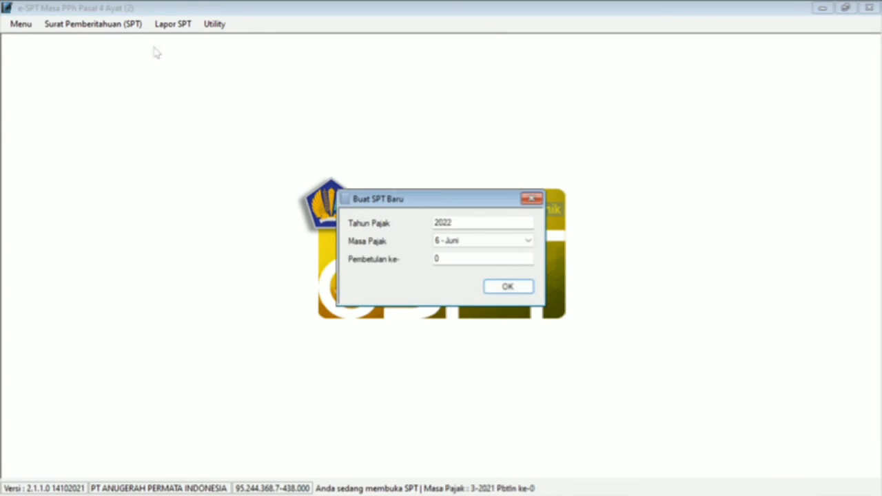
left_click(453, 223)
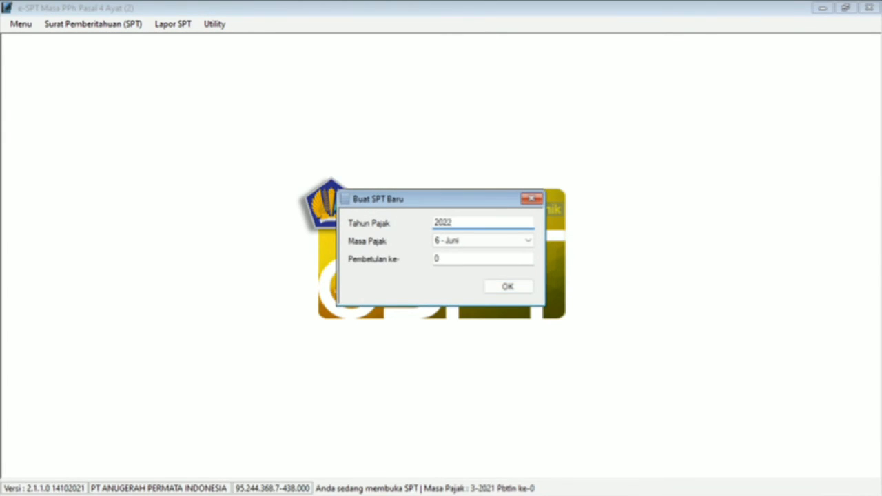
key("BackSpace")
type("1")
left_click(458, 242)
left_click(457, 244)
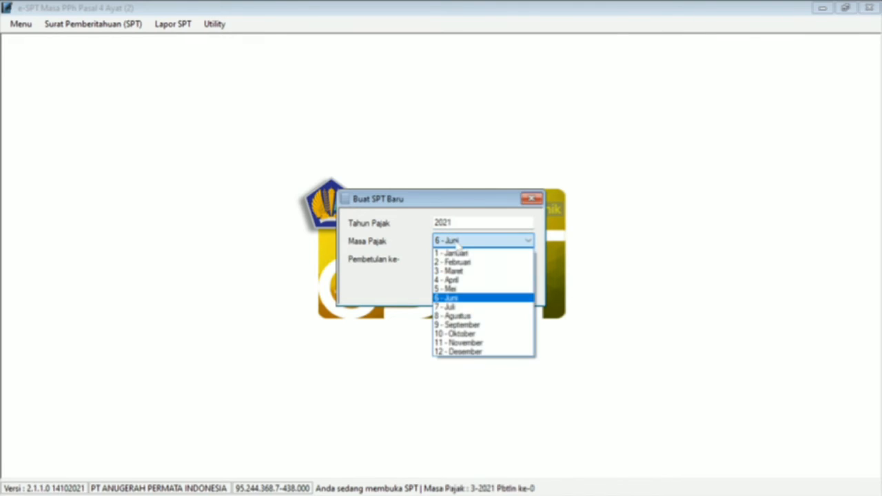
left_click(462, 298)
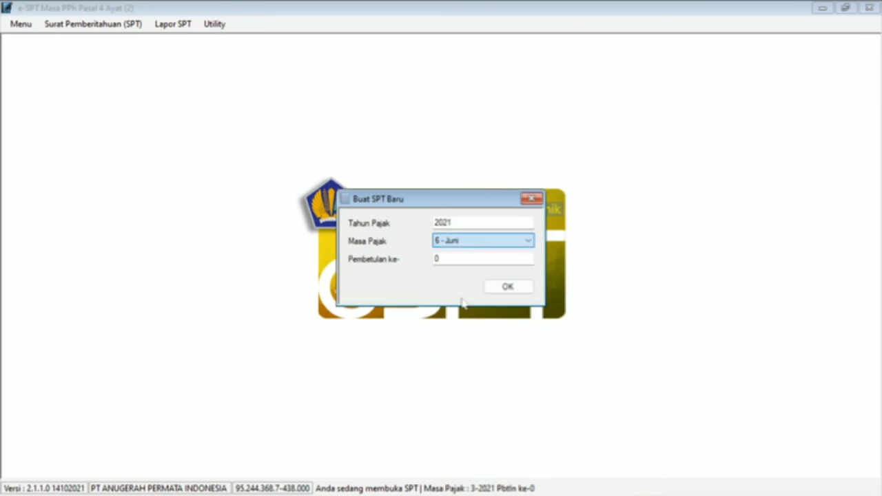
left_click(501, 290)
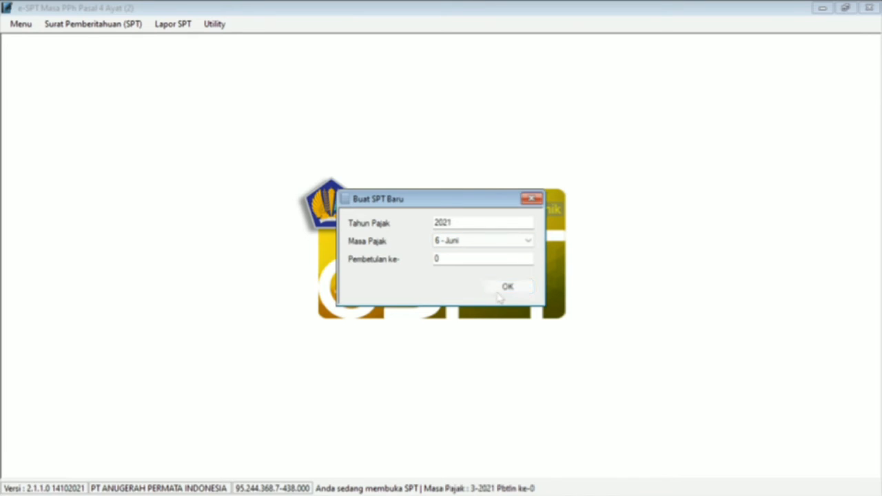
left_click(488, 304)
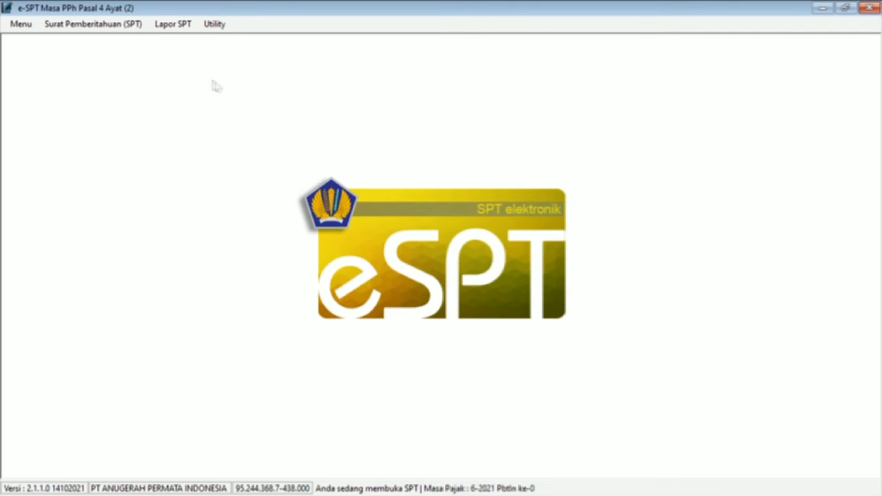
left_click(115, 33)
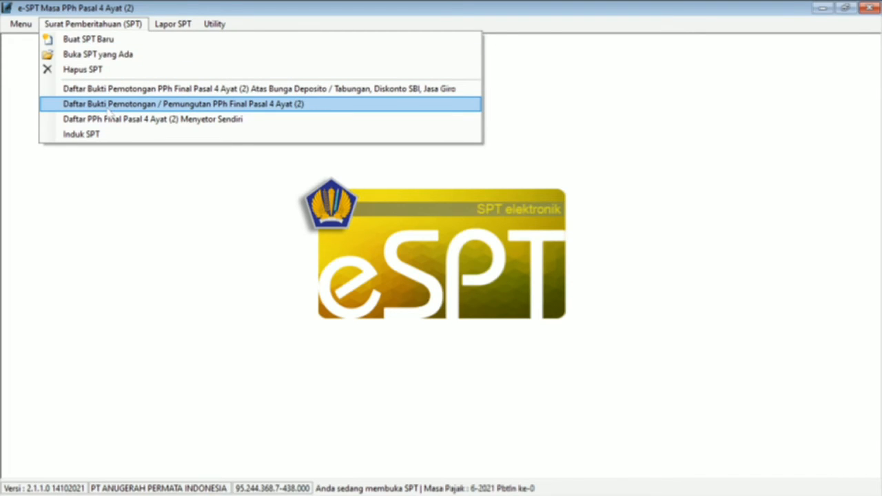
Step: Start a new dividend withholding slip numbered 004
left_click(108, 105)
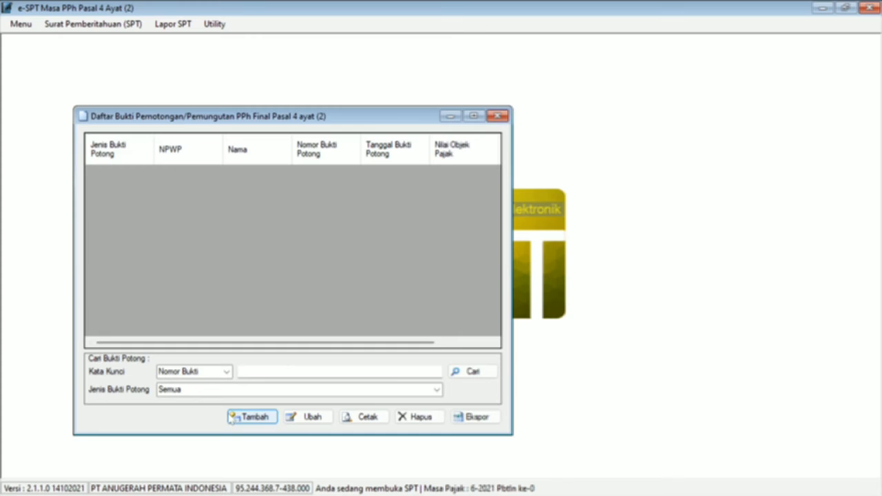
left_click(245, 419)
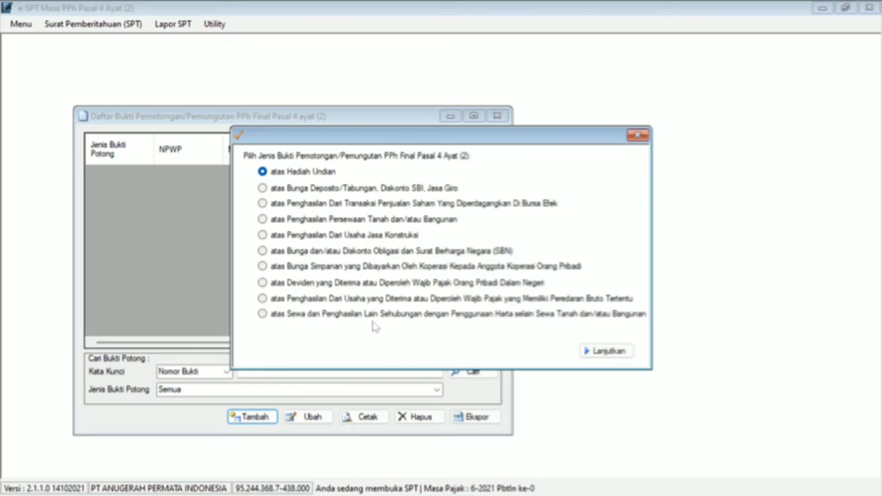
left_click(417, 285)
left_click(596, 351)
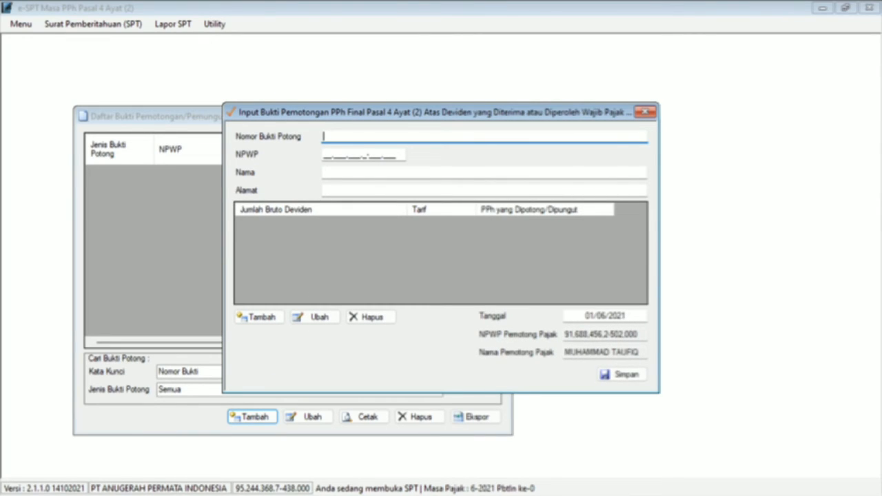
type("004")
key("Tab")
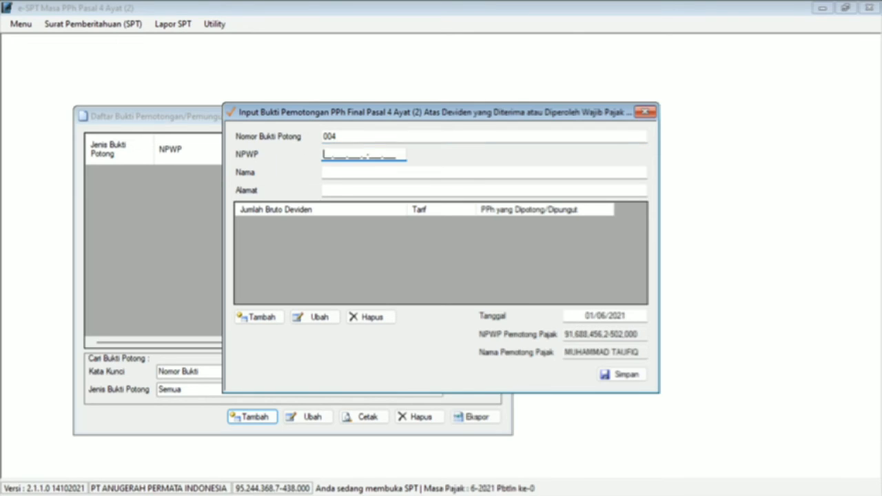
Step: Enter the recipient's NPWP, reading it from the Word table
key("alt+Tab")
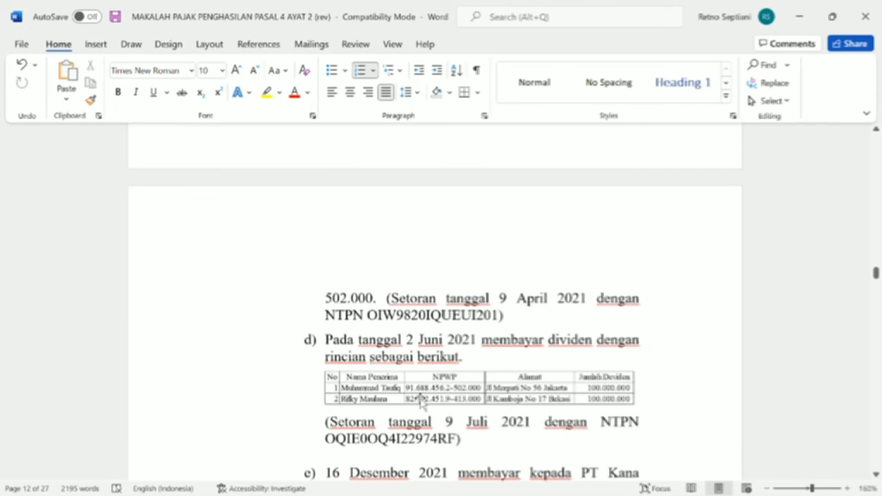
key("alt+Tab")
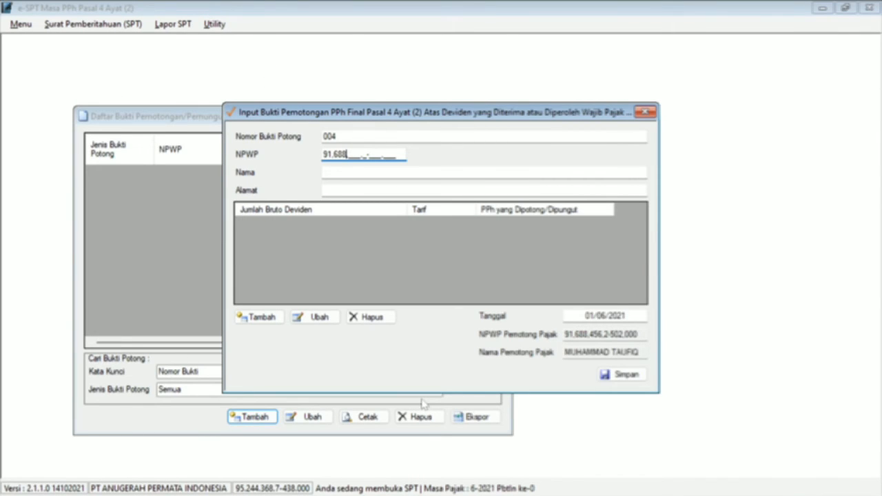
key("alt+Tab")
key("alt+Tab")
key("alt+Tab")
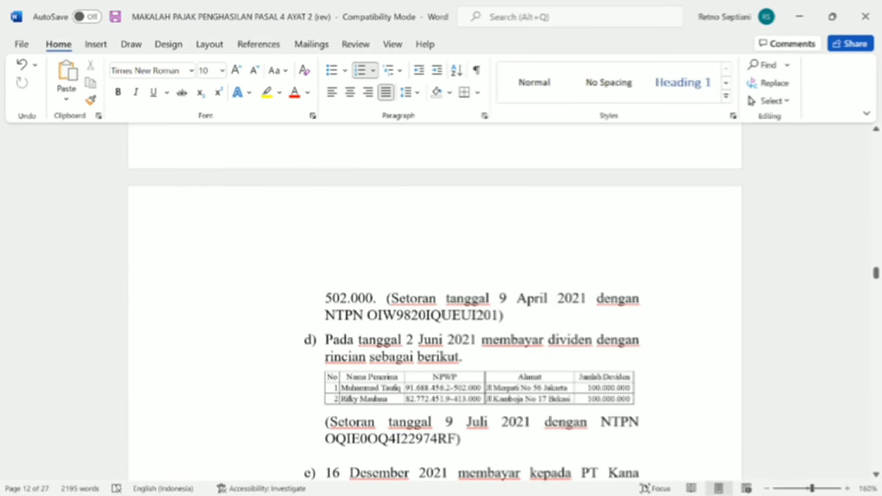
key("alt+Tab")
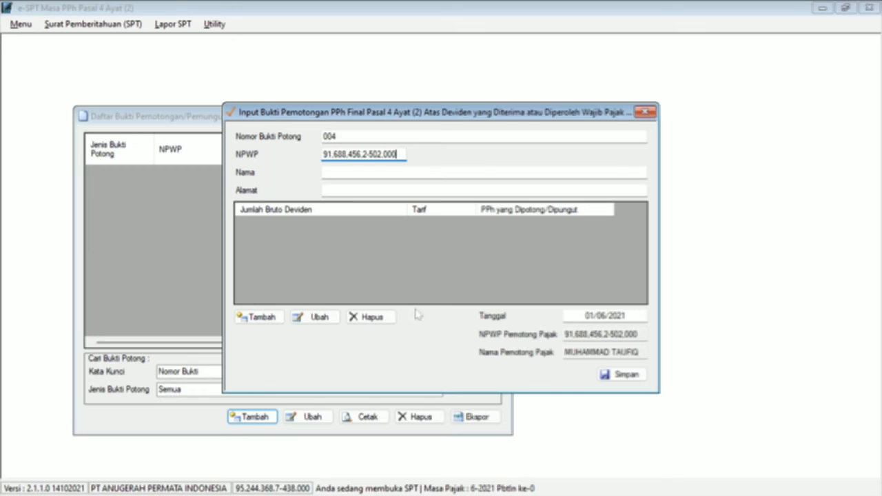
Step: Fill in the recipient's full name and address from the case document
key("alt+Tab")
key("alt+Tab")
key("Tab")
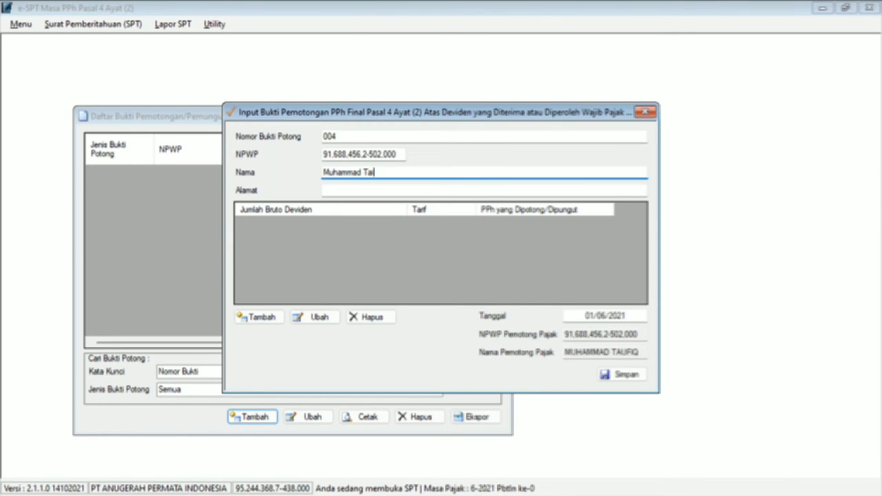
key("Tab")
key("alt+Tab")
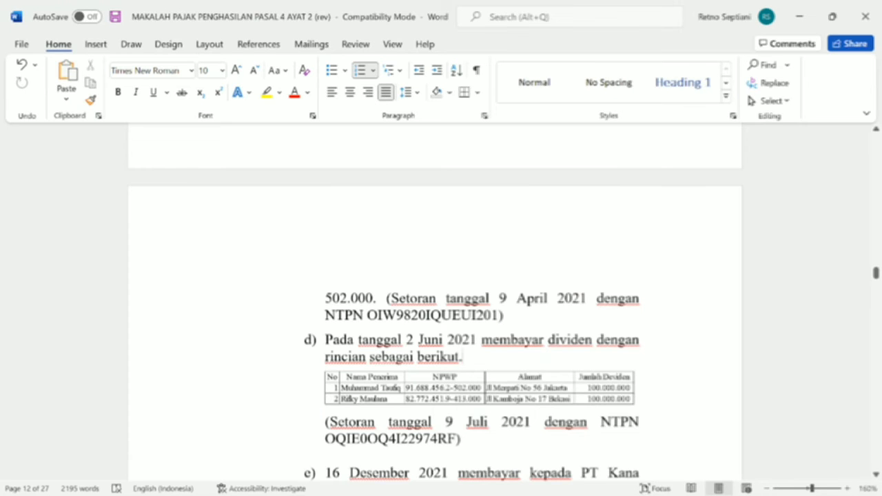
key("alt+Tab")
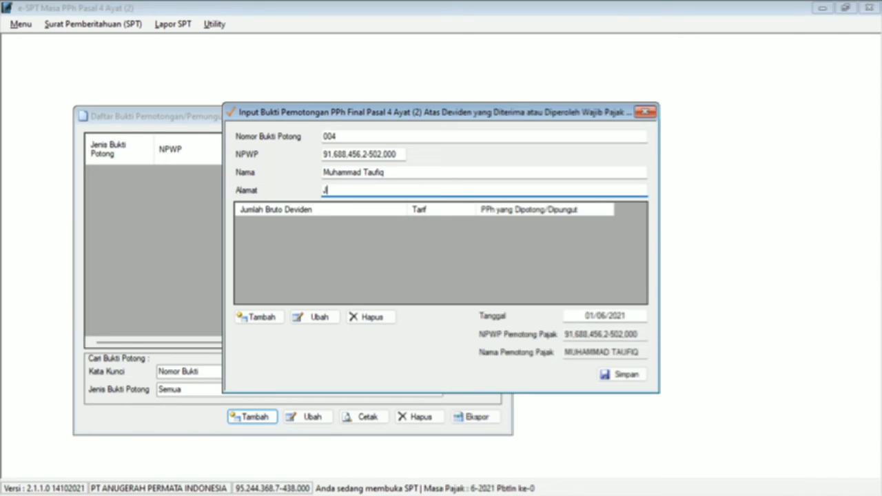
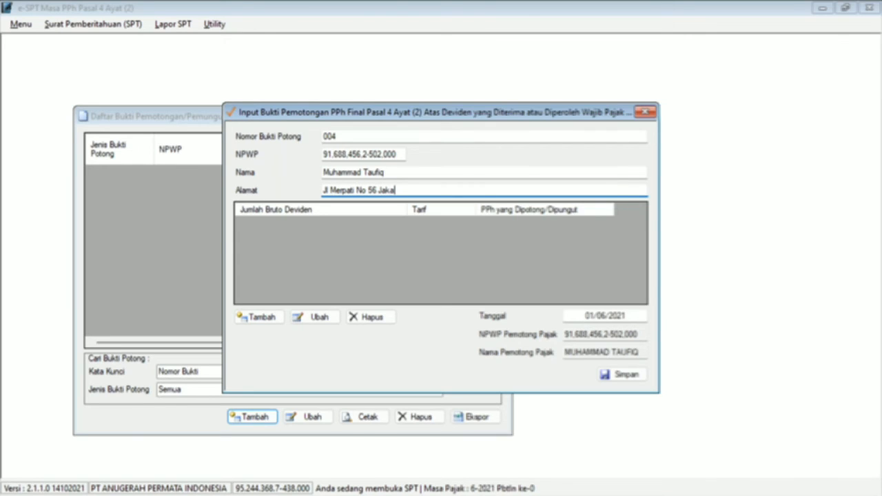
Step: Add a gross dividend line of 100.000.000, computing the 10,00 rate tax
left_click(268, 323)
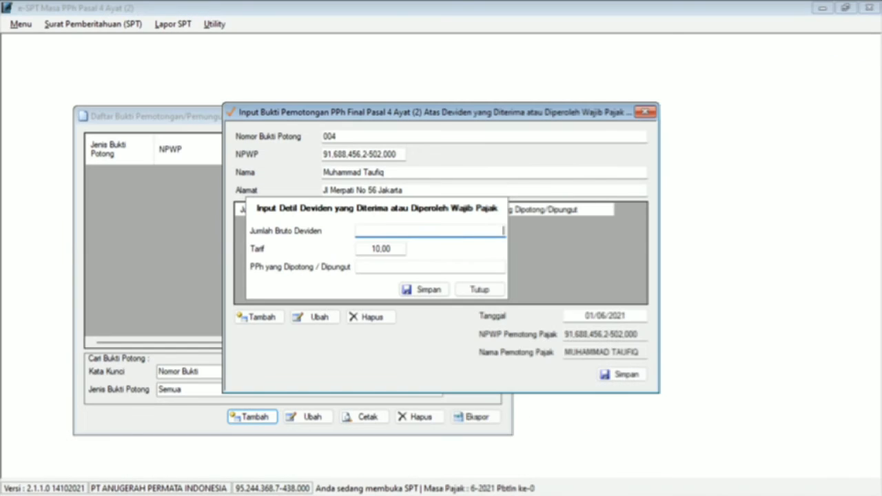
type("100.000.000")
key("Tab")
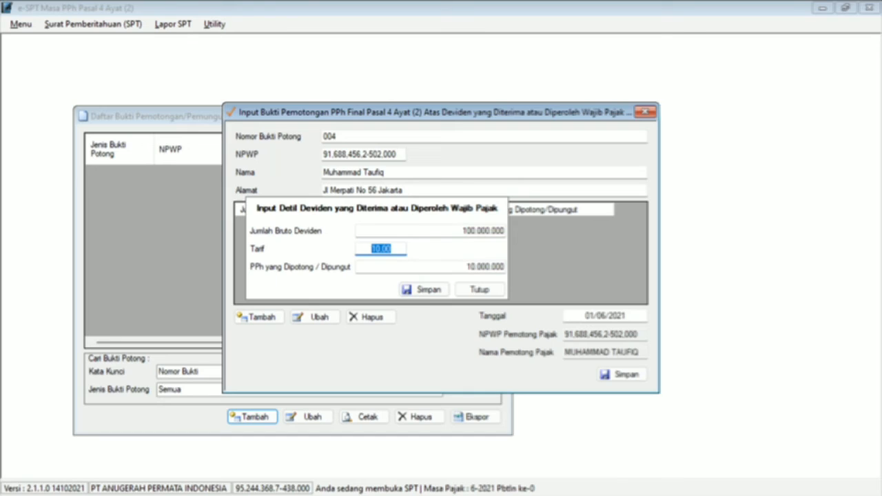
left_click(422, 290)
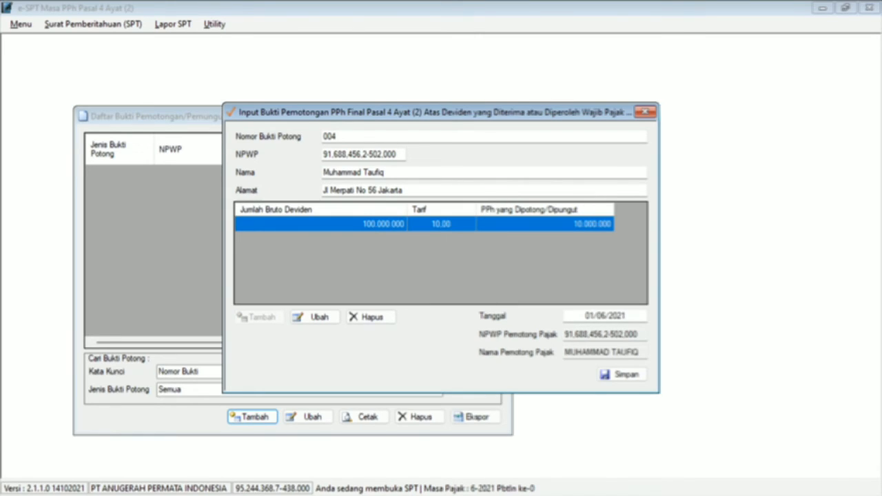
Step: Date the slip 02/06/2021 and save it
left_click(594, 316)
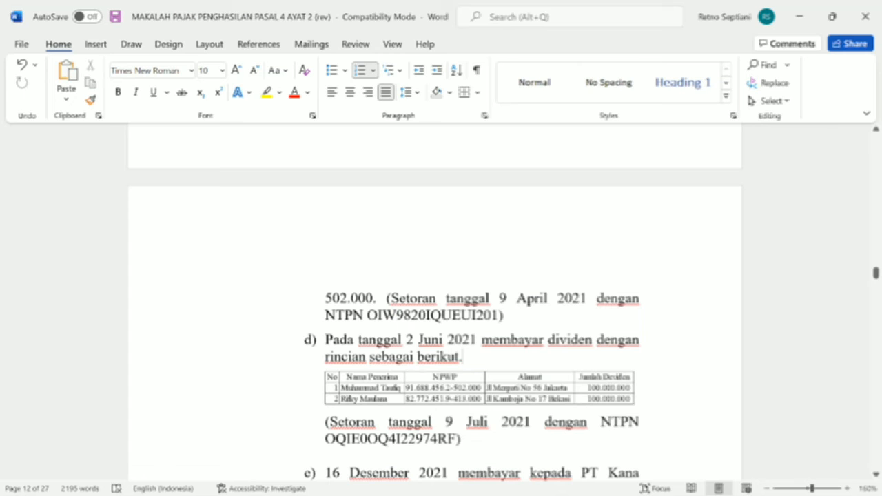
key("alt+Tab")
key("BackSpace")
type("2/06/2021")
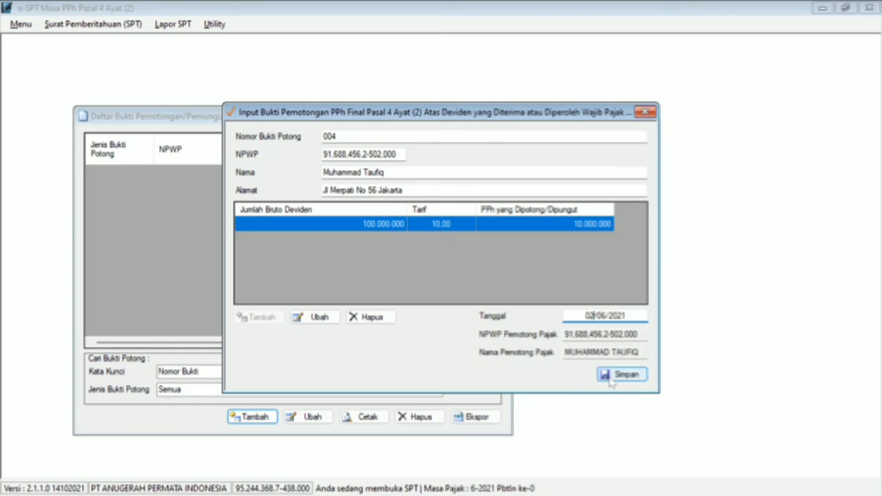
left_click(609, 379)
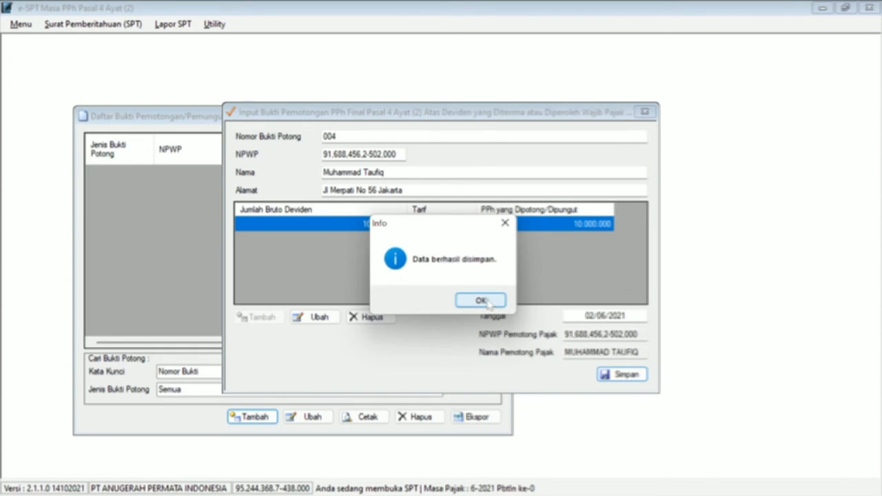
left_click(482, 301)
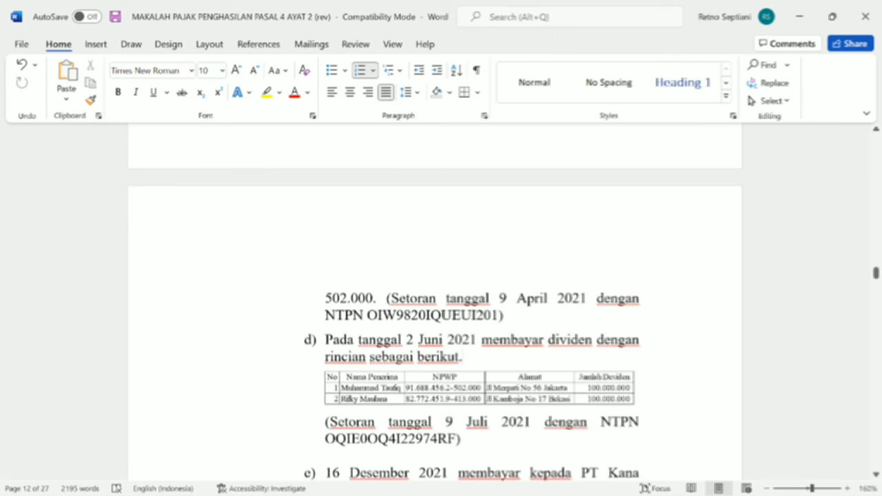
key("alt+Tab")
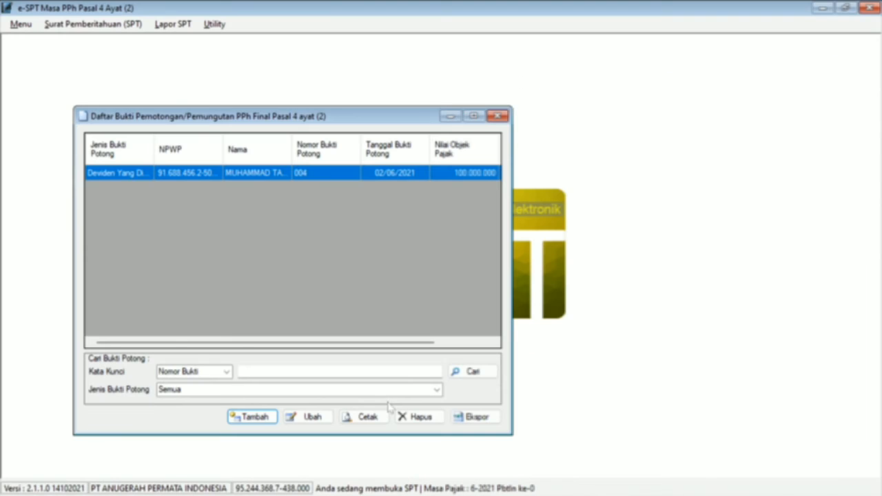
Step: Start a new dividend withholding slip for a domestic individual, numbered 005
left_click(252, 417)
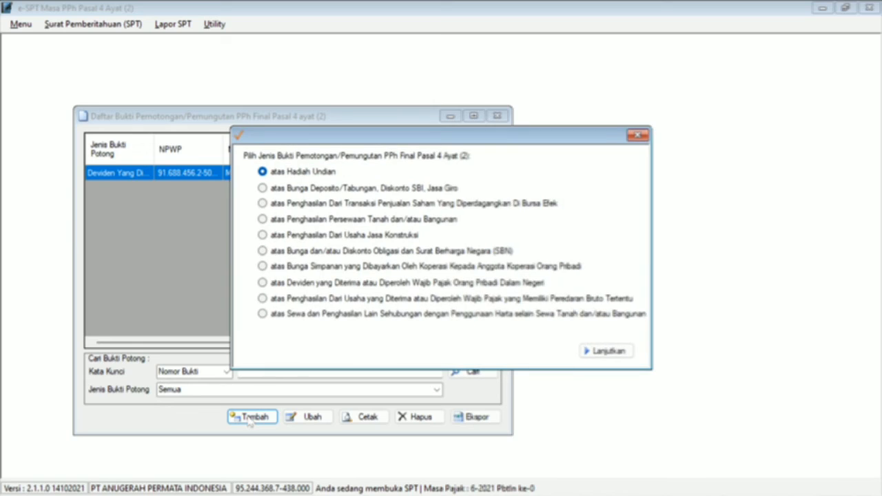
left_click(292, 289)
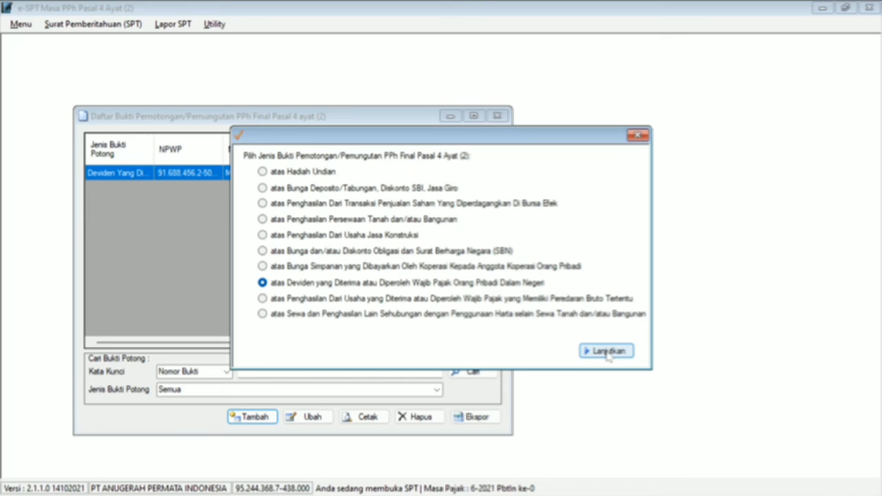
left_click(607, 353)
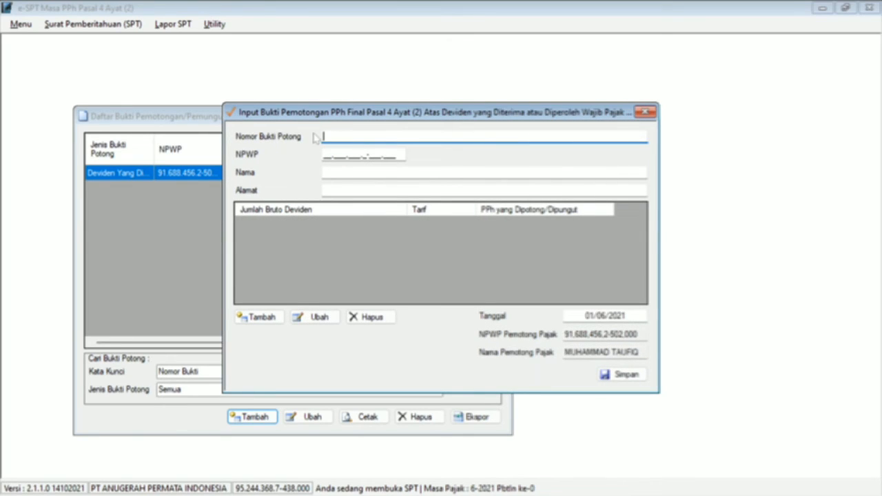
type("005")
Step: Enter the second shareholder's NPWP from the case document
left_click(326, 155)
key("alt+Tab")
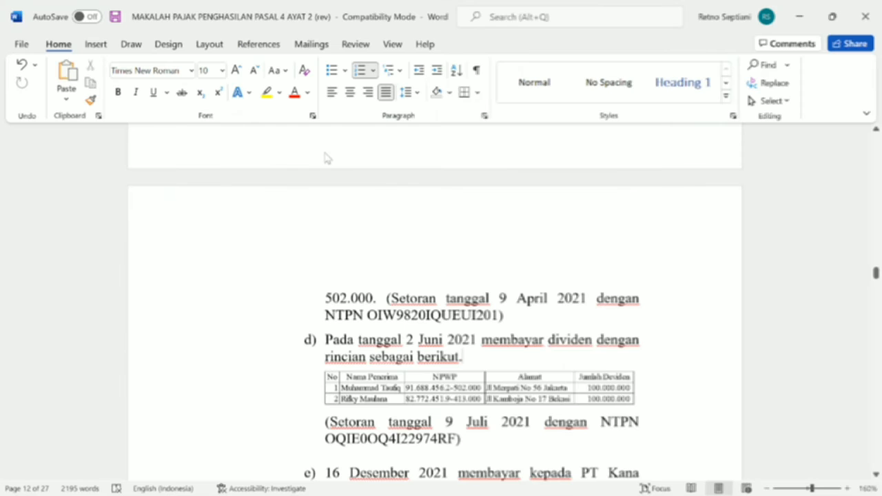
key("alt+Tab")
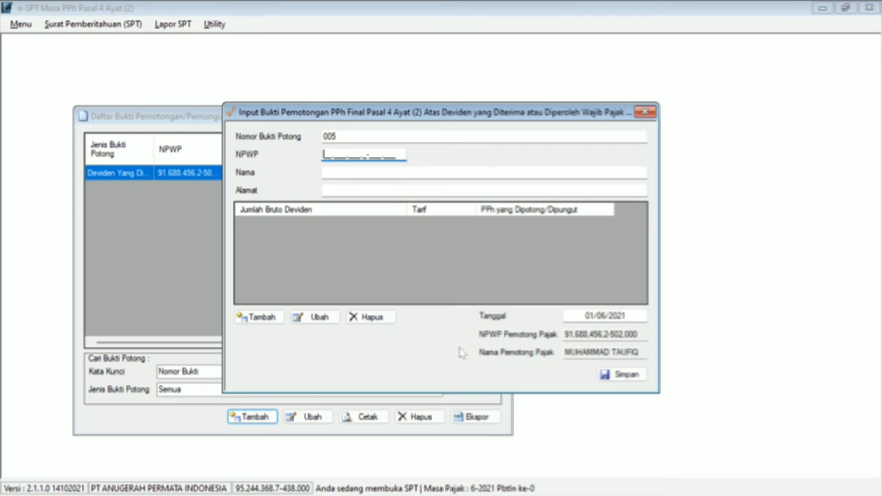
key("alt+Tab")
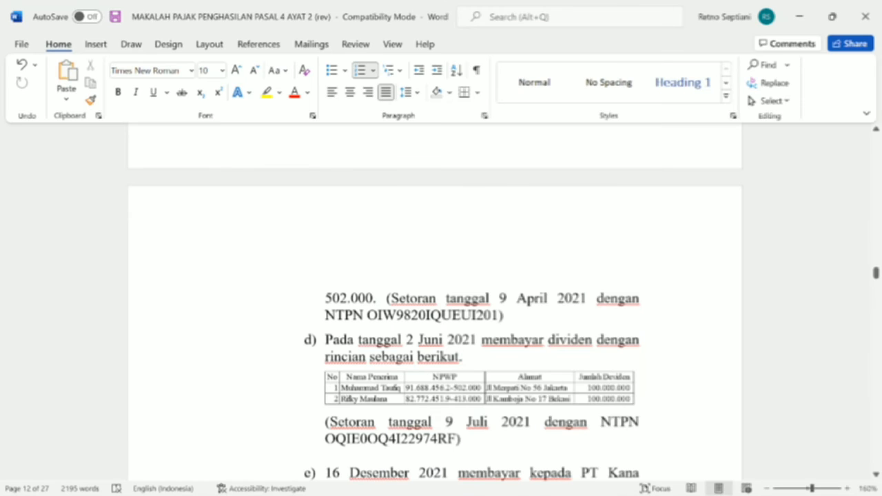
key("alt+Tab")
key("alt+Tab")
key("alt+Tab")
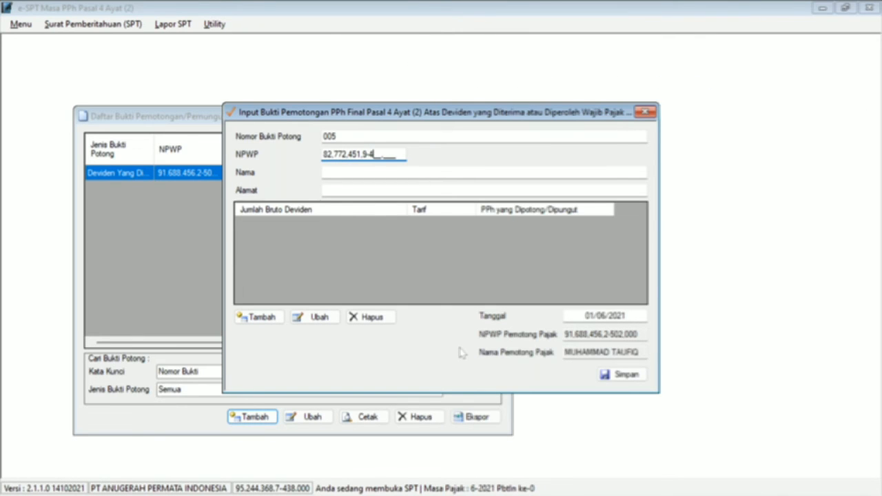
Step: Fill in the shareholder's full name and home address
key("Tab")
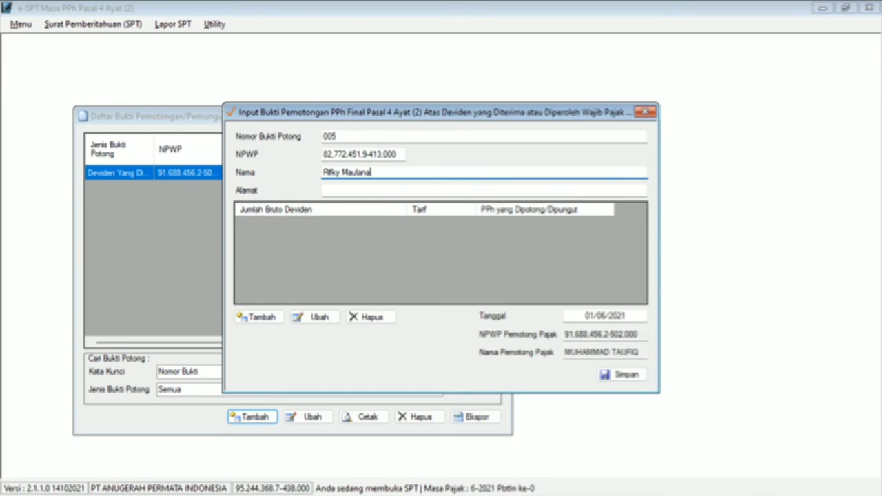
key("Tab")
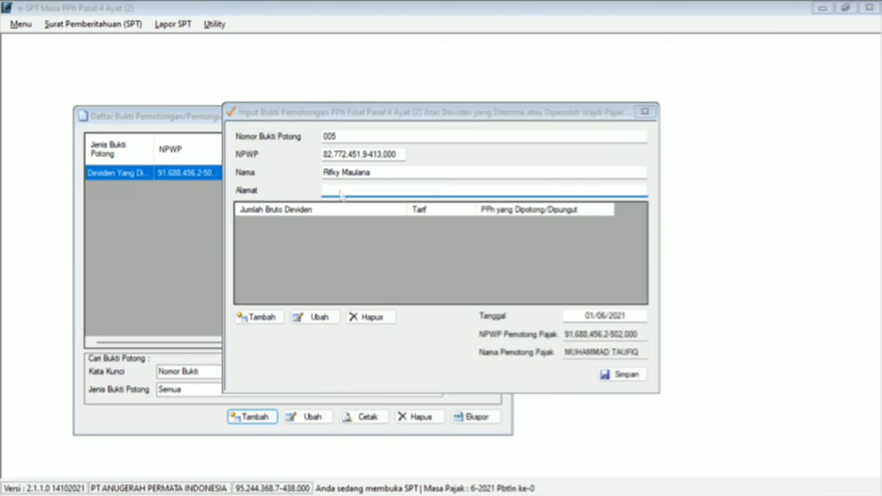
key("alt+Tab")
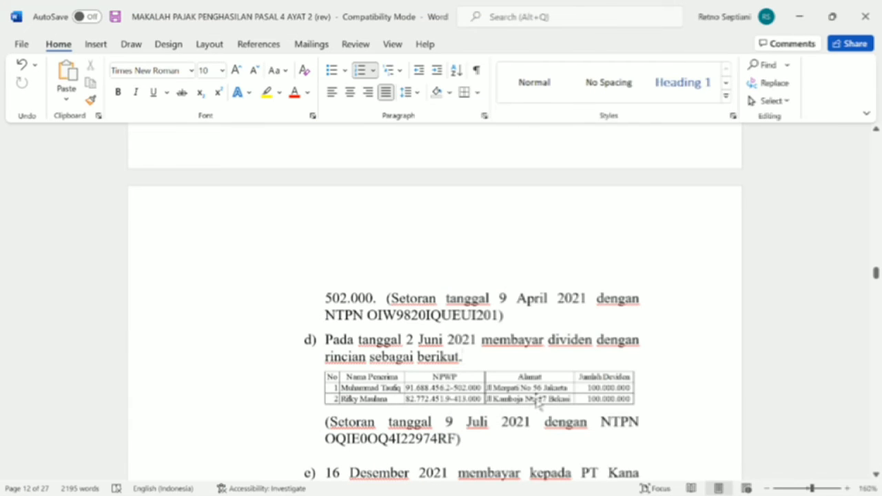
key("alt+Tab")
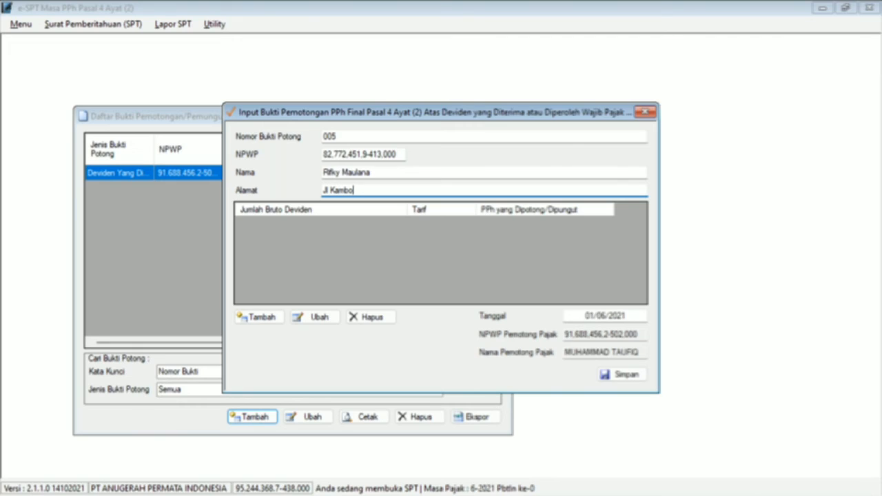
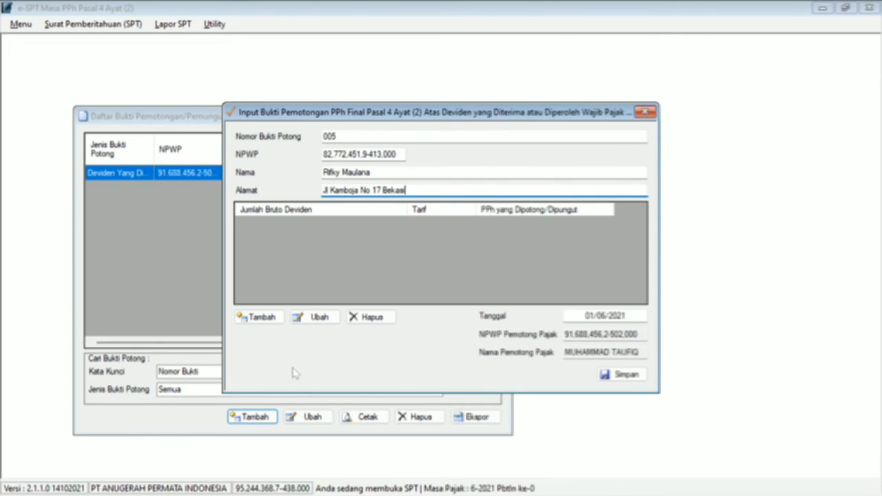
Step: Add the 100.000.000 dividend line (10.000.000 tax), date the slip 02/06/2021, and save it
left_click(259, 317)
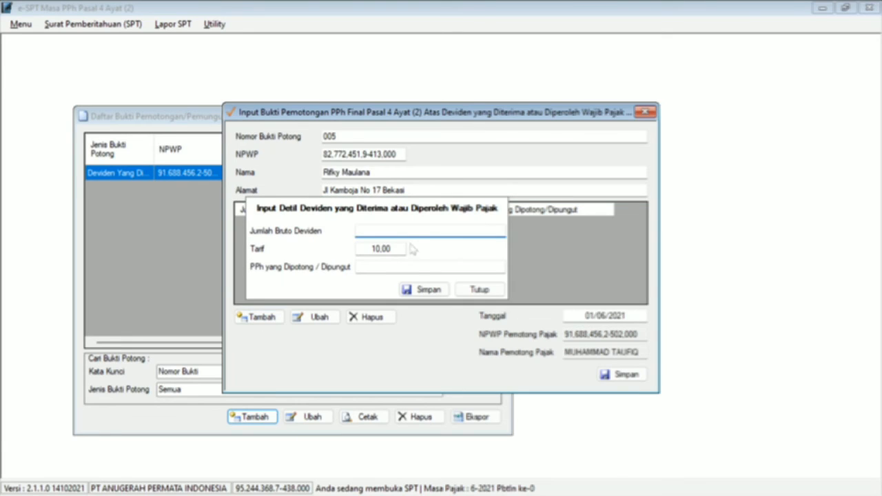
type("100.000.")
type("000")
key("Tab")
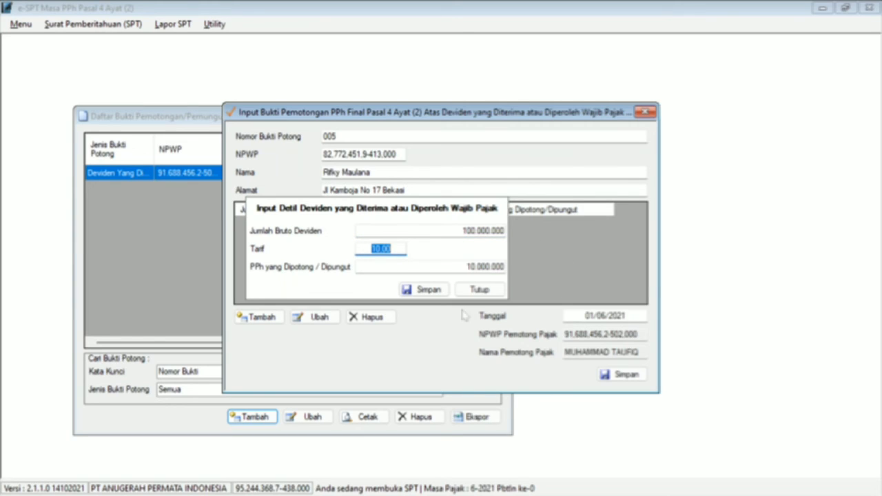
left_click(429, 290)
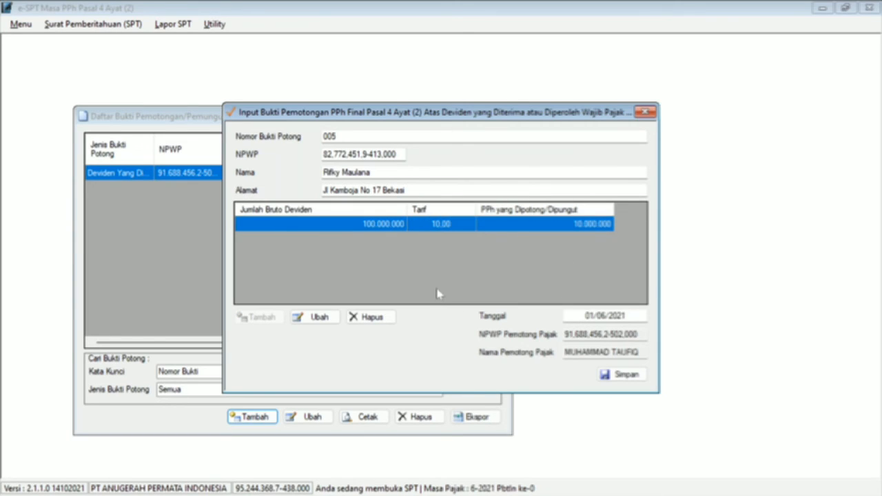
left_click(587, 316)
key("BackSpace")
type("2")
left_click(611, 381)
left_click(472, 297)
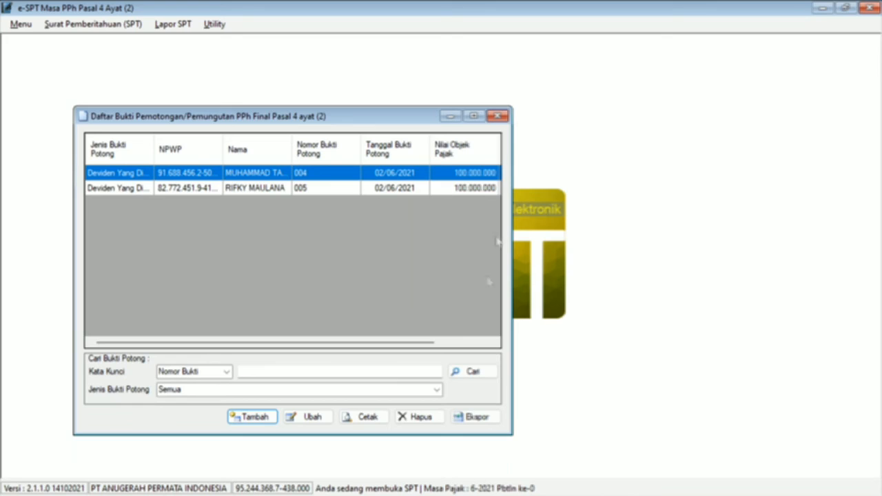
left_click(499, 115)
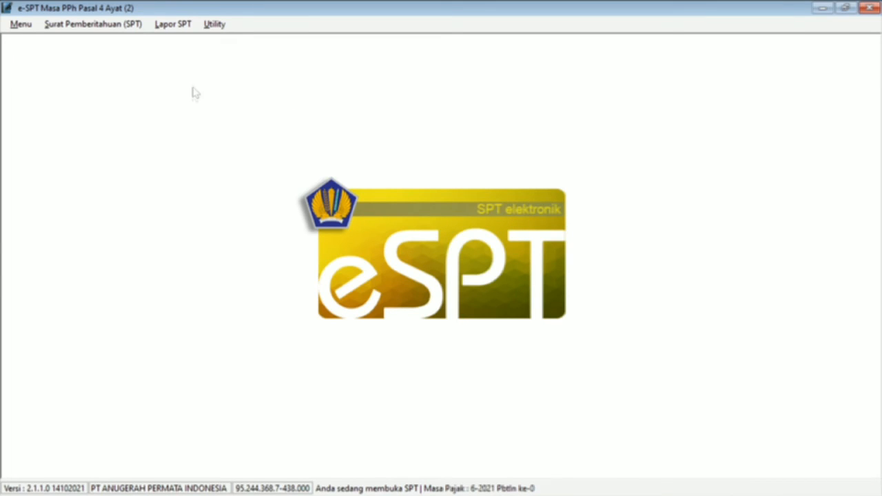
Step: Start a new tax payment slip with deposit type code 419 for domestic dividends
left_click(184, 31)
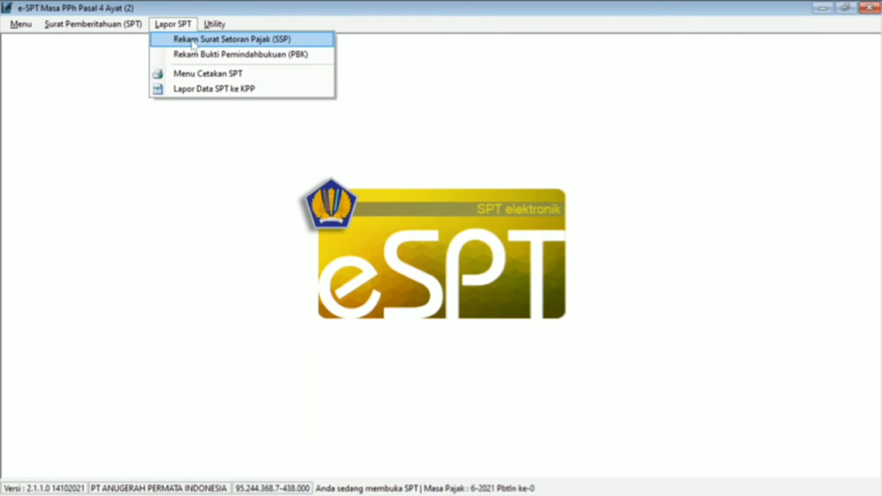
left_click(194, 40)
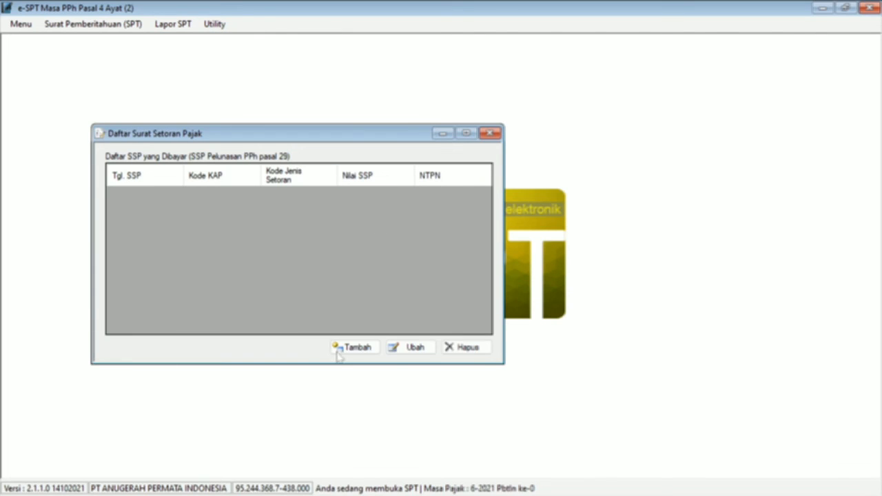
left_click(357, 350)
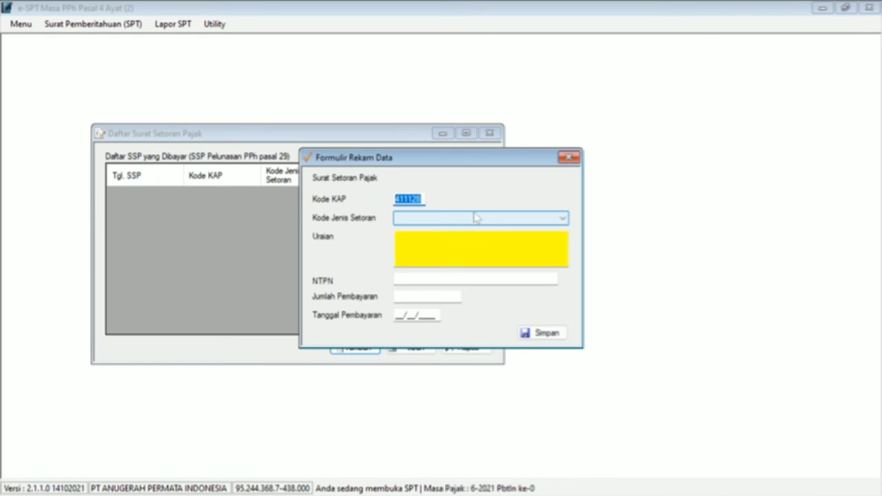
left_click(476, 218)
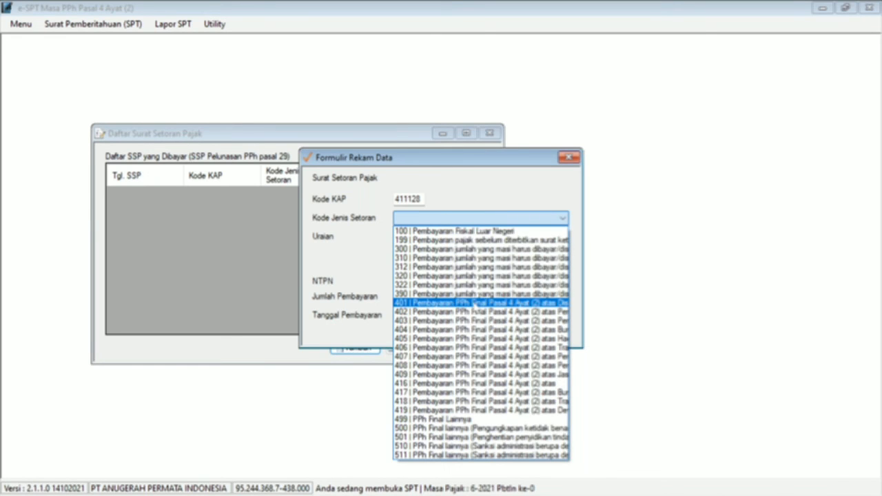
left_click(471, 410)
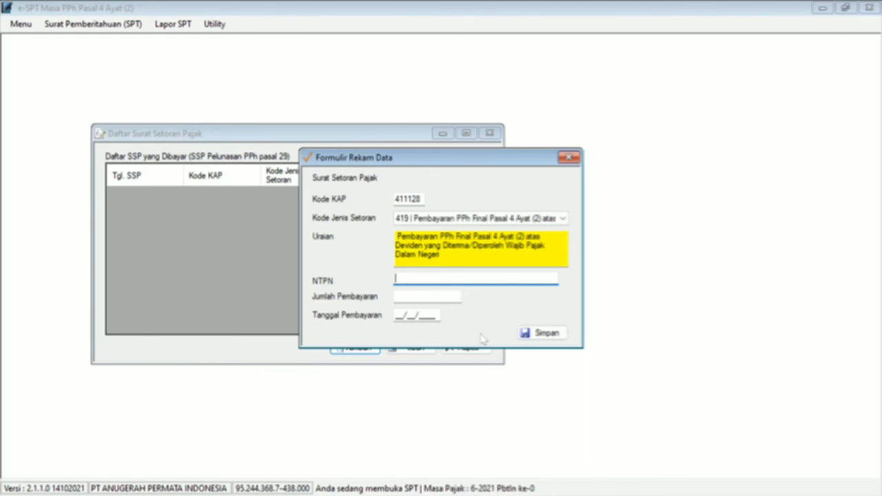
Step: Copy the July payment's NTPN from the case document into the payment slip
key("alt+Tab")
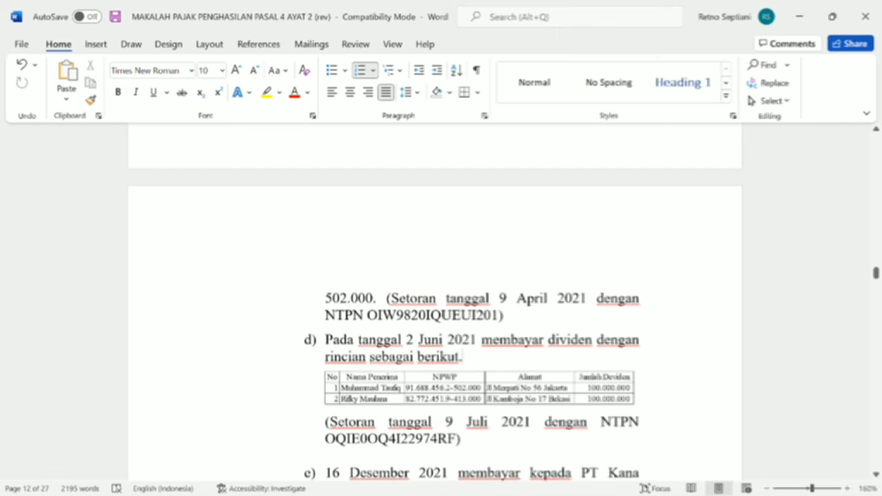
left_click(325, 439)
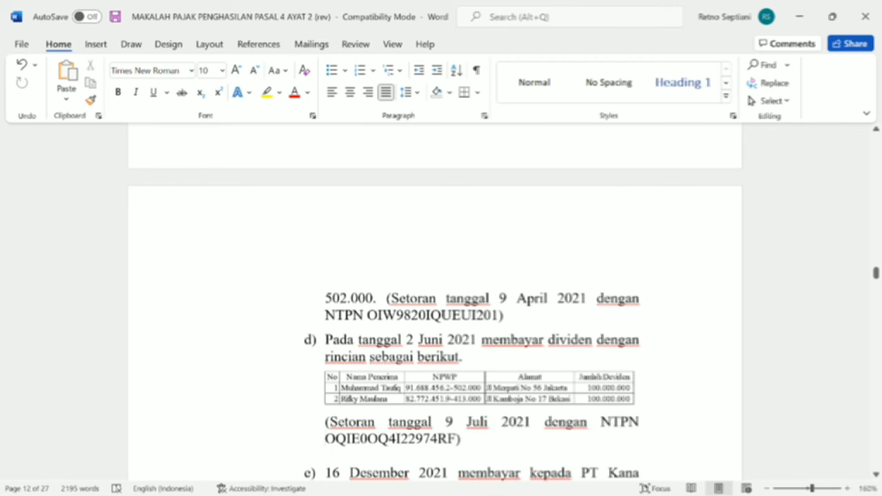
left_click_drag(461, 439, 326, 439)
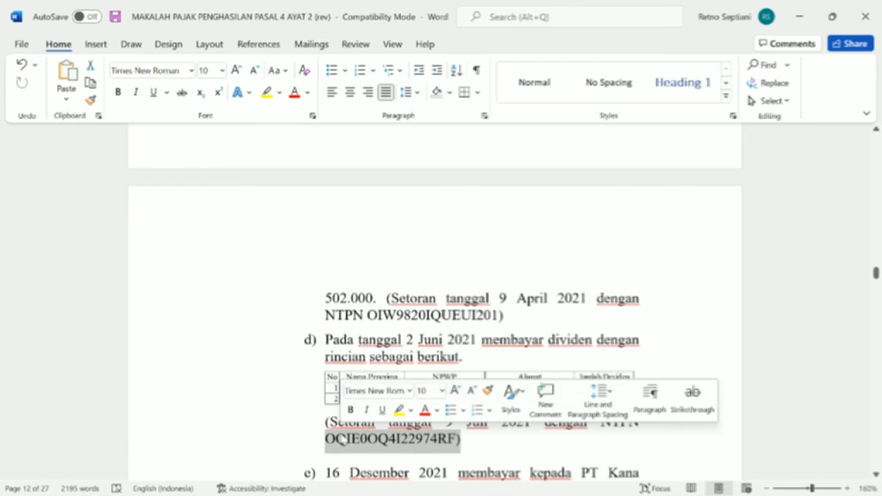
left_click(455, 441)
left_click_drag(455, 441, 325, 439)
key("ctrl+c")
key("alt+Tab")
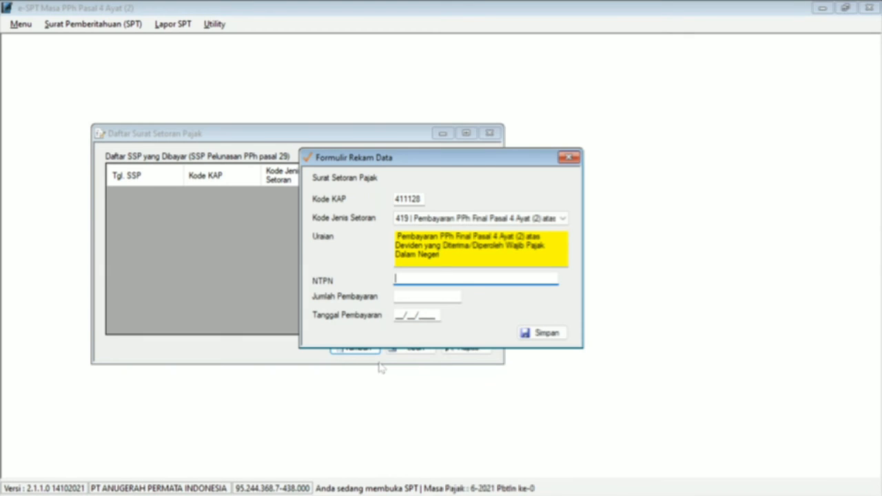
key("ctrl+v")
Step: Enter 20.000.000 paid on 09/07/2021, save the payment, and close the payment list
key("Tab")
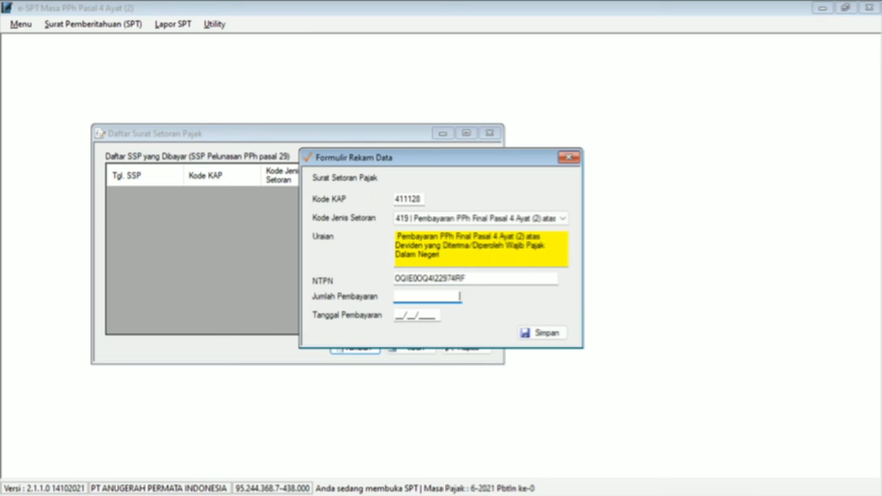
type("20.0")
type("00.000")
key("Tab")
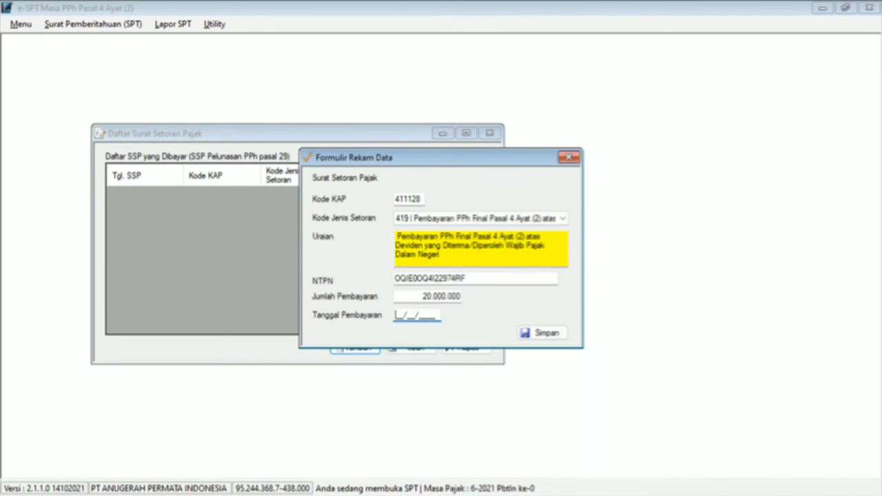
key("alt+Tab")
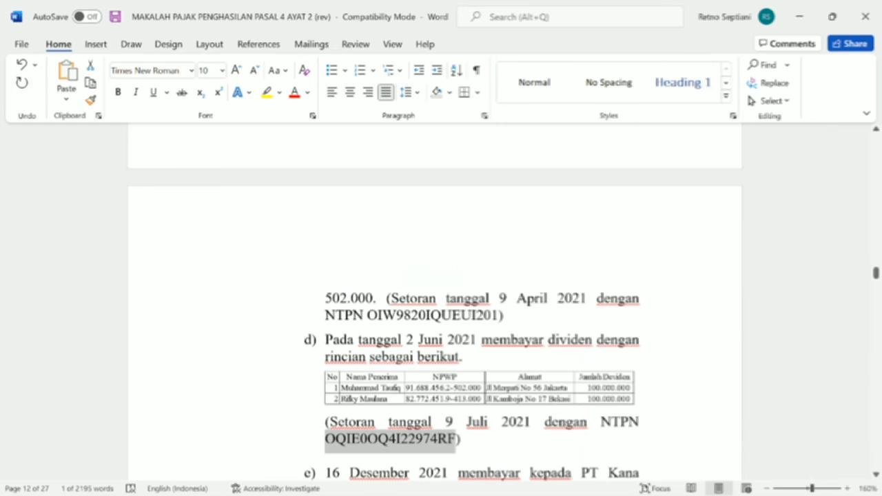
key("alt+Tab")
type("09/07/2021")
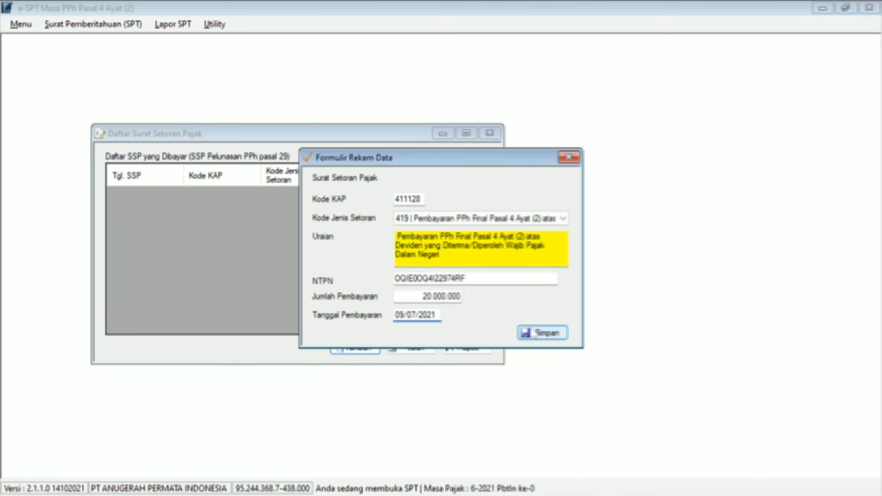
left_click(534, 333)
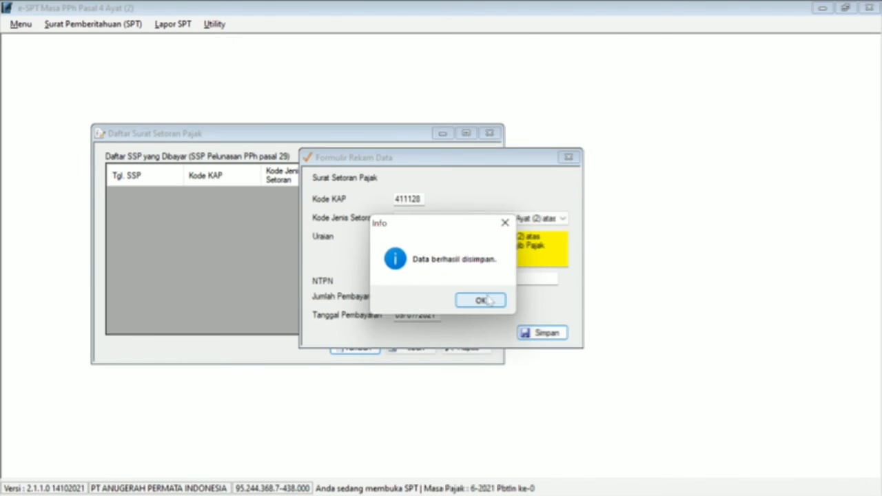
left_click(487, 301)
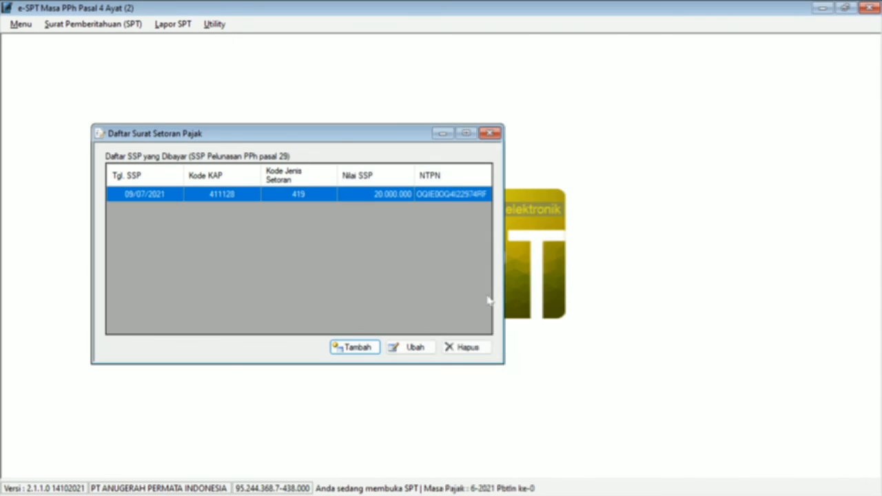
left_click(494, 135)
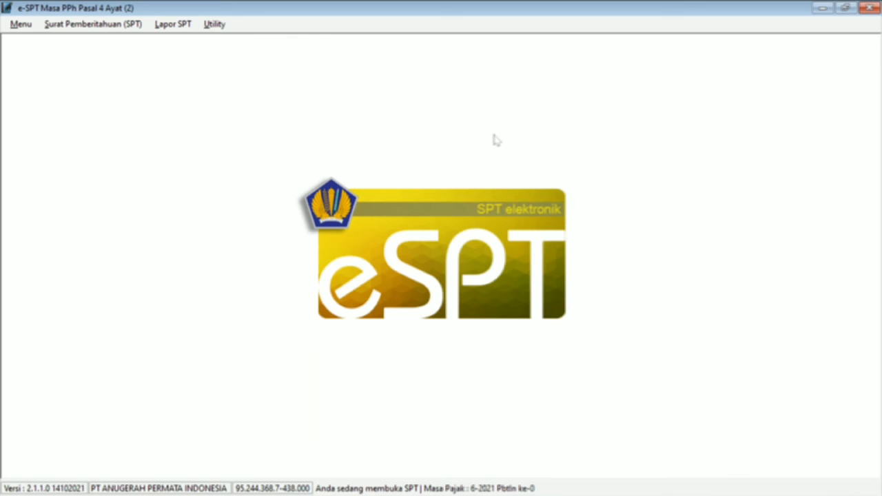
key("alt+Tab")
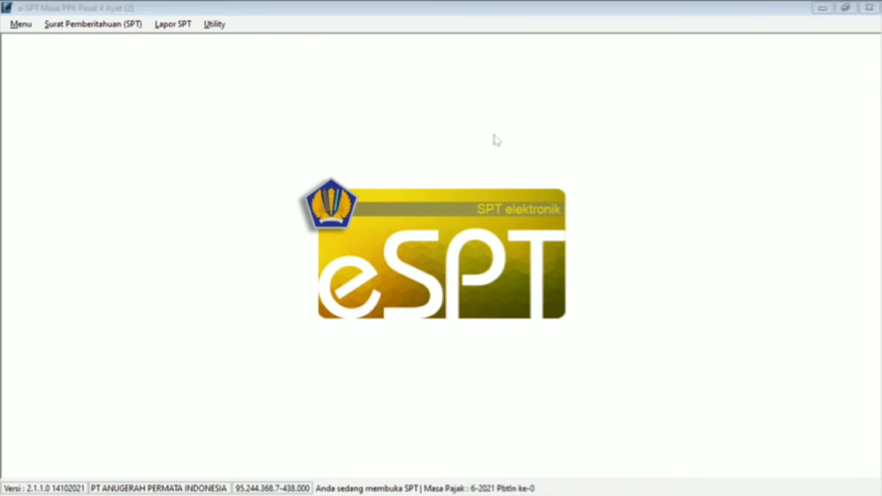
left_click(495, 140)
scroll(494, 139, "down", 2)
scroll(435, 317, "down", 3)
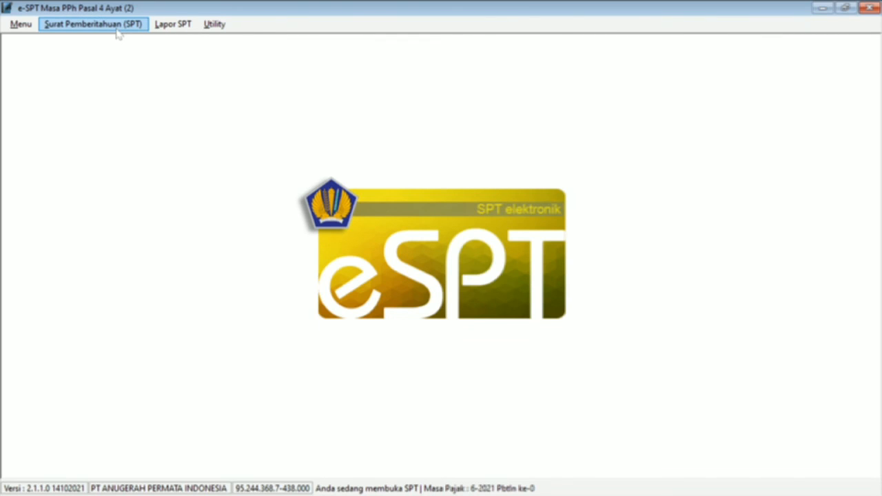
Step: Create a new SPT for tax year 2021 (changed from 2022), period 12 - Desember, correction 0
left_click(118, 25)
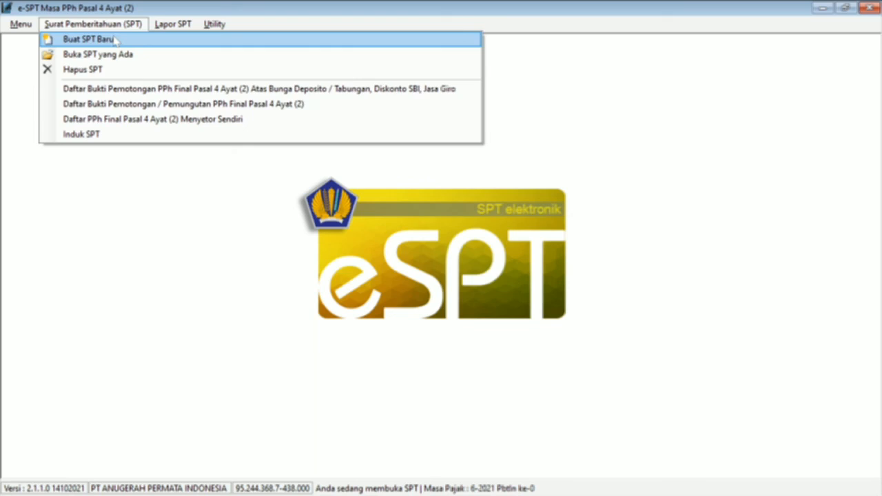
left_click(114, 39)
left_click(452, 222)
key("BackSpace")
type("1")
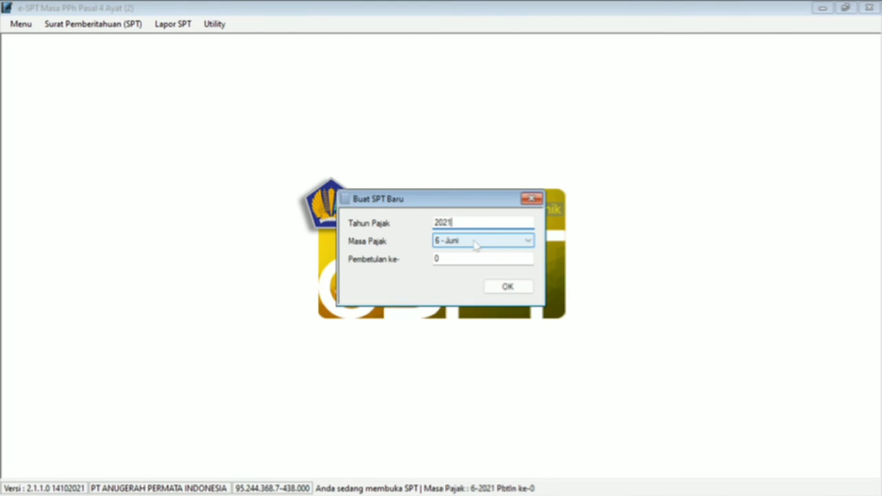
left_click(476, 246)
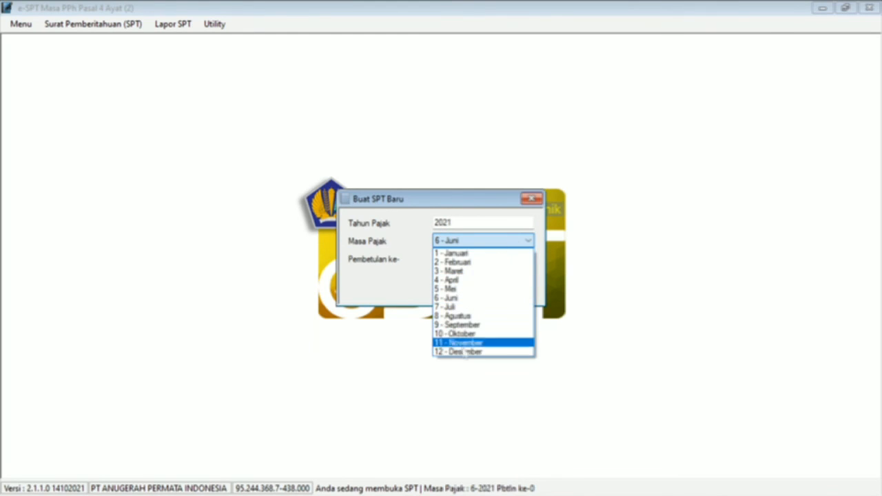
left_click(463, 363)
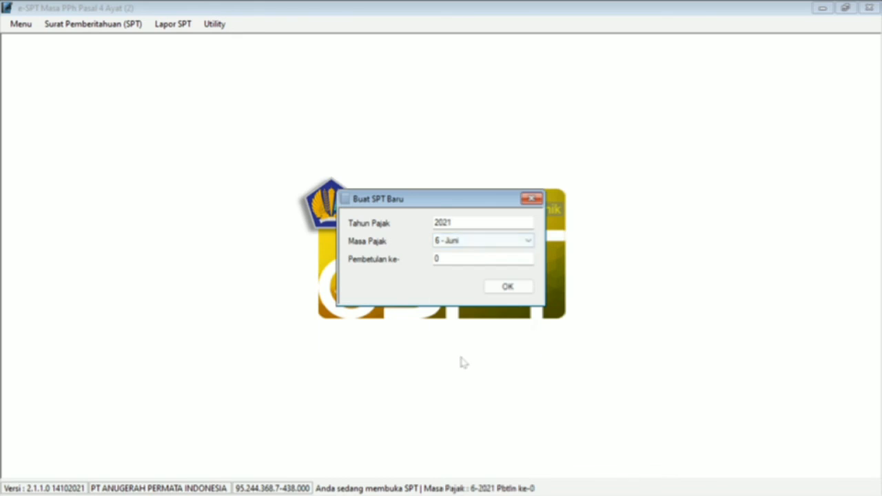
left_click(504, 248)
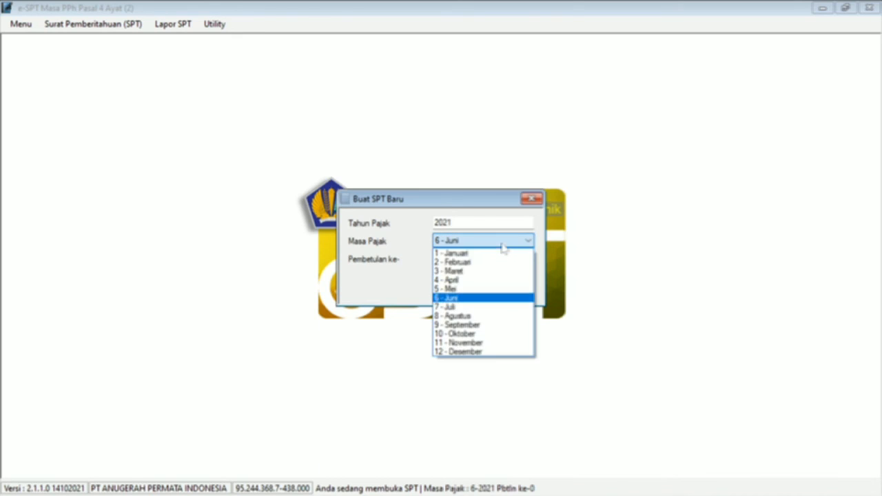
left_click(467, 354)
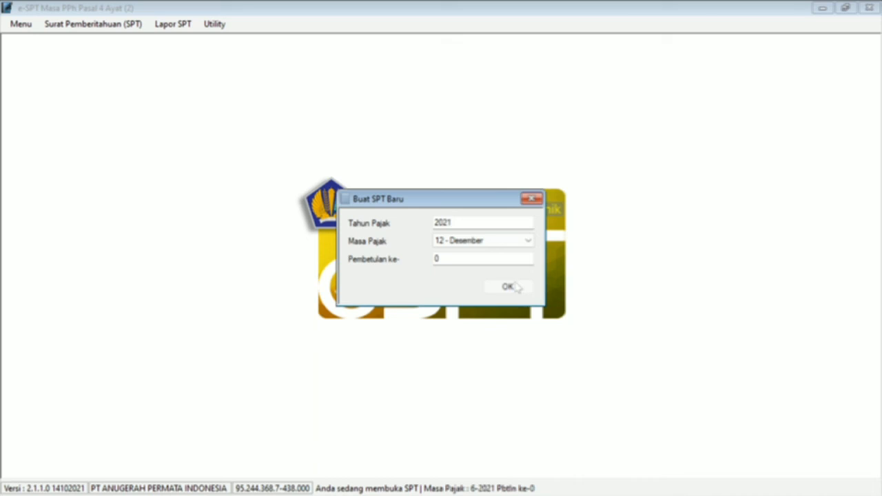
left_click(515, 288)
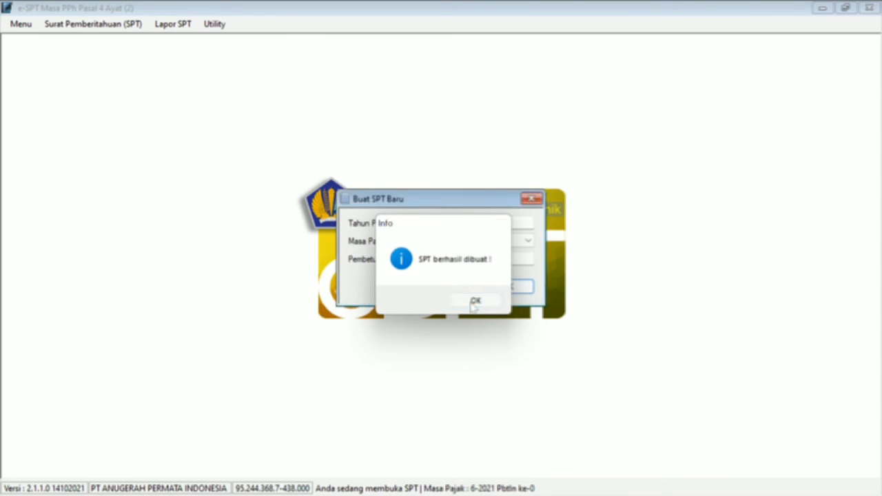
left_click(473, 304)
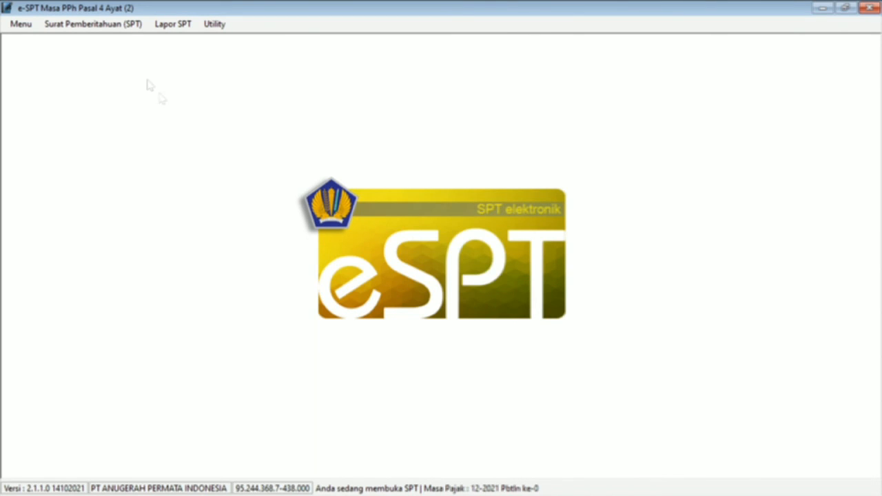
Step: Add a withholding slip of type business income with certain gross turnover and open its entry form
left_click(118, 27)
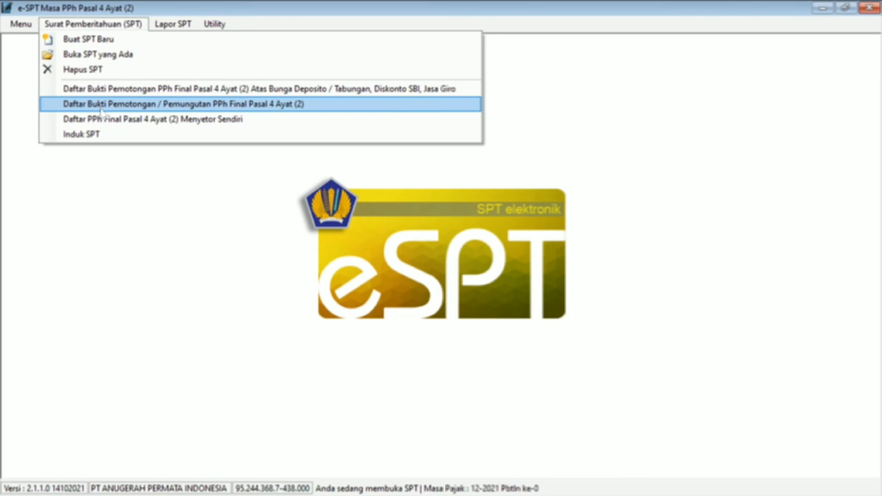
left_click(101, 105)
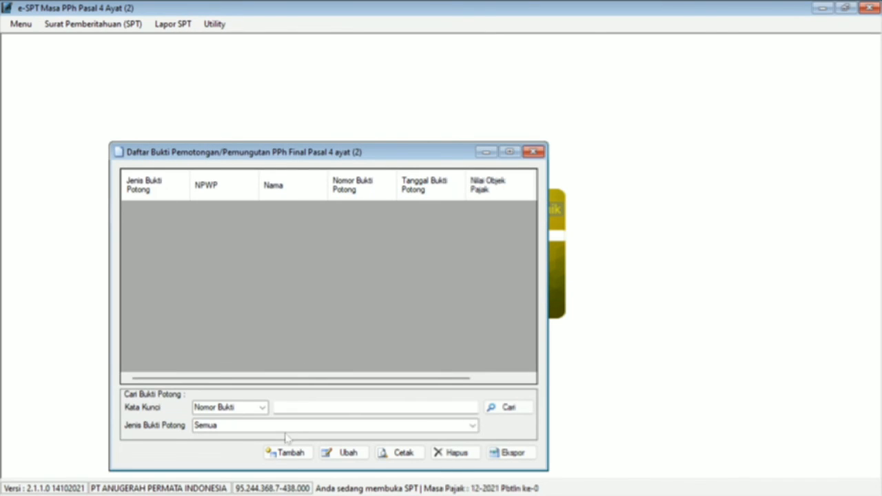
left_click(284, 454)
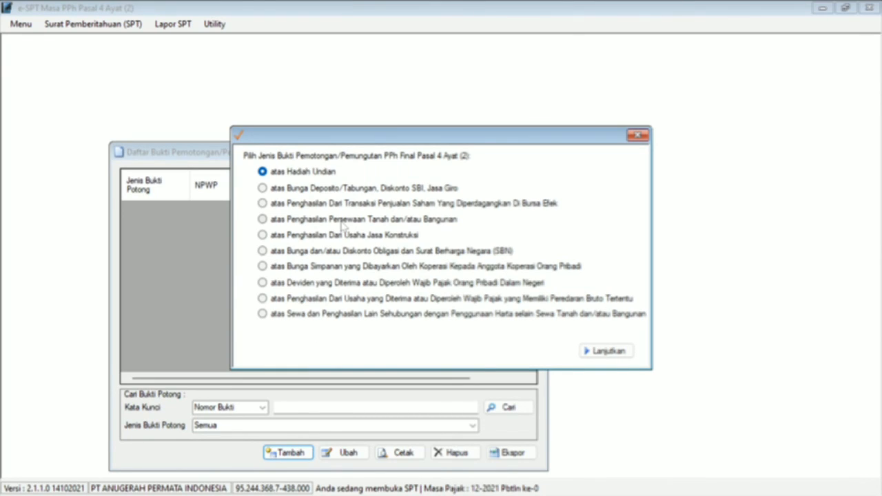
left_click(362, 302)
left_click(608, 351)
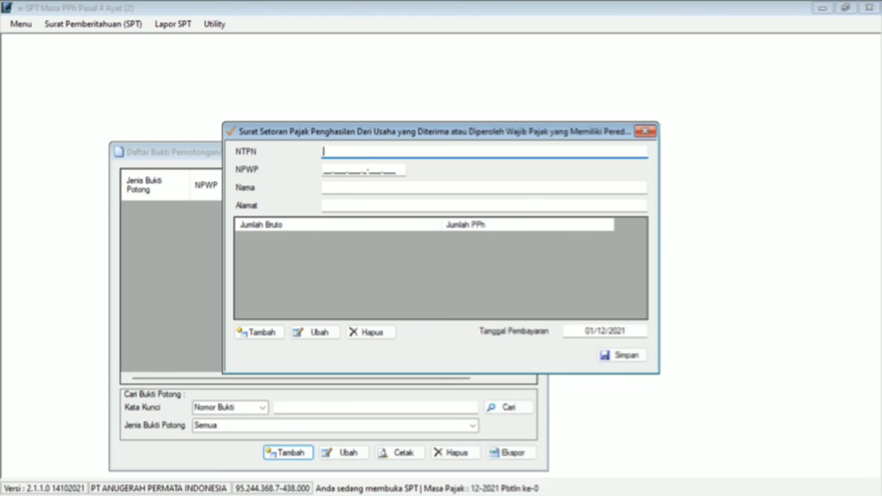
Step: Copy the December payment's NTPN from the case document into the slip
key("alt+Tab")
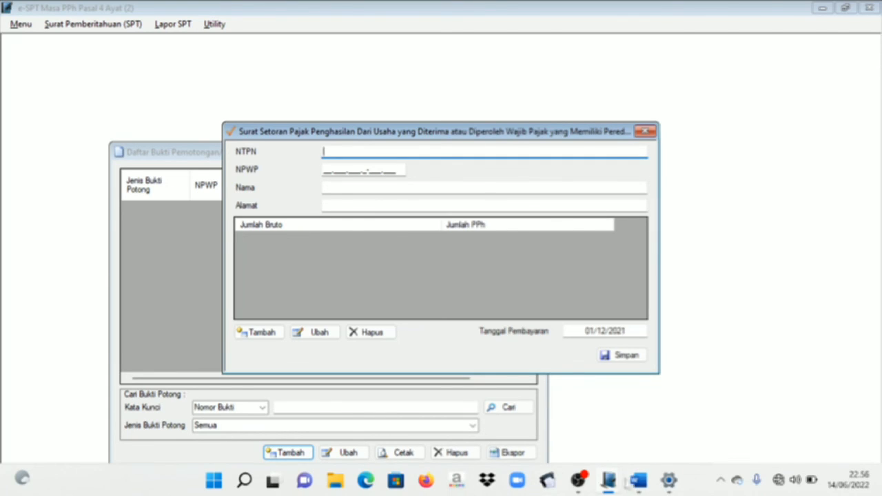
left_click(638, 481)
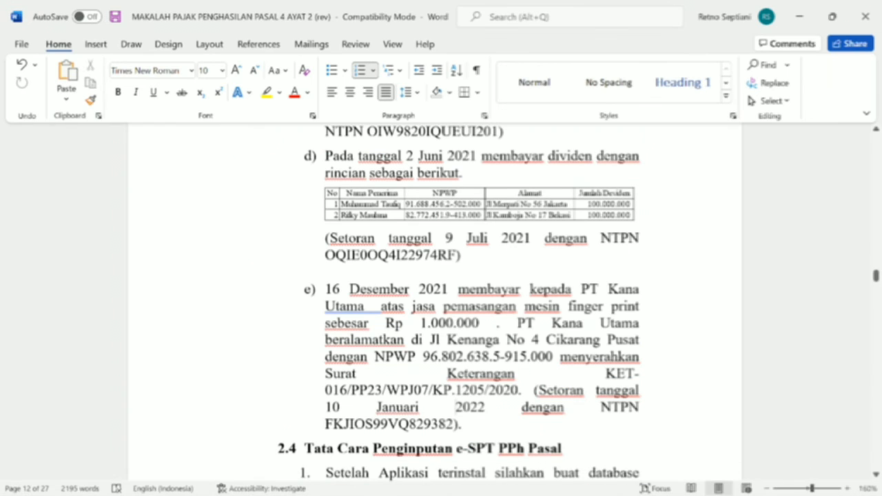
mouse_move(332, 424)
left_mouse_down()
mouse_move(423, 424)
mouse_move(333, 424)
mouse_move(327, 433)
left_mouse_up()
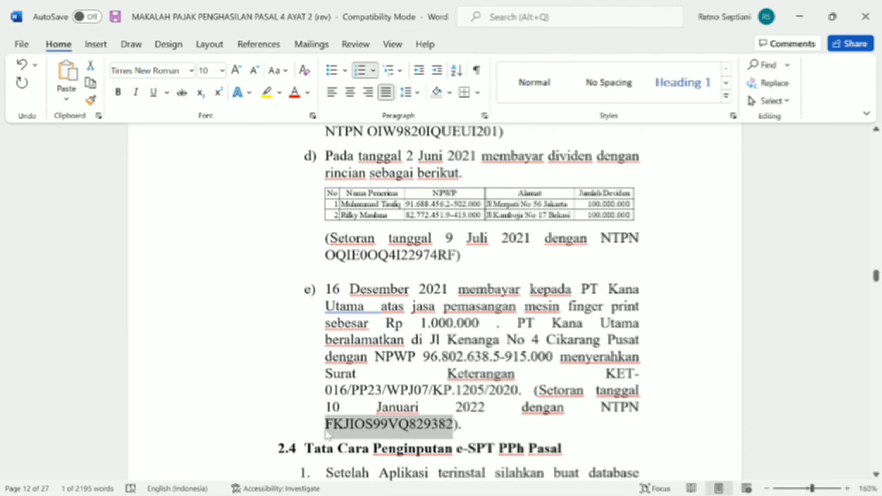
key("ctrl+c")
key("alt+Tab")
key("ctrl+v")
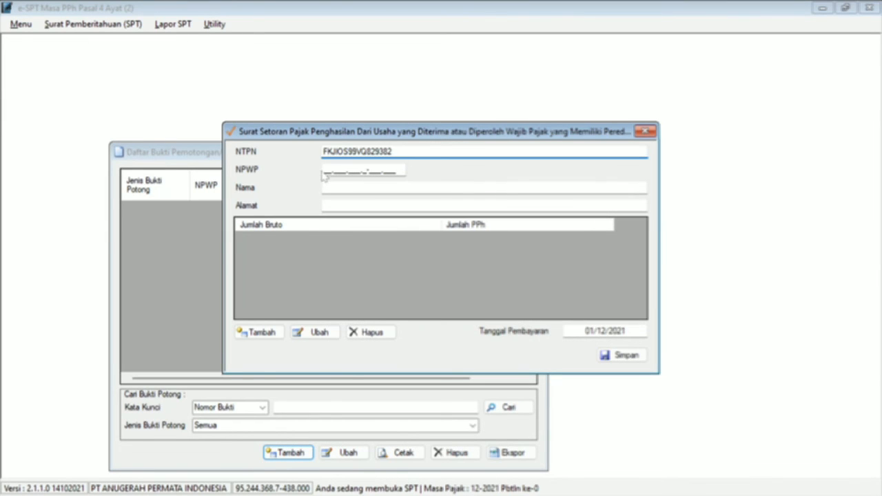
Step: Enter the payee's NPWP as read from the case document
key("Tab")
key("alt+Tab")
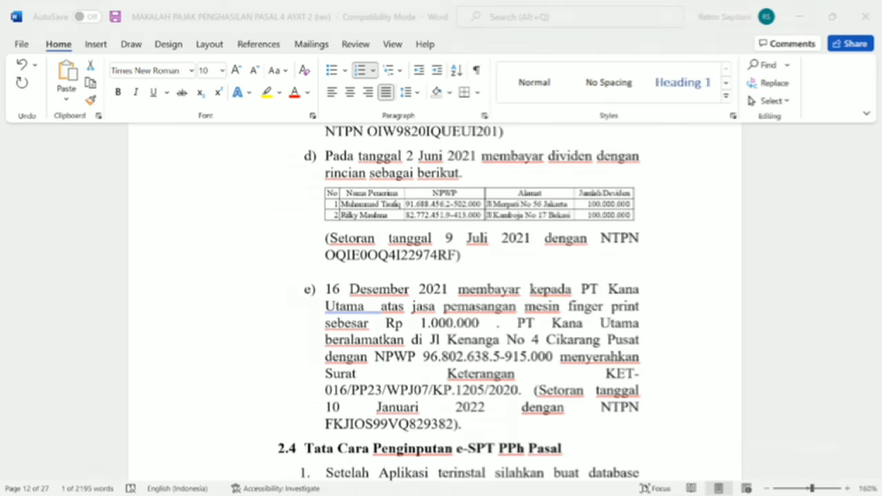
key("alt+Tab")
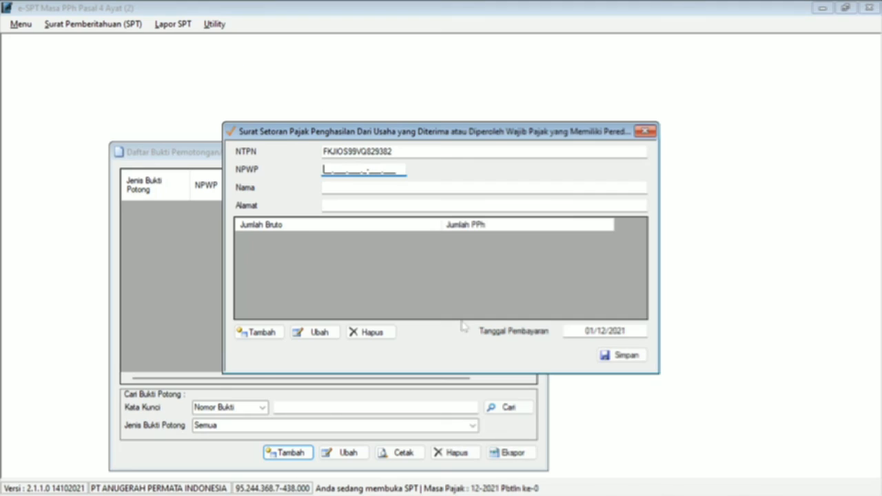
key("alt+Tab")
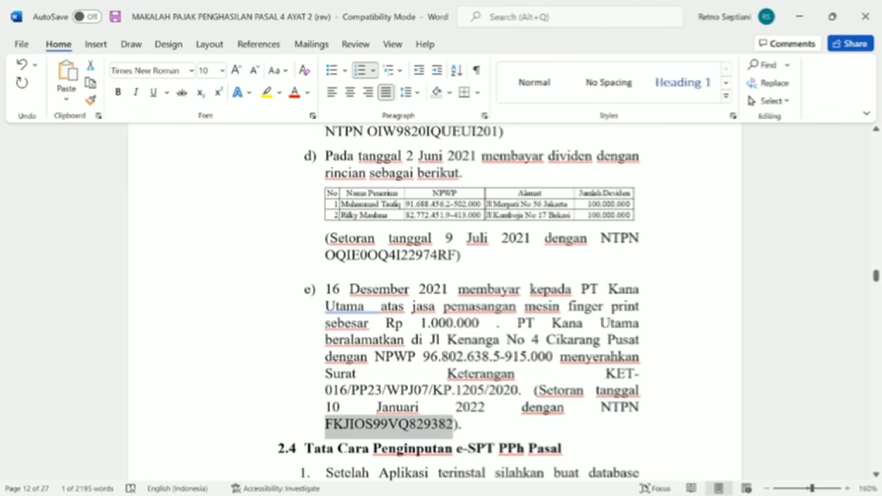
key("alt+Tab")
key("alt+Tab")
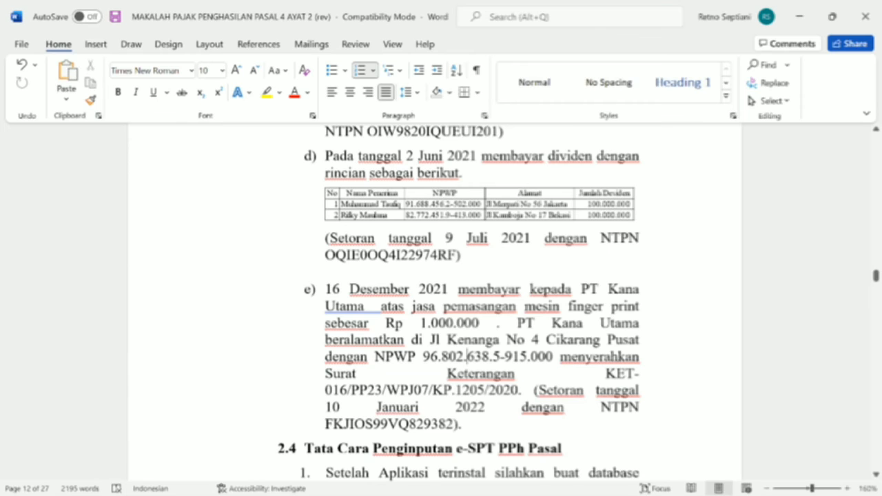
key("alt+Tab")
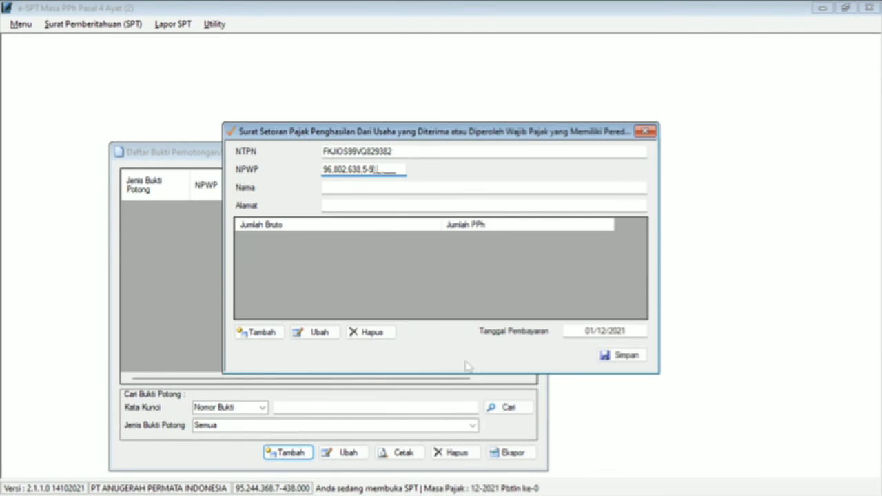
Step: Paste the name PT Kana Utama into the Nama field
key("Tab")
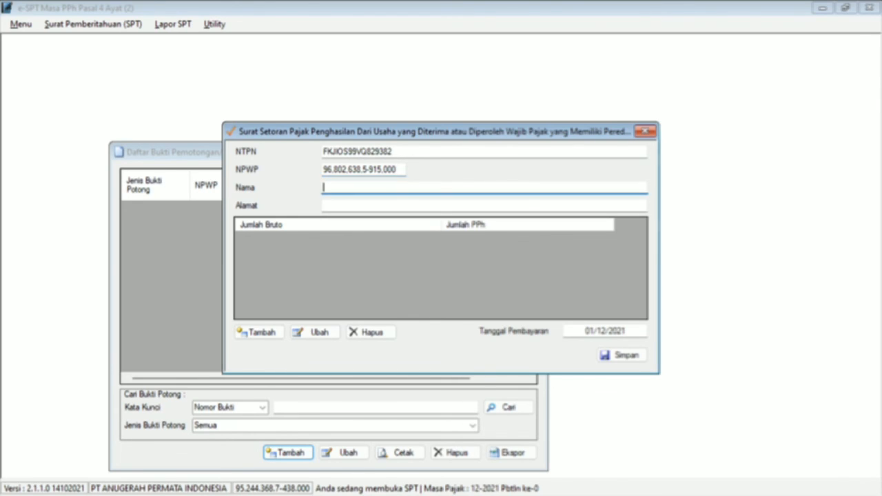
key("alt+Tab")
left_click_drag(518, 323, 640, 323)
key("ctrl+c")
key("alt+Tab")
key("ctrl+v")
Step: Paste PT Kana Utama's address from paragraph e) into the Alamat field
key("Tab")
key("alt+Tab")
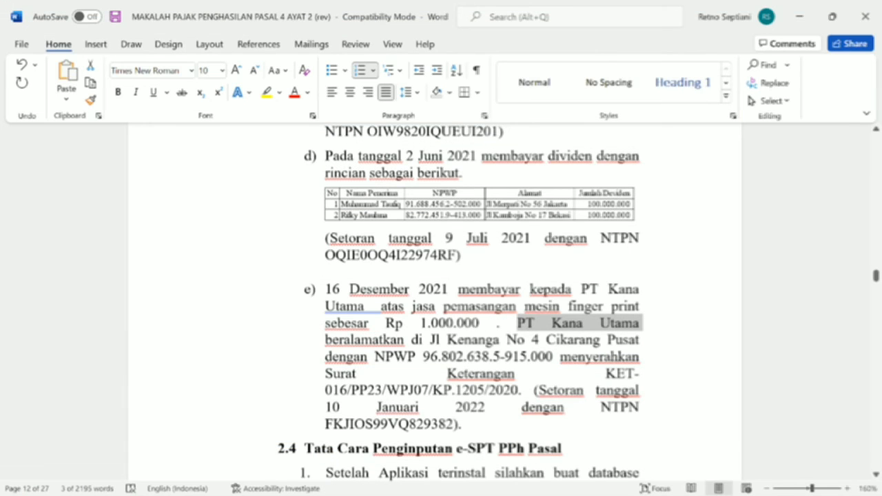
left_click(430, 340)
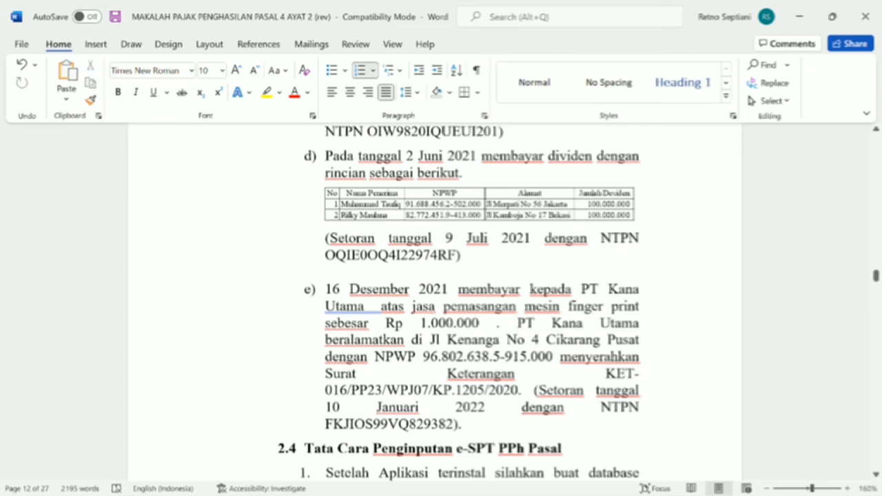
left_click_drag(639, 340, 435, 341)
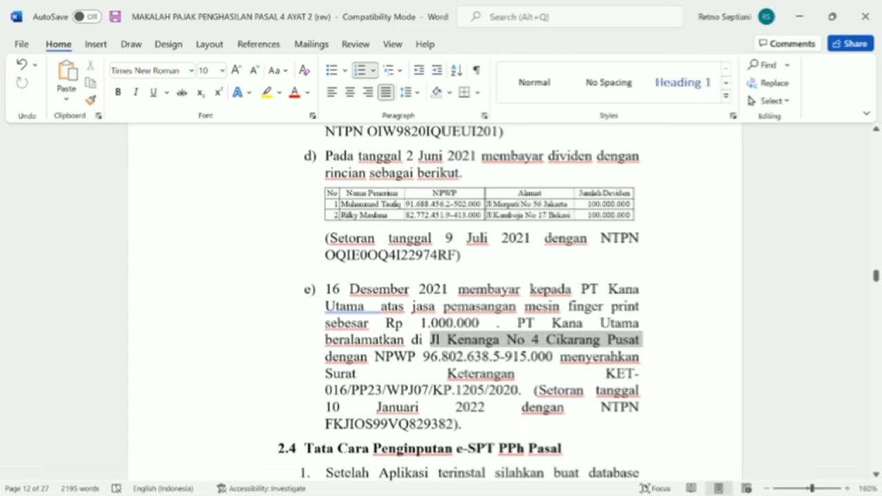
key("ctrl+c")
key("alt+Tab")
key("ctrl+v")
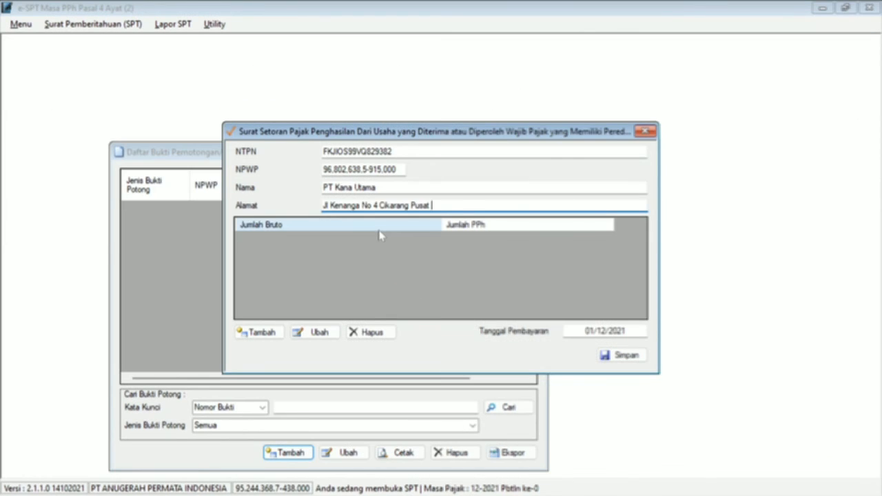
left_click(393, 296)
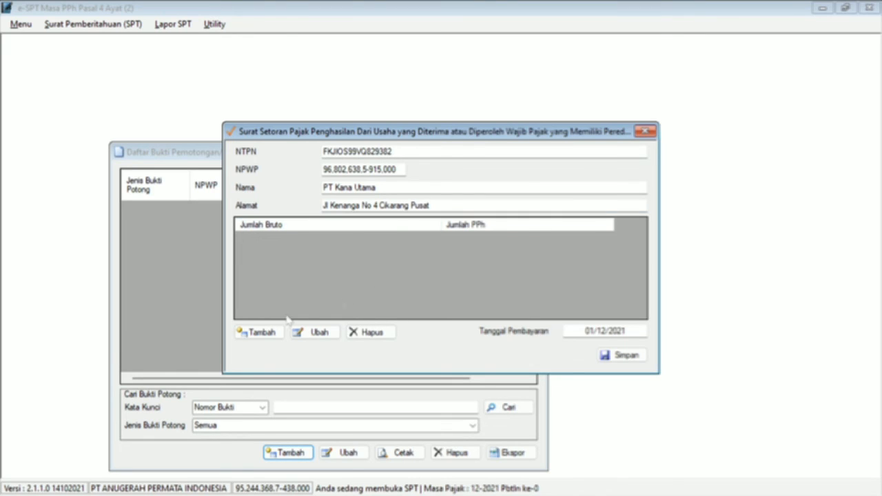
left_click(267, 333)
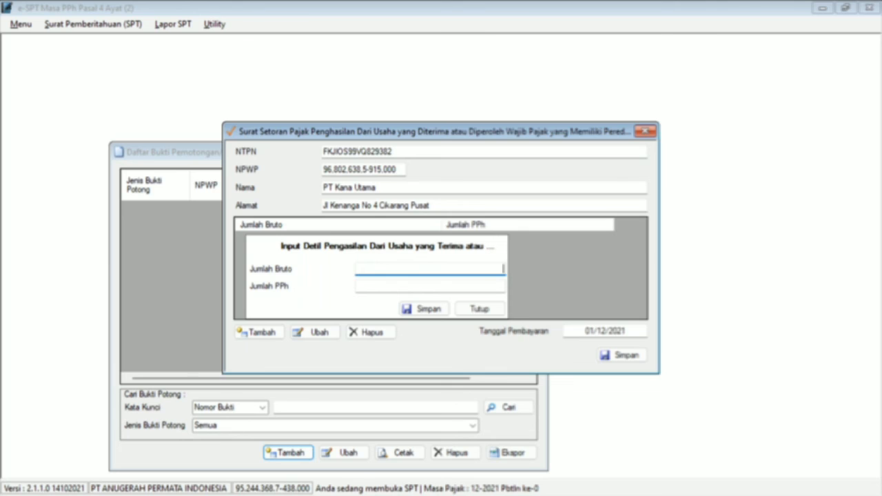
Step: Save an income line of 1.000.000 gross with the computed 5.000 PPh
key("alt+Tab")
key("alt+Tab")
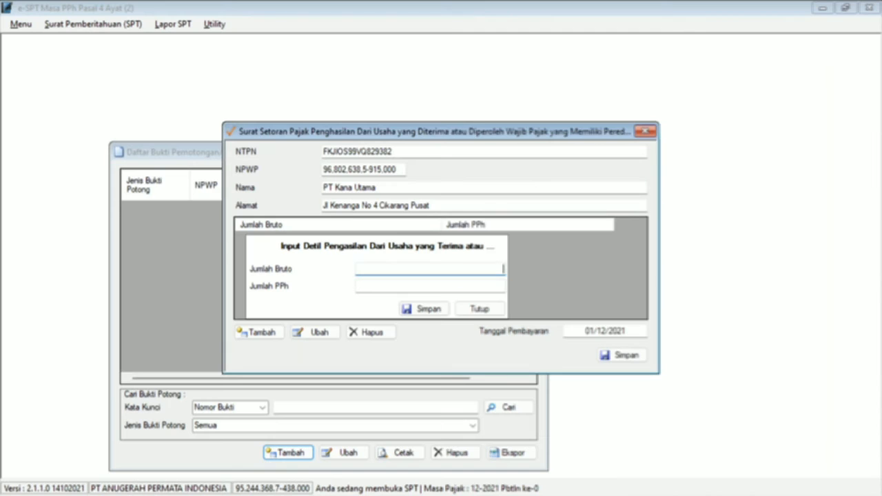
type("1000000")
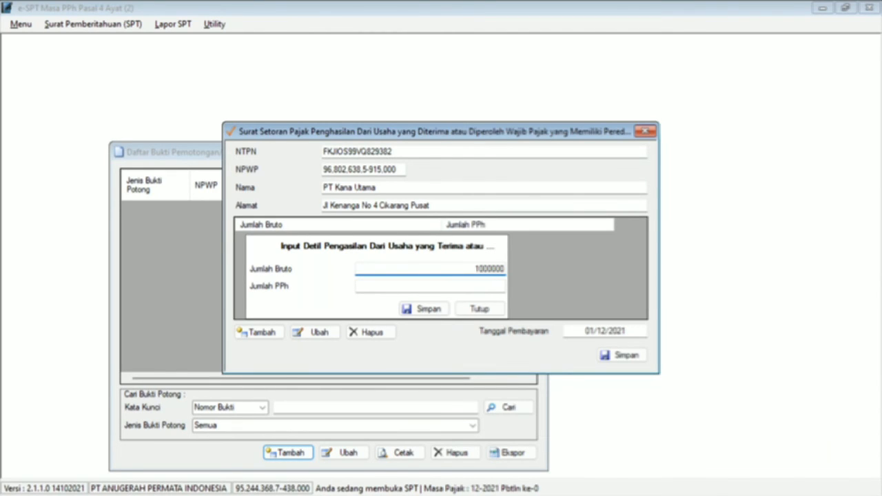
key("Tab")
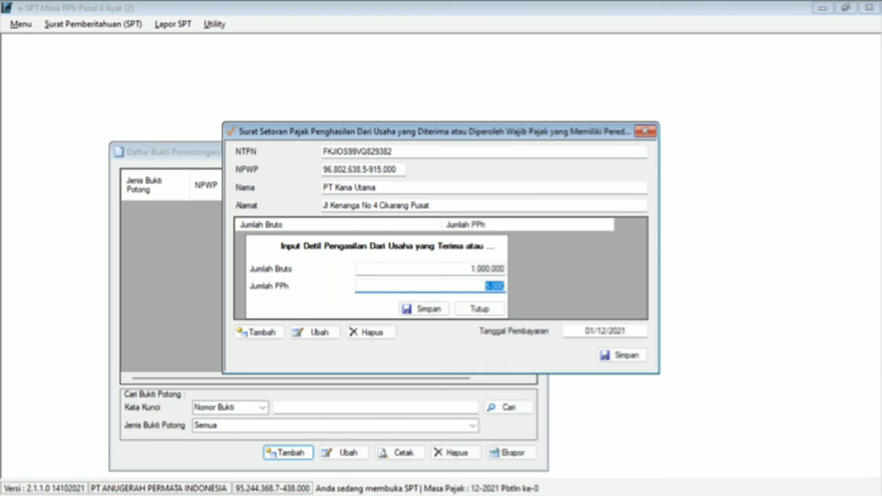
left_click(485, 286)
left_click(428, 310)
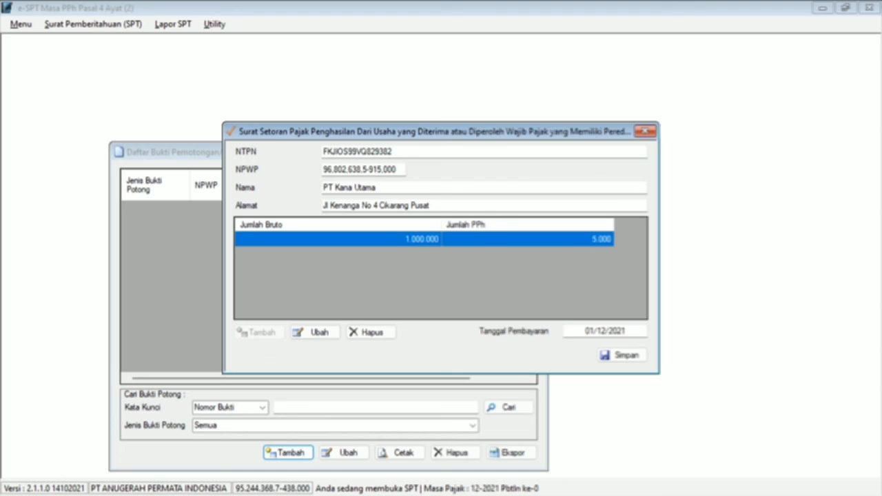
Step: Date the PT Kana Utama slip 10/01/2022, save it, and close the withholding-slip list
left_click(594, 331)
key("alt+Tab")
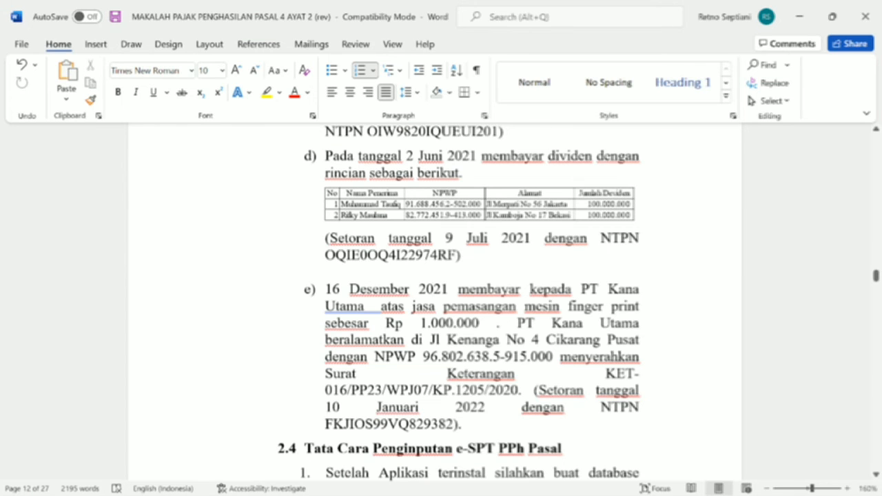
key("alt+Tab")
left_click_drag(585, 332, 627, 331)
type("1009")
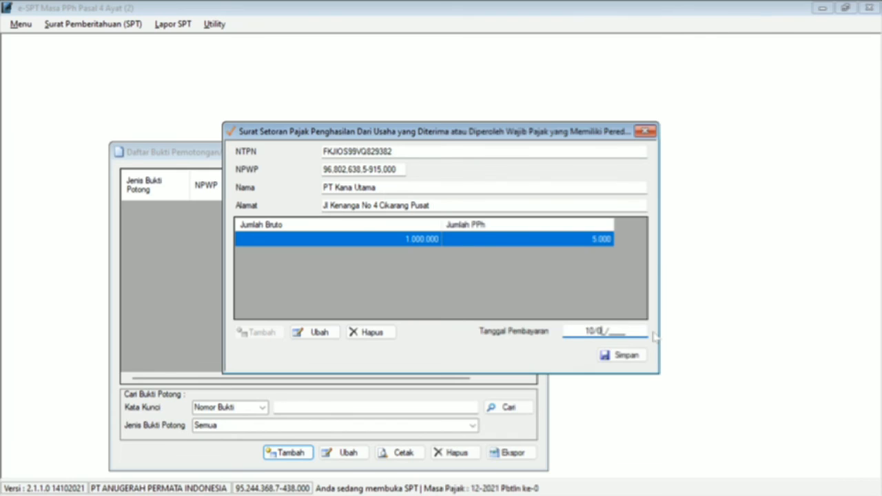
type("2022")
left_click(618, 355)
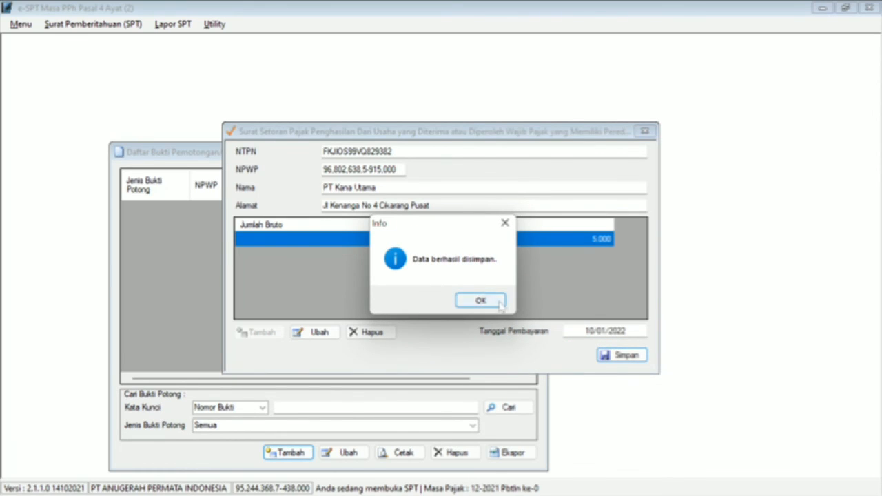
left_click(500, 305)
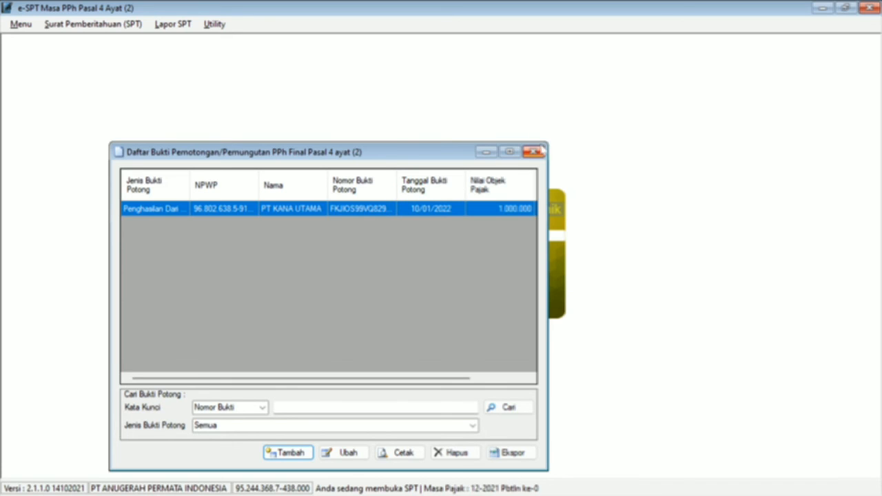
left_click(540, 153)
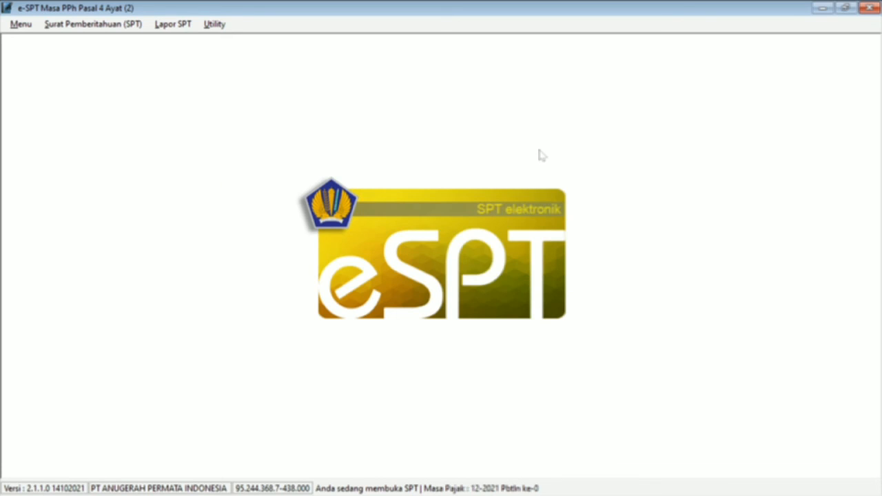